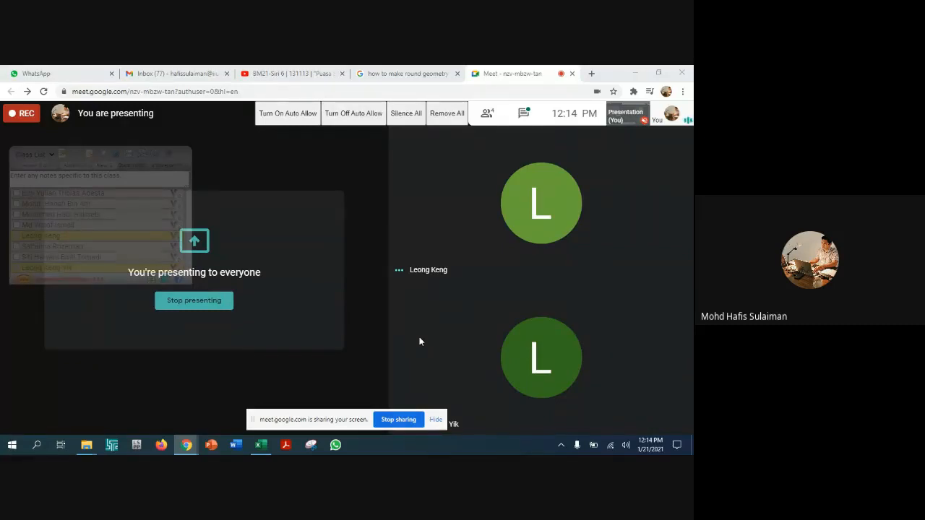
Step: Launch LS-PrePost from the LS-DYNA Program Manager and dismiss the startup hints
click(112, 445)
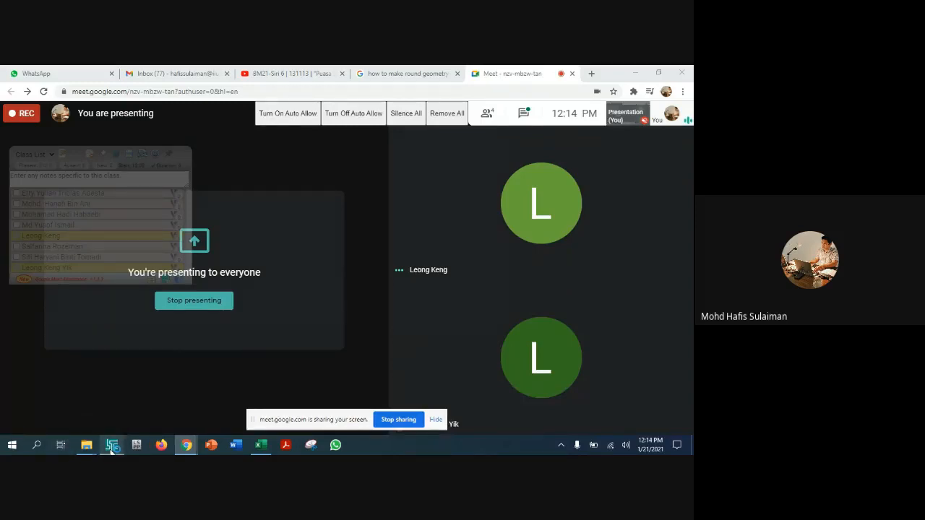
click(94, 98)
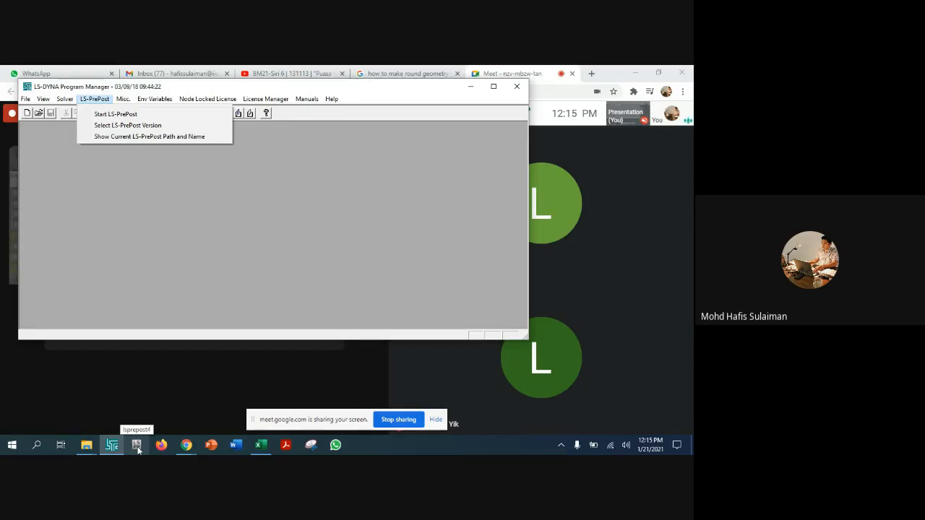
click(114, 115)
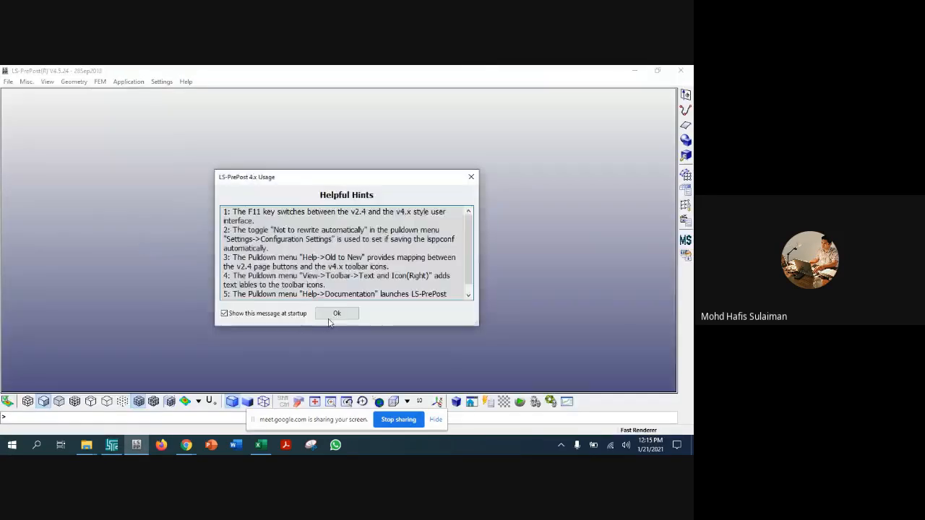
click(334, 315)
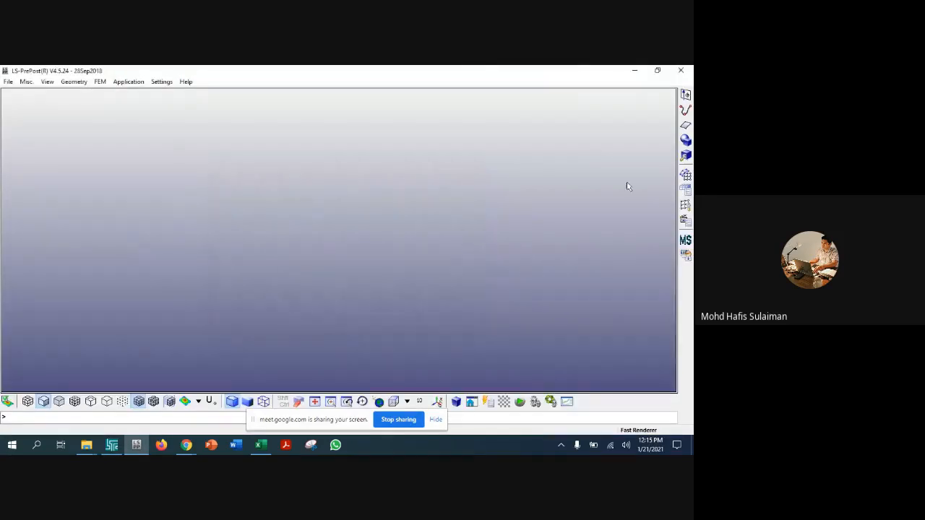
Step: Examine the entity types offered by the Shape Mesher and the available geometry and element-meshing commands
click(684, 174)
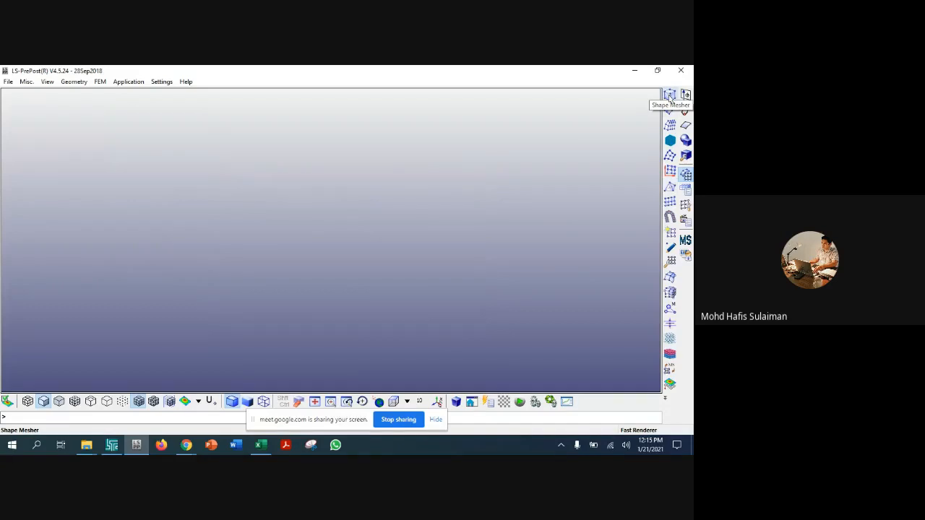
click(669, 96)
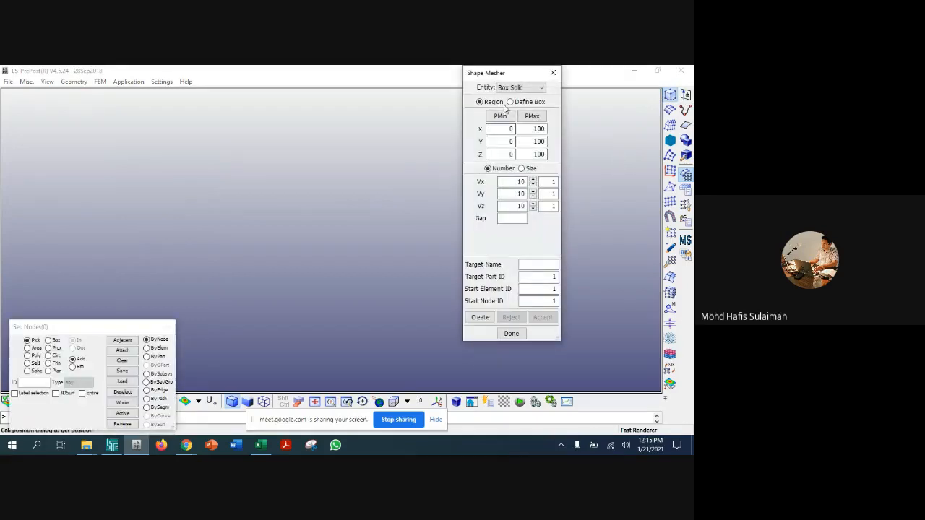
click(516, 87)
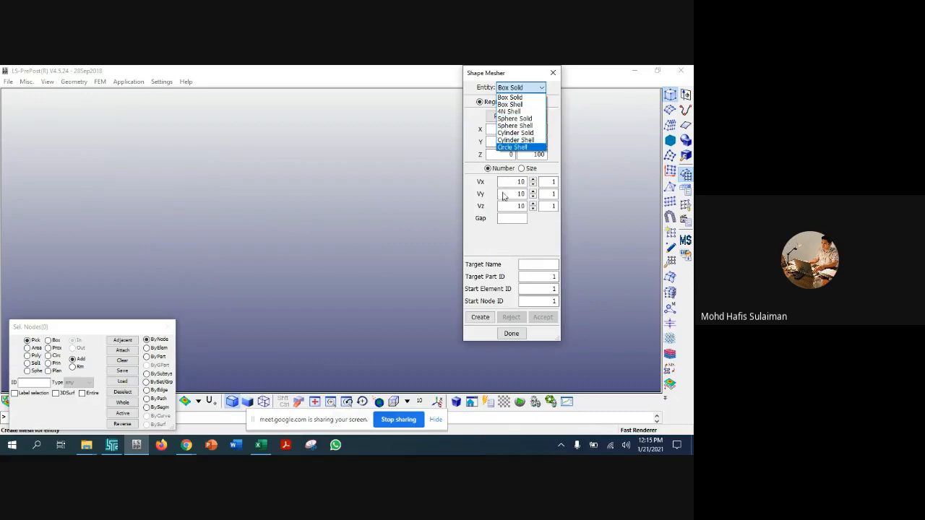
click(510, 97)
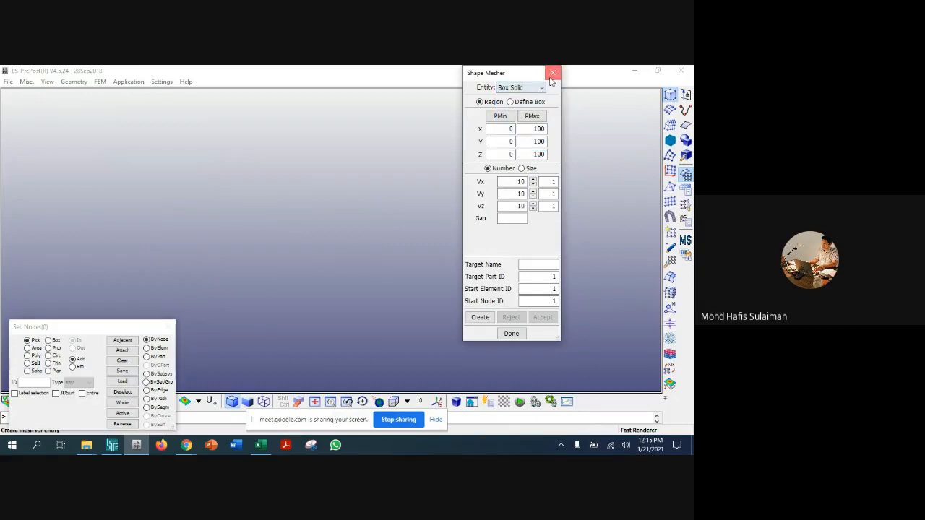
click(552, 72)
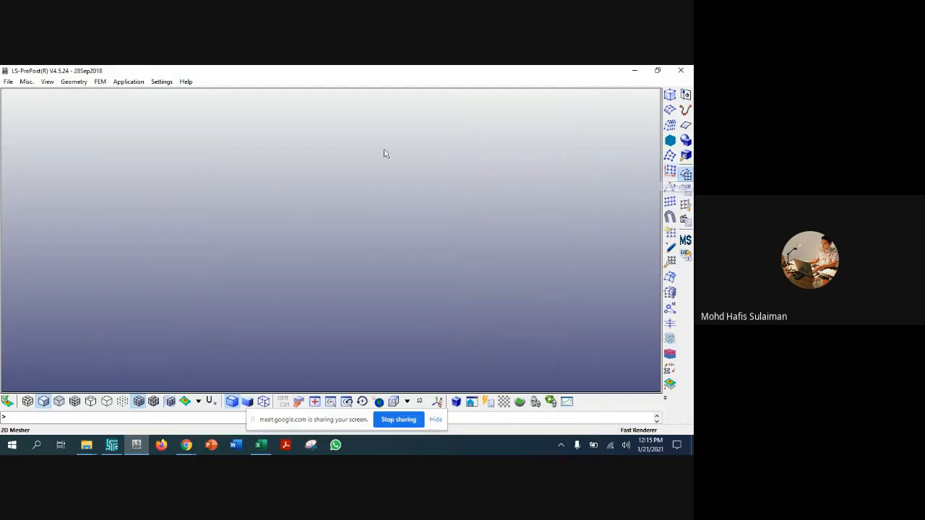
click(47, 83)
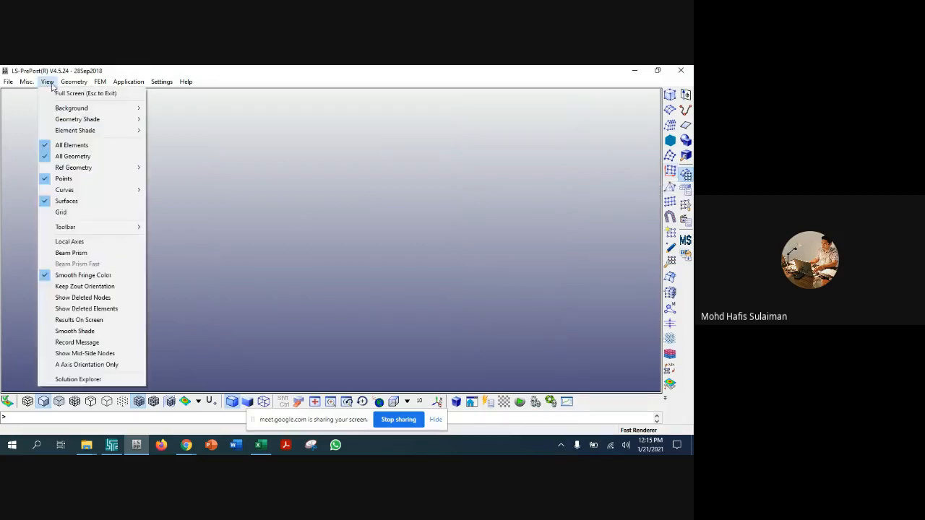
mouse_move(62, 85)
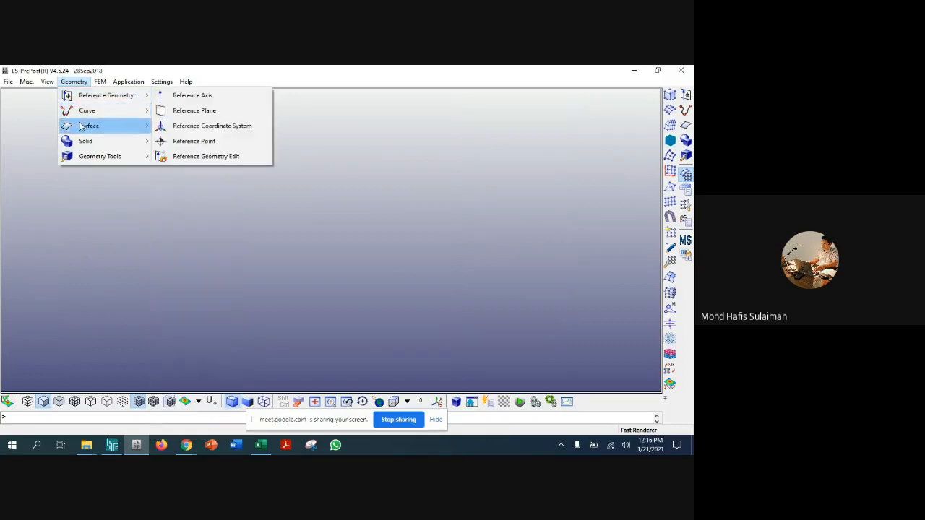
mouse_move(94, 158)
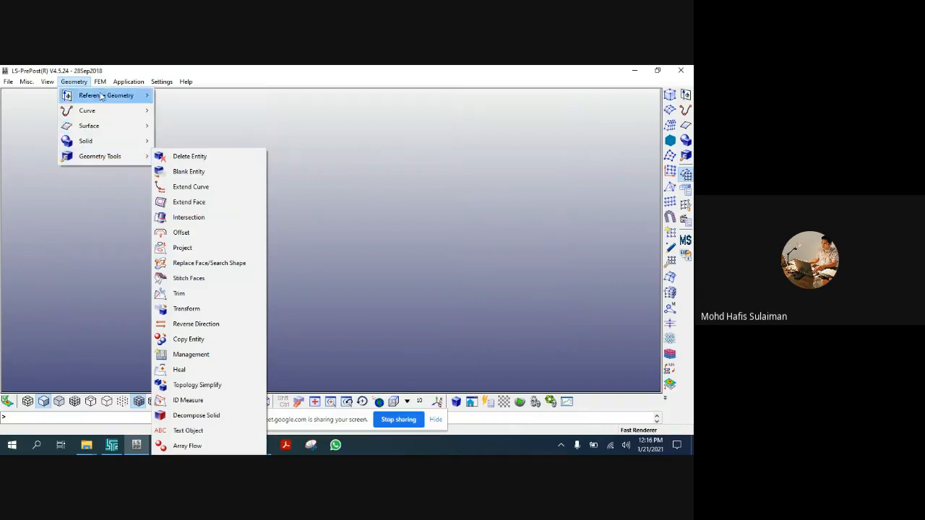
mouse_move(99, 82)
mouse_move(105, 101)
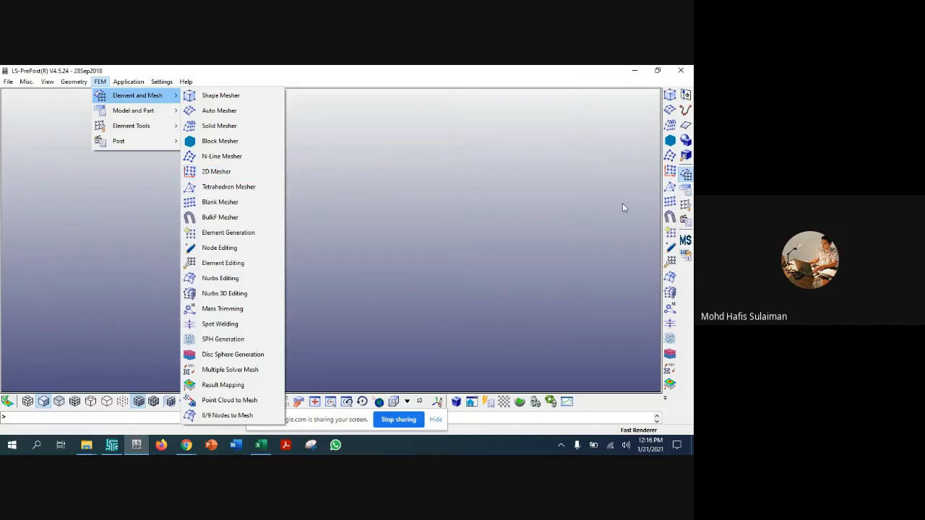
click(512, 250)
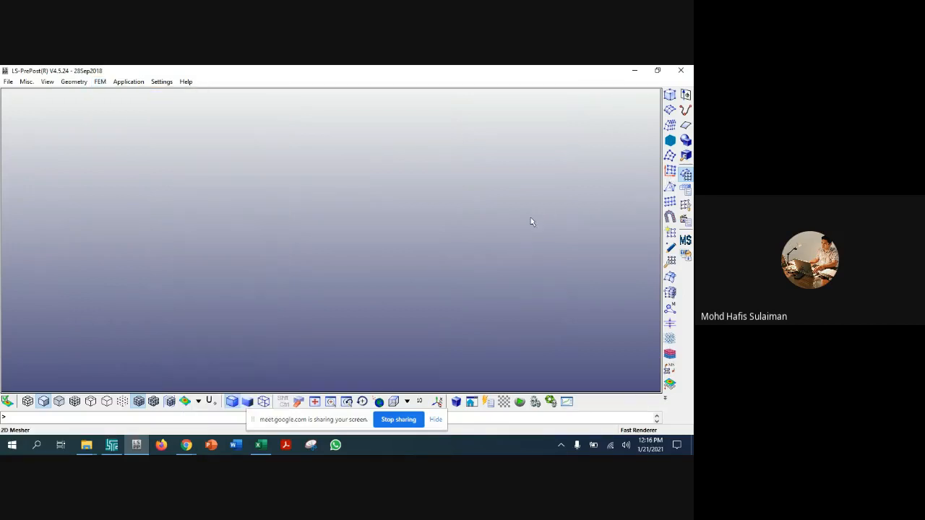
Step: Start the 2D Mesher and pick points on the grid at (-15, 25), (-15, -5) and (15, 25)
click(671, 174)
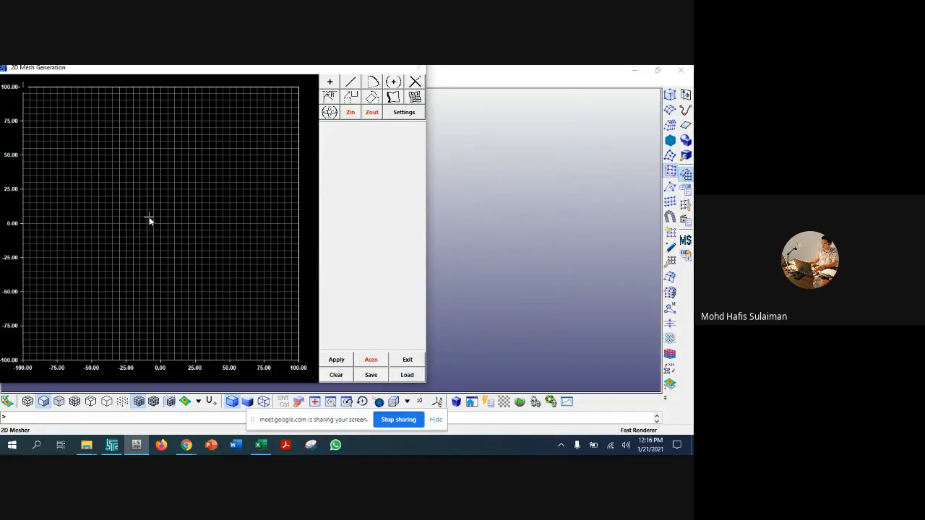
click(329, 81)
click(331, 154)
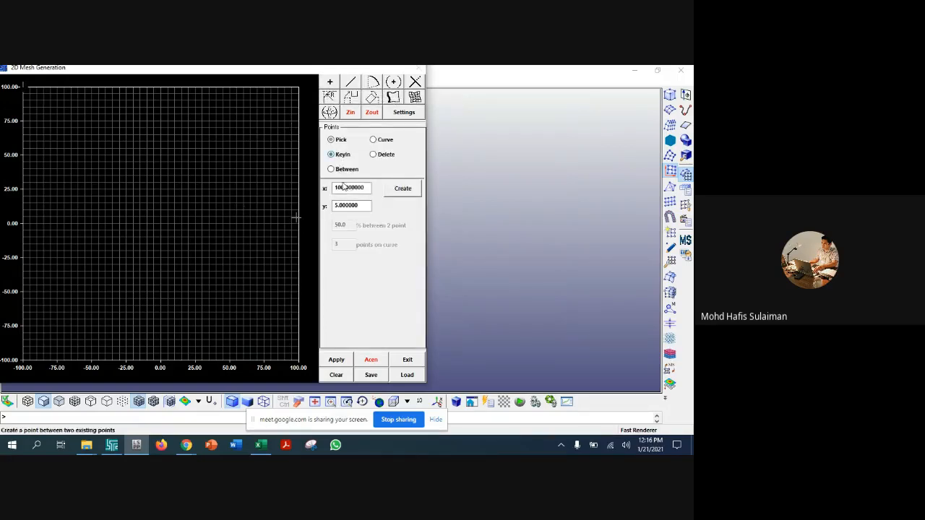
click(331, 139)
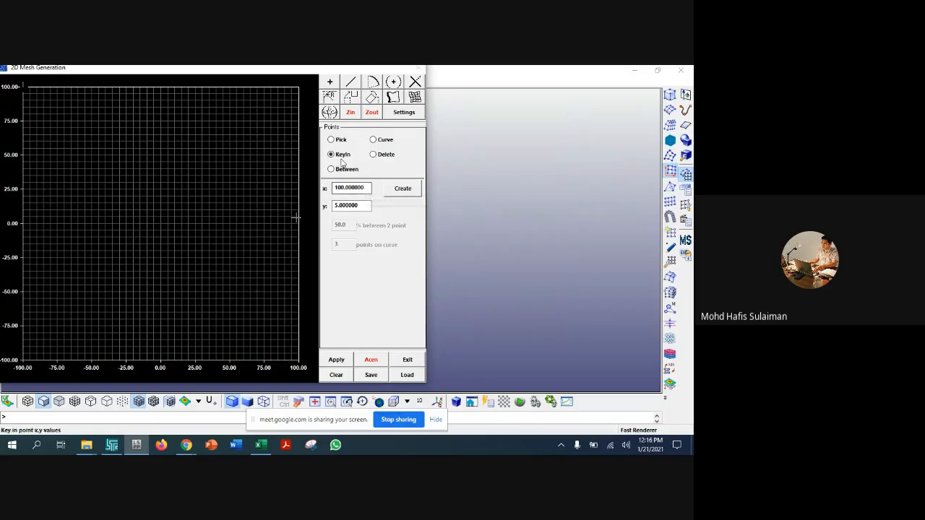
click(140, 189)
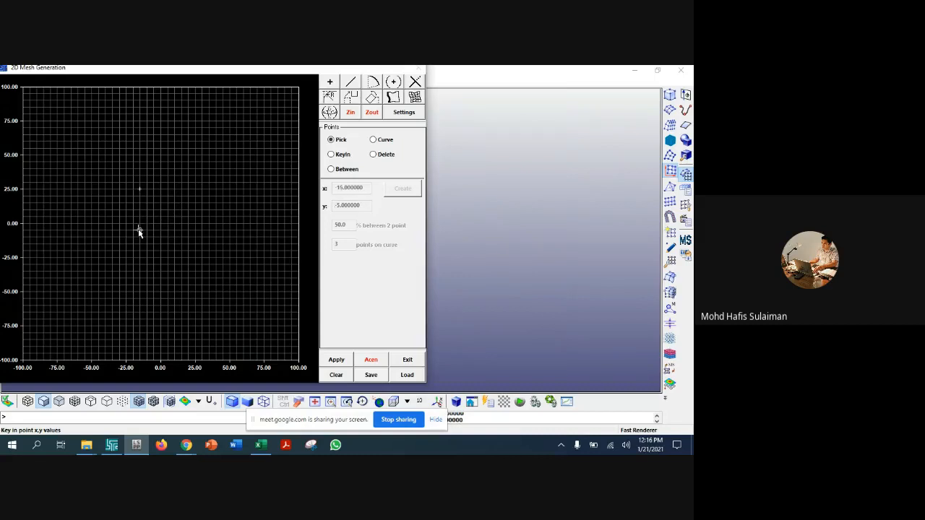
click(139, 231)
click(181, 190)
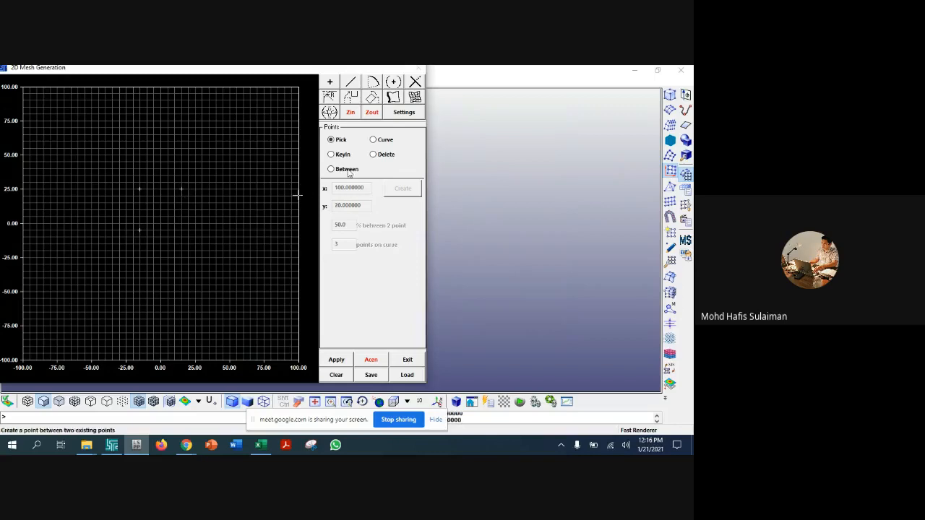
Step: Create a three-point arc centred at (-15, 25), running from (-15, -5) to (15, 25)
click(377, 87)
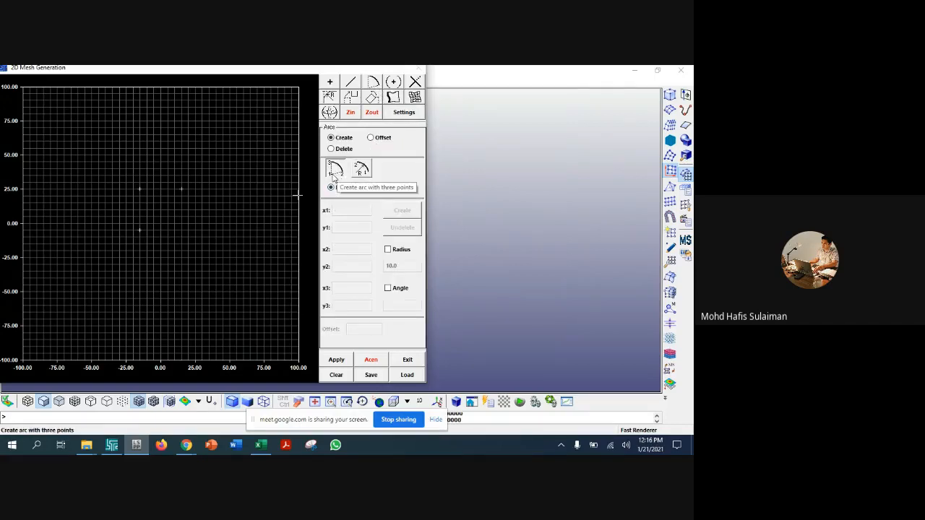
click(298, 194)
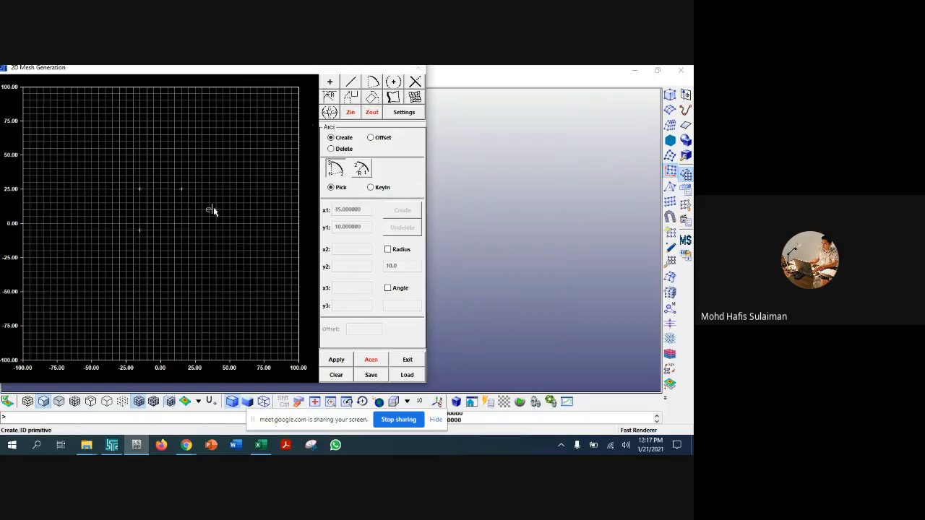
click(285, 203)
click(144, 205)
click(139, 190)
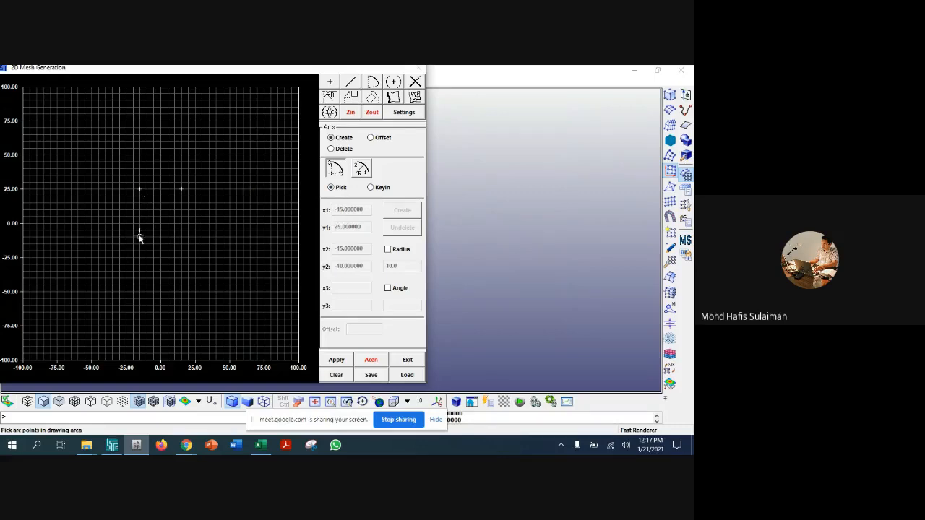
click(140, 232)
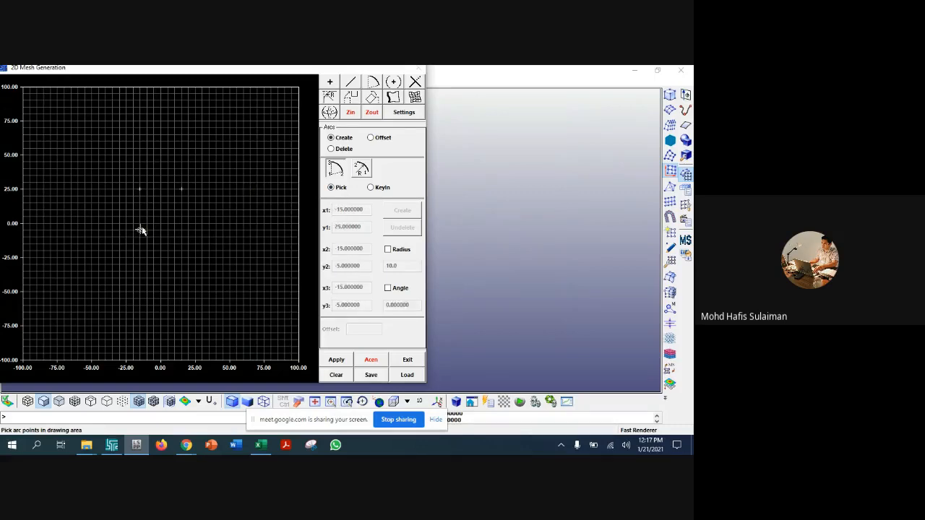
click(181, 190)
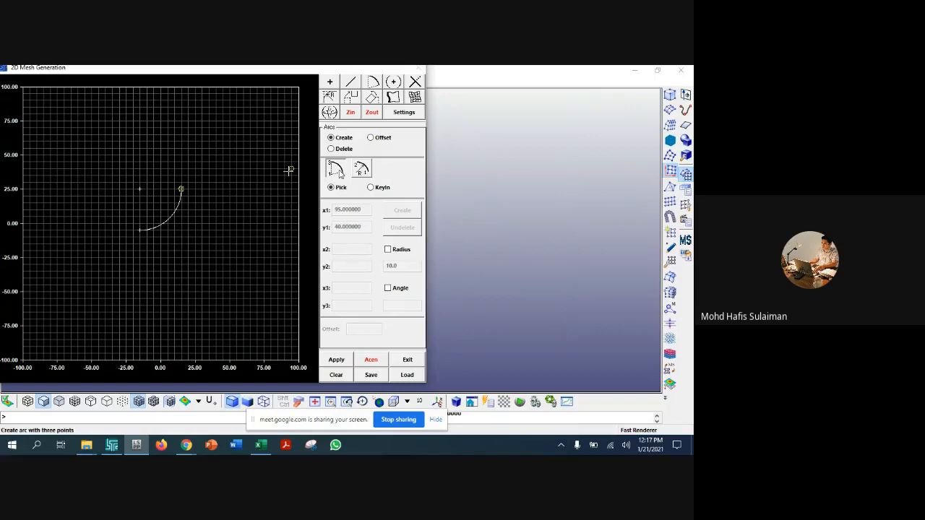
Step: Add corner points on the grid at (15, 70), (-50, 70) and (-50, -5)
click(329, 82)
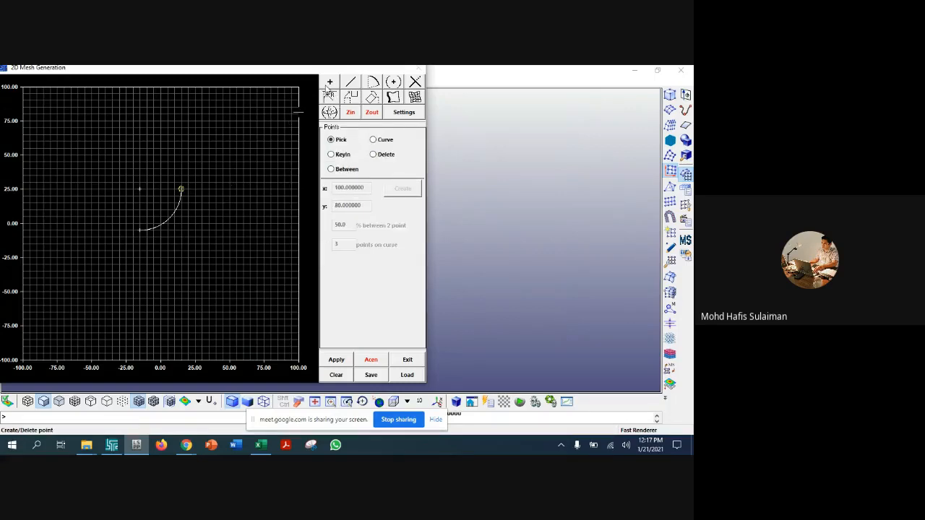
click(180, 128)
click(90, 133)
click(91, 230)
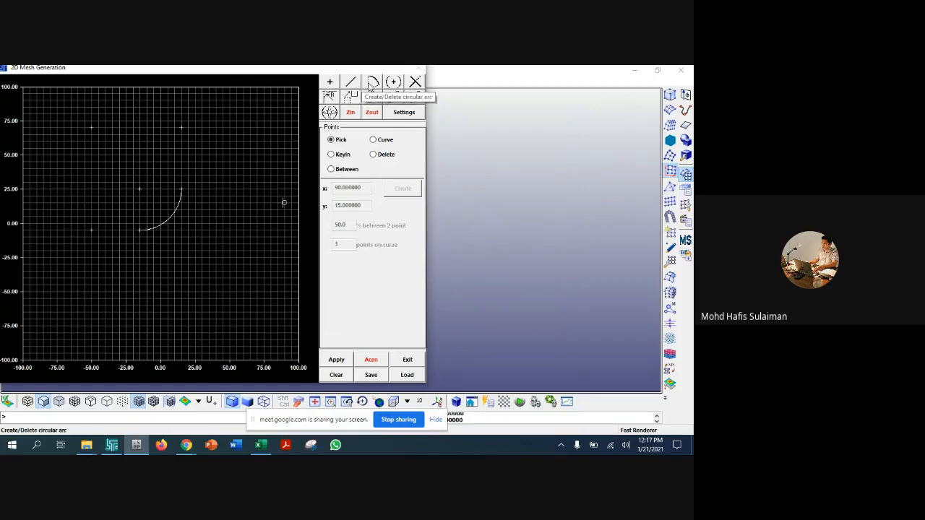
Step: Close the profile with straight lines from (15, 25) through (15, 70), (-50, 70) and (-50, -5) to the arc's end at (-15, -5)
click(350, 83)
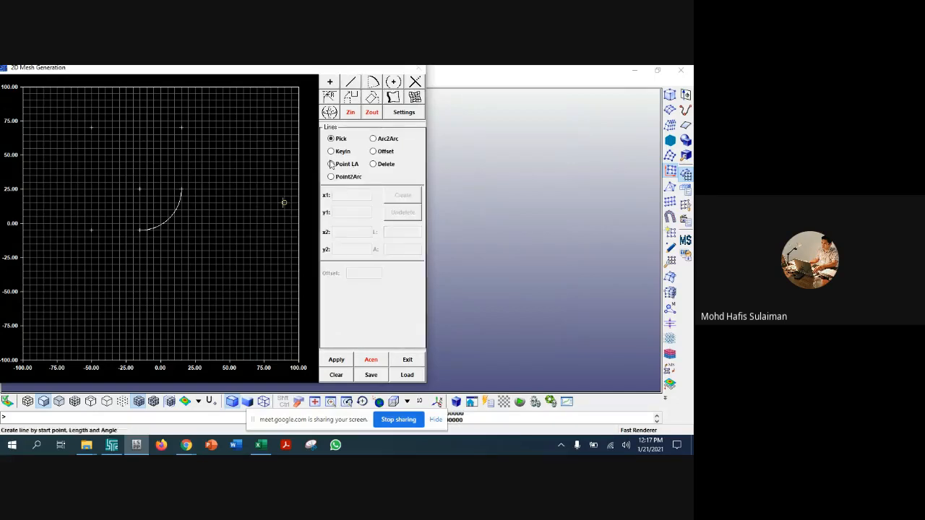
click(181, 189)
click(181, 130)
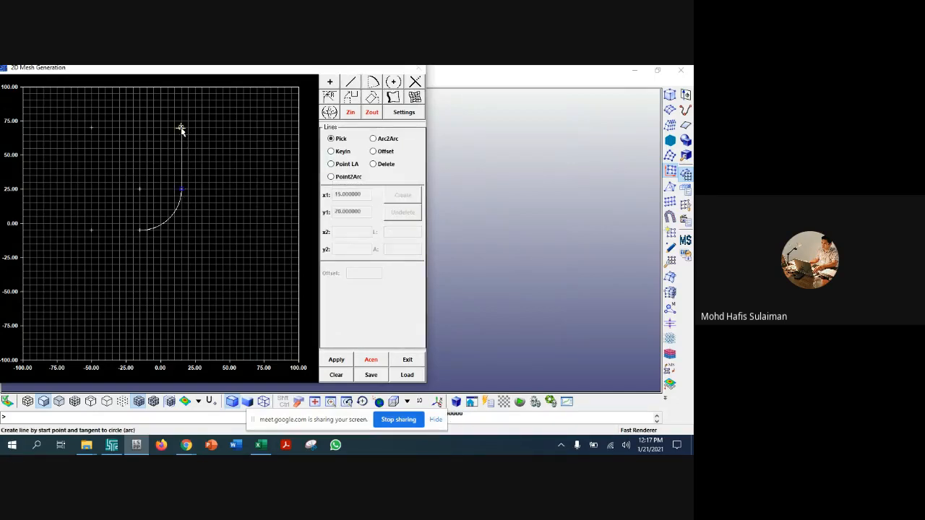
click(89, 128)
click(91, 232)
click(143, 238)
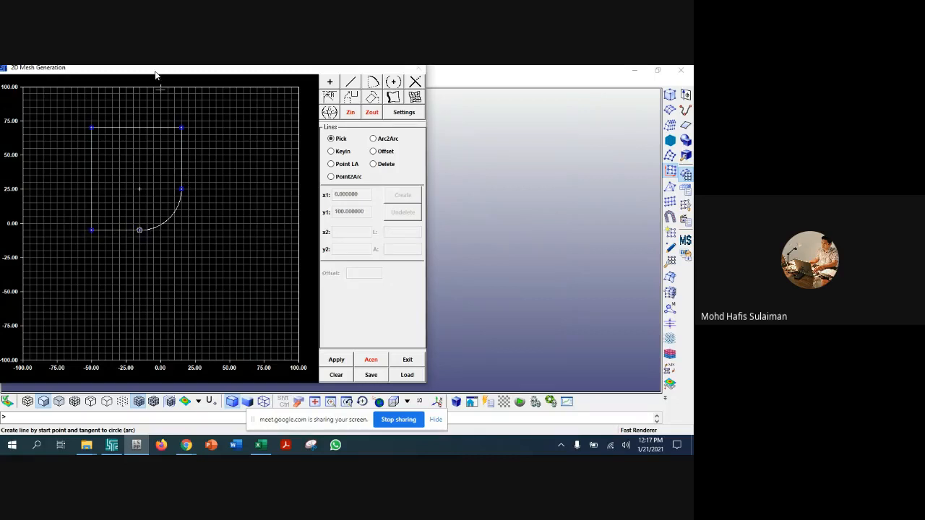
drag(154, 74, 215, 79)
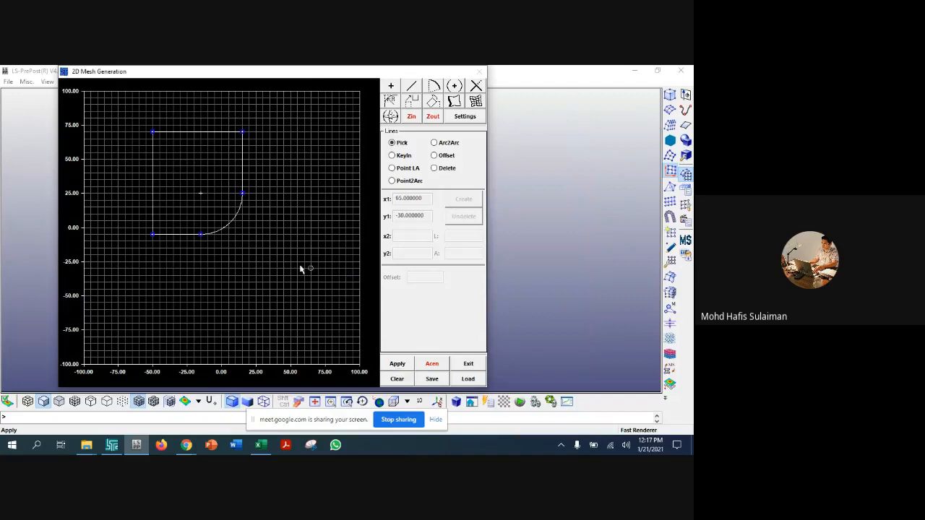
drag(253, 72, 337, 79)
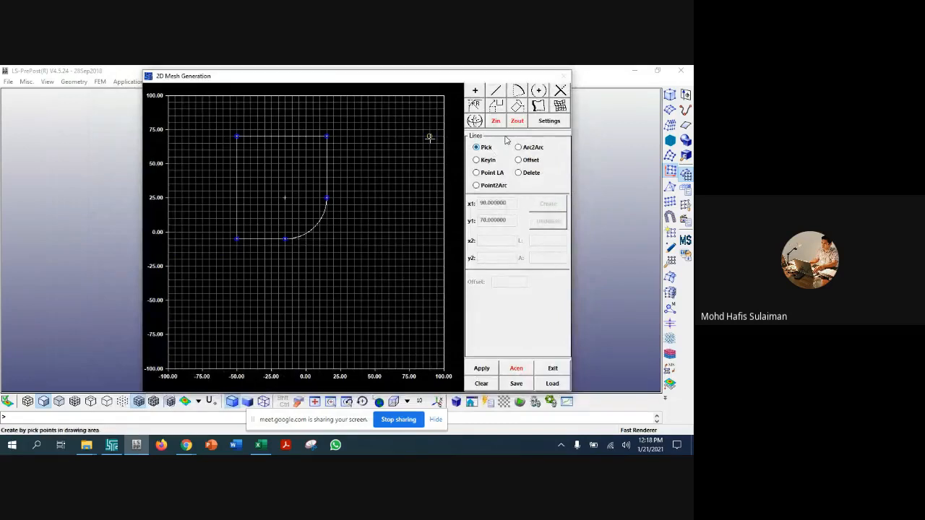
click(536, 107)
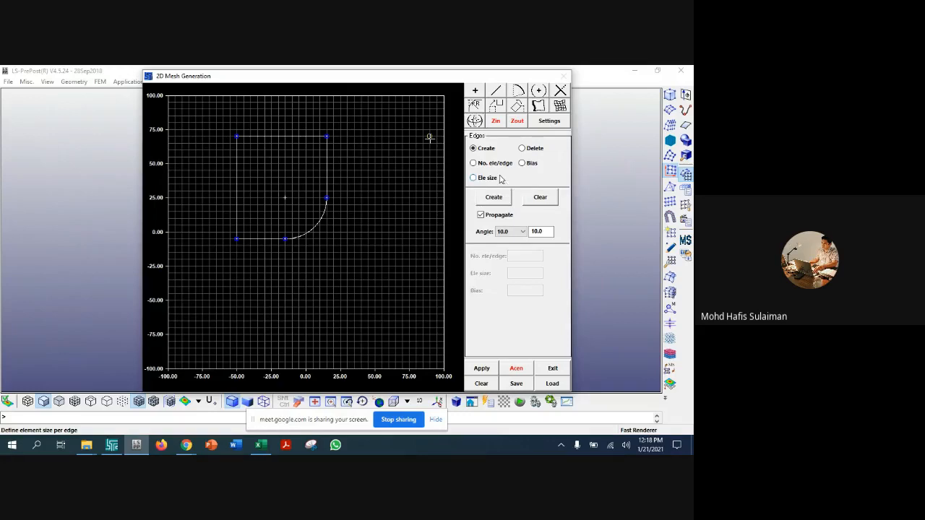
click(495, 91)
click(530, 176)
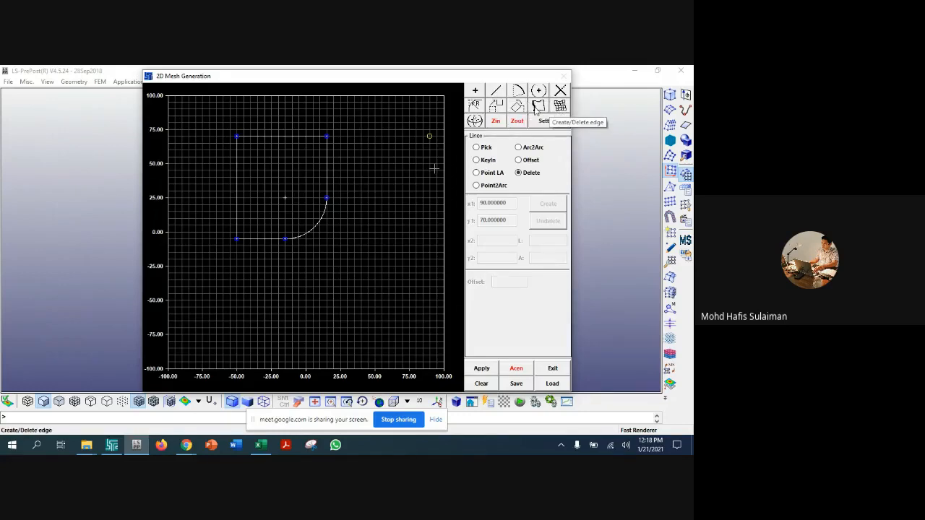
Step: Create one closed mesh edge from the profile's top line, vertical side lines, lower line and corner arc
click(537, 108)
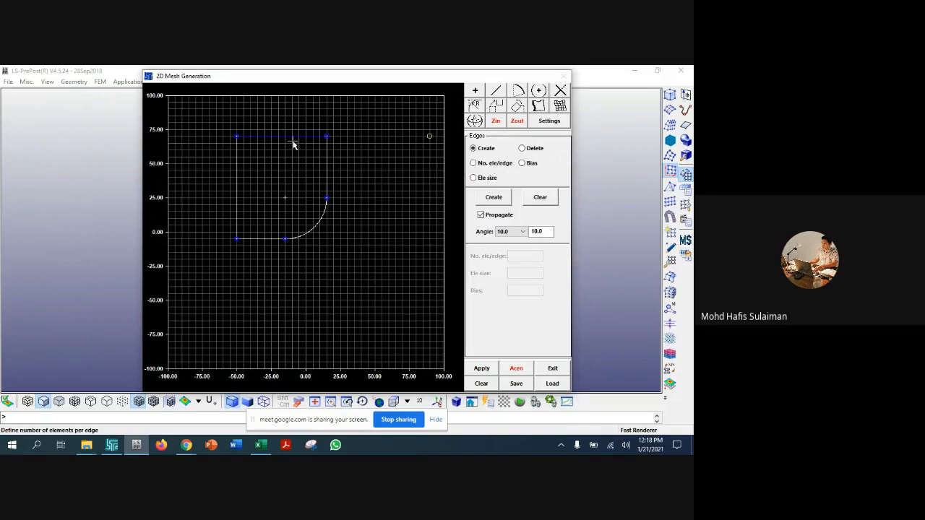
click(292, 142)
click(474, 164)
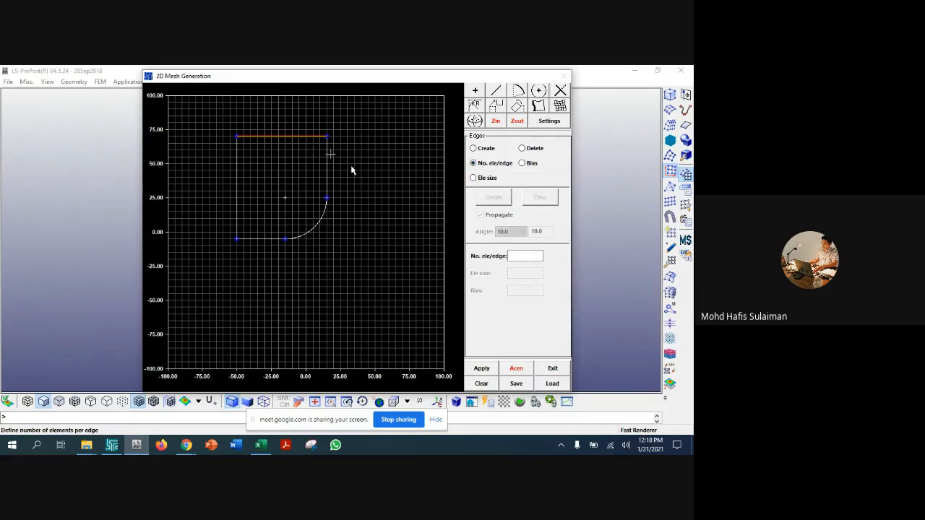
click(474, 148)
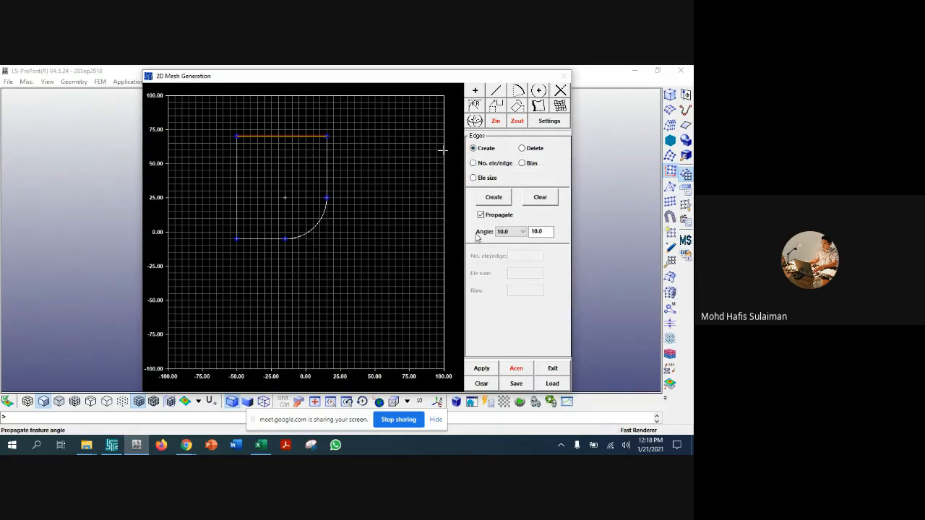
click(241, 195)
click(262, 237)
click(307, 236)
click(328, 190)
click(493, 196)
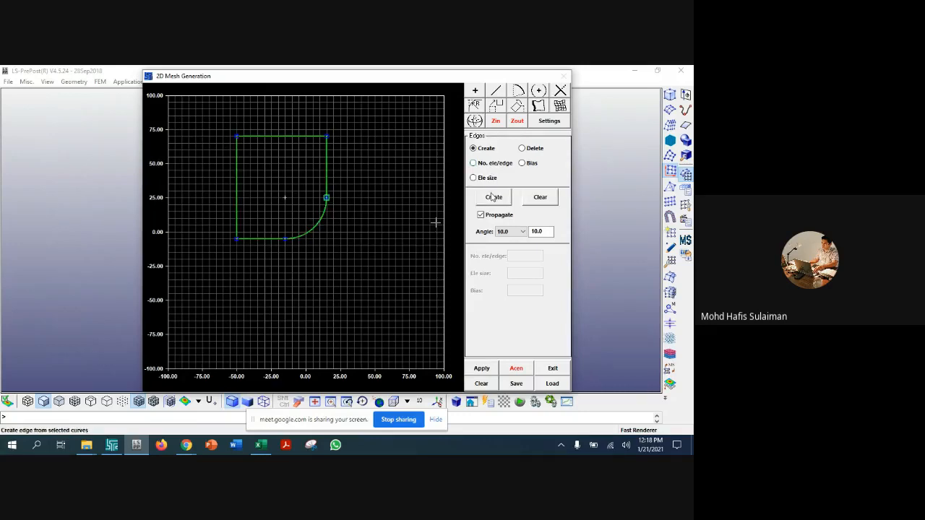
Step: Assign 10 elements per edge to the closed profile edge, raise the count to 20, and apply it
click(488, 164)
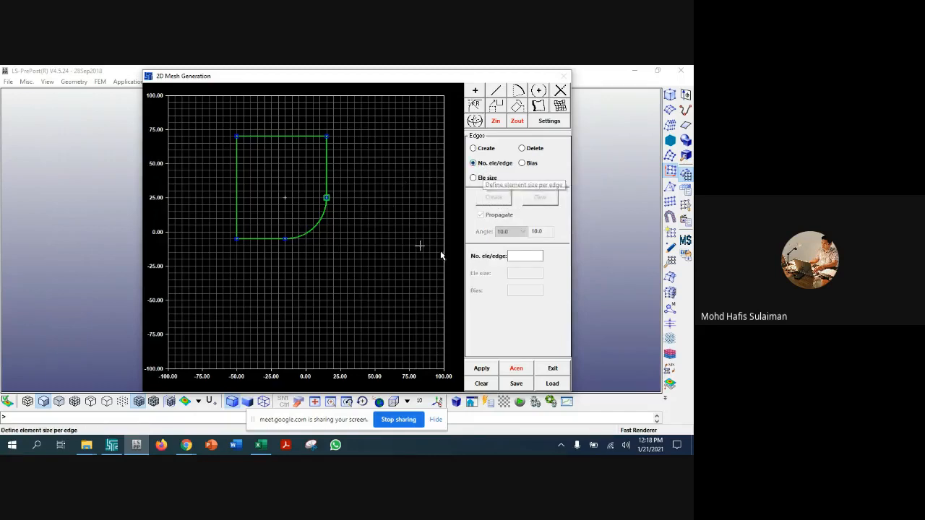
text(10)
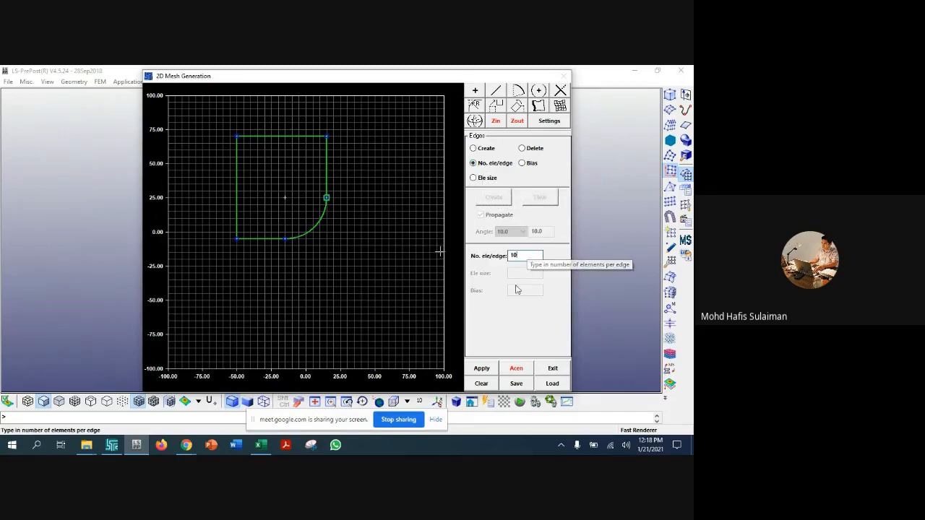
click(326, 164)
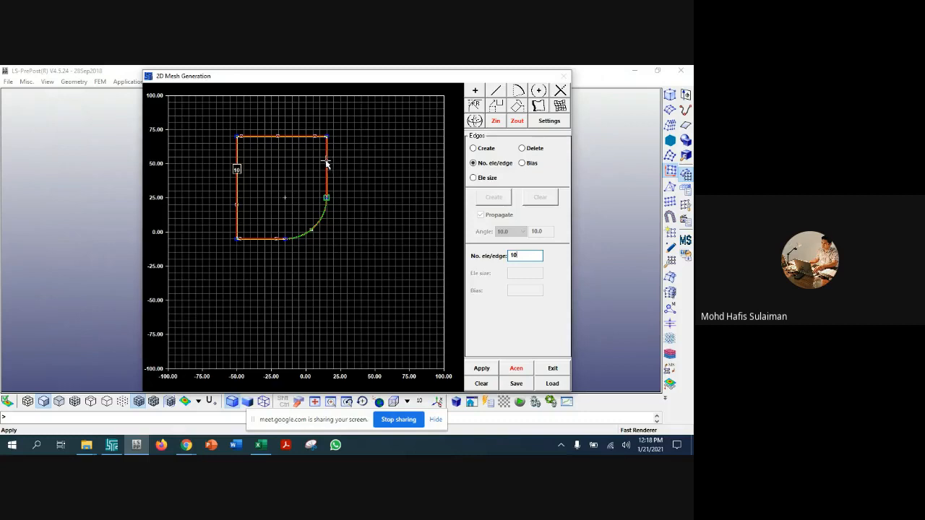
click(312, 230)
text(10)
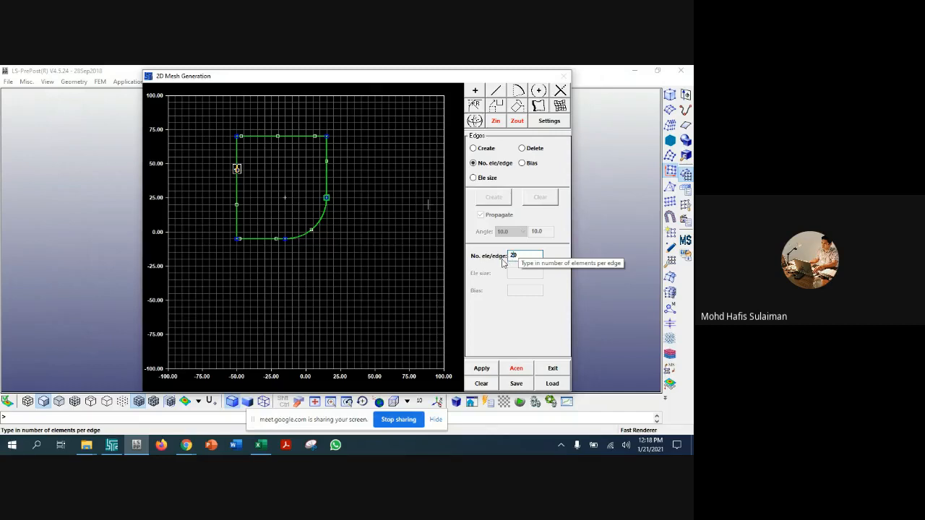
click(317, 229)
click(319, 230)
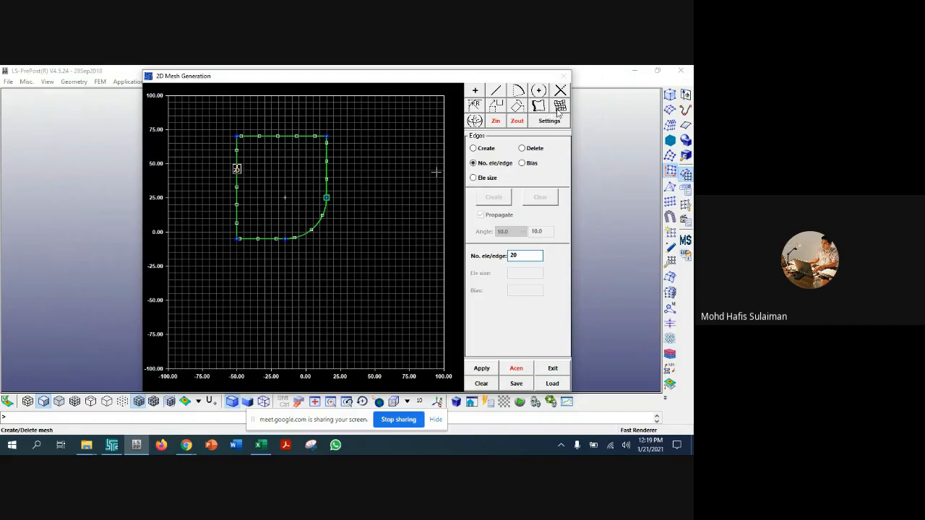
click(477, 365)
Step: Try a free quad mesh on the profile with edge propagation enabled, and reject it
click(559, 108)
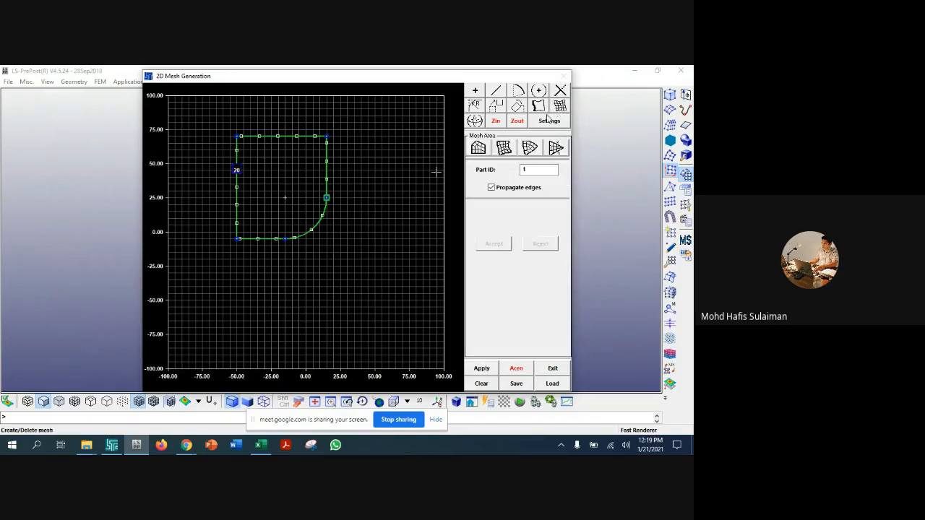
click(479, 147)
click(282, 141)
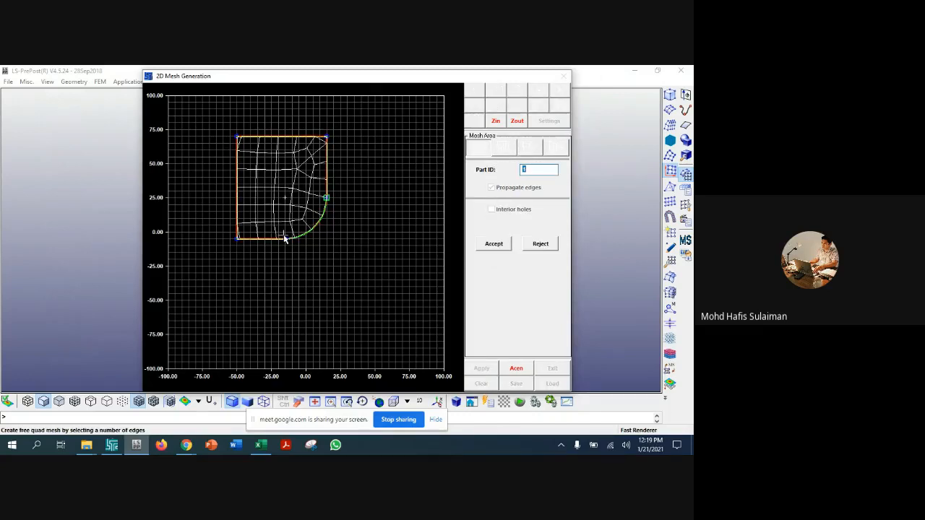
click(534, 247)
Step: Try another mesh area type on the profile and return to free quad meshing
click(495, 150)
click(291, 137)
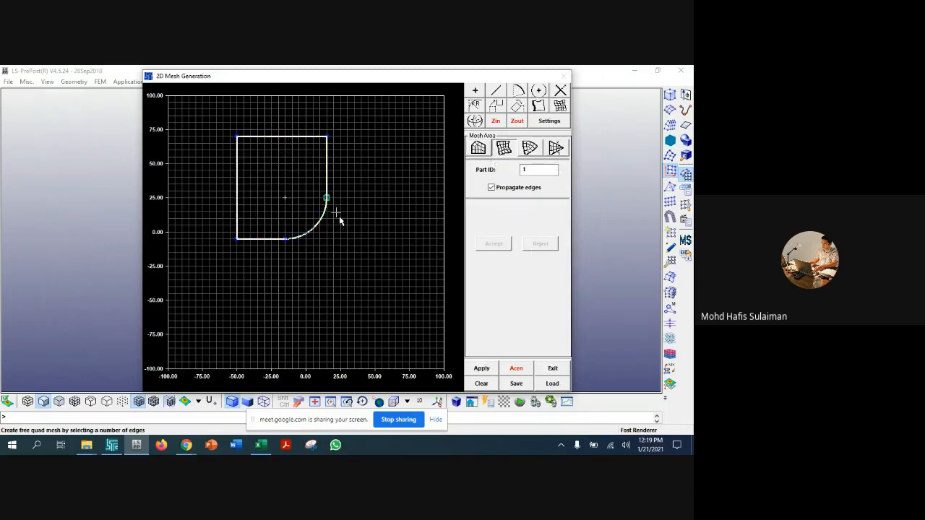
click(478, 148)
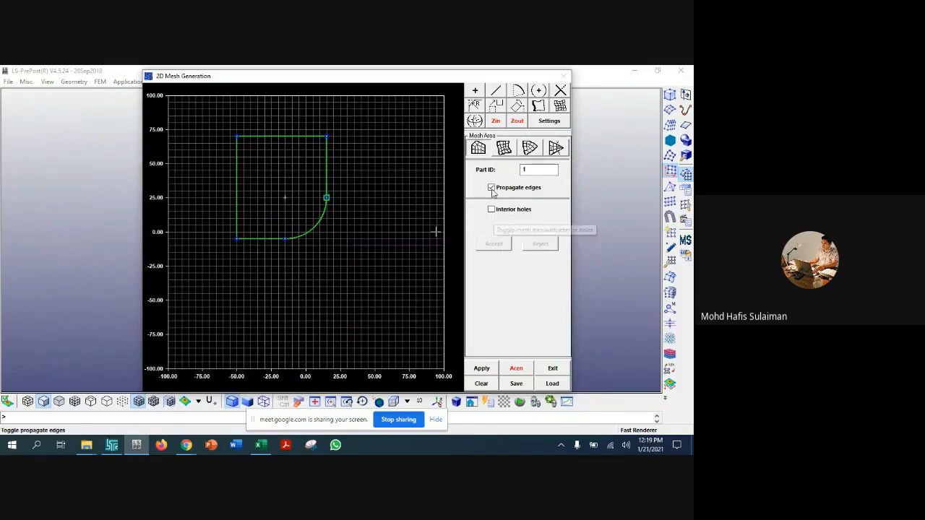
click(504, 149)
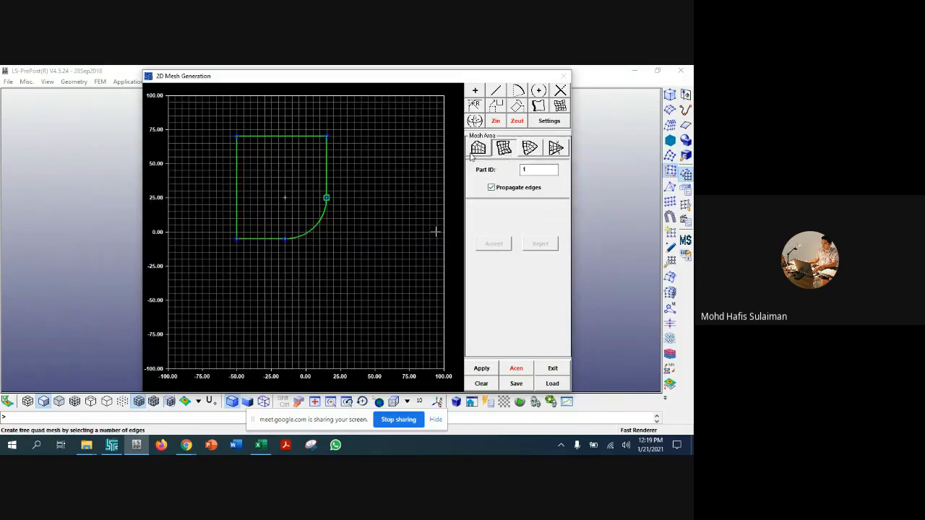
click(504, 149)
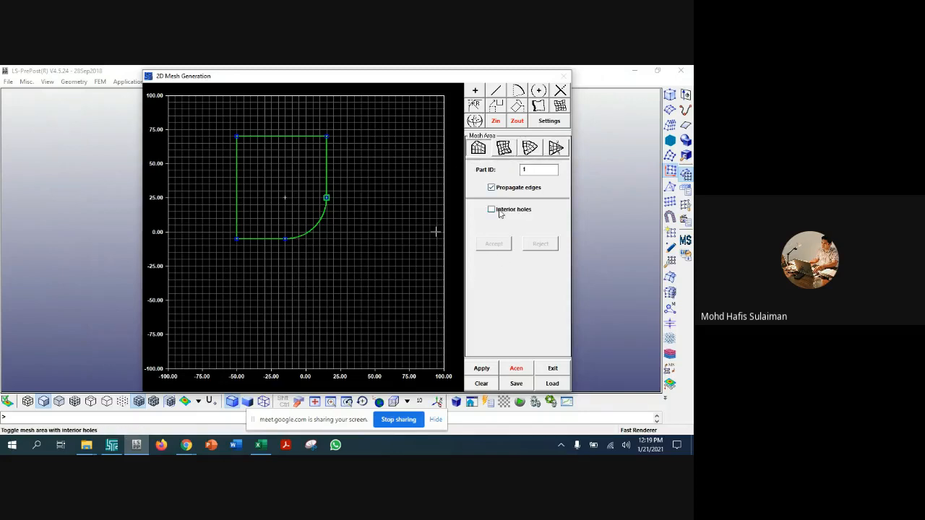
Step: Mesh the profile with free quads as part 1 with edge propagation off, accept the mesh, and exit to the model view
click(491, 187)
click(274, 137)
middle_click(281, 140)
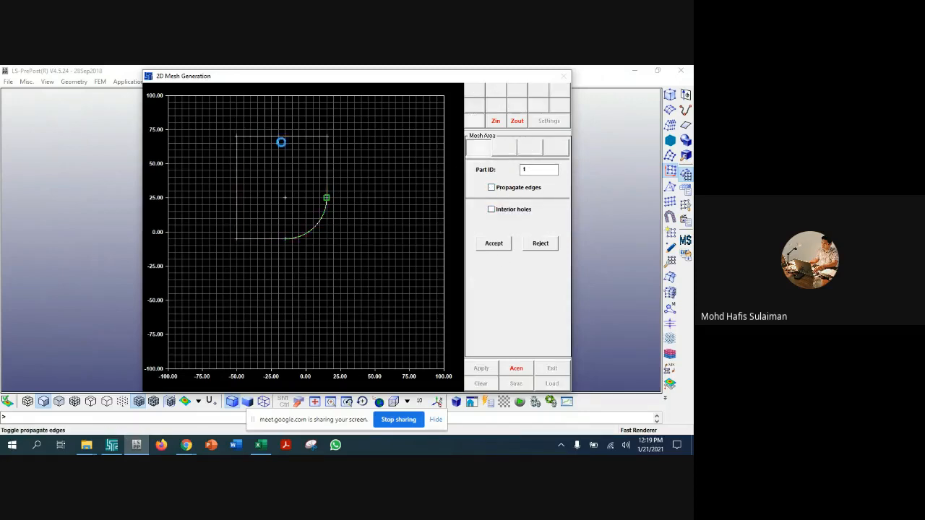
click(495, 247)
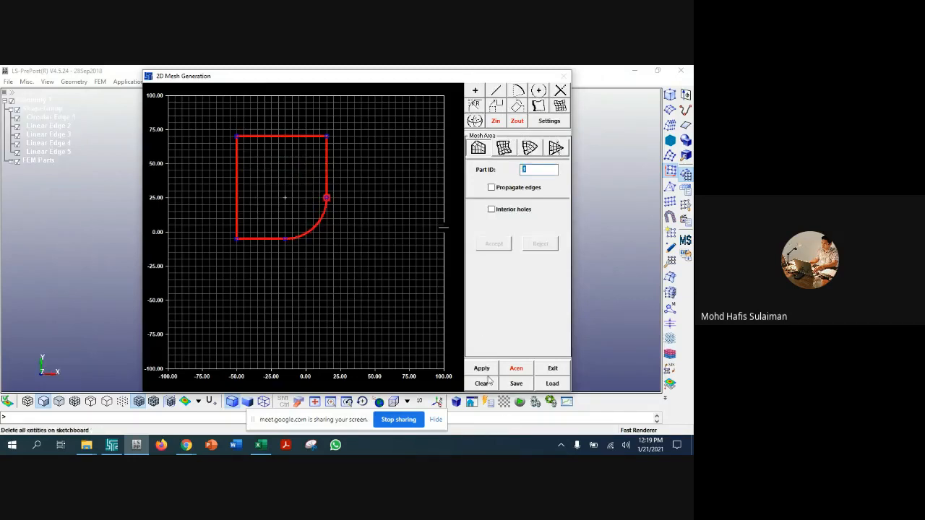
click(552, 369)
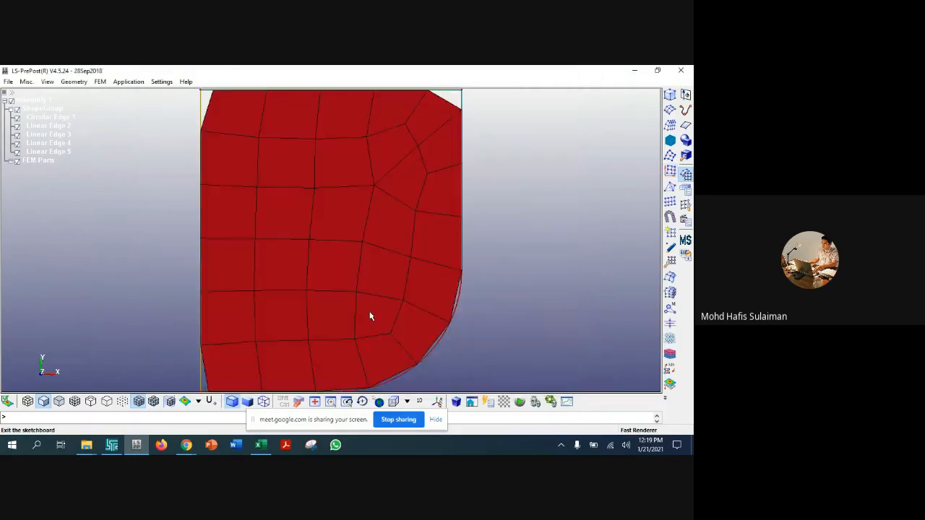
scroll(366, 321, up, 2)
scroll(366, 321, down, 5)
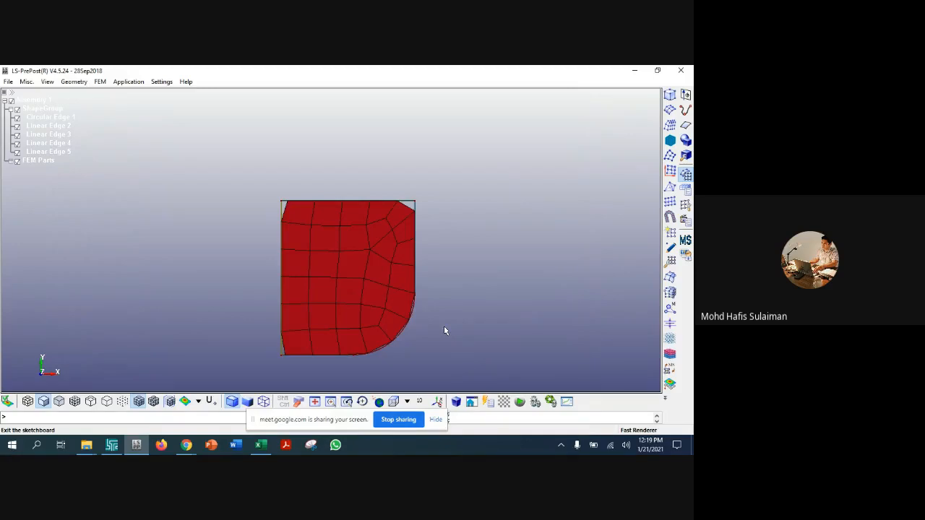
Step: Delete Assembly 1 with its edges and mesh from the current model
click(28, 101)
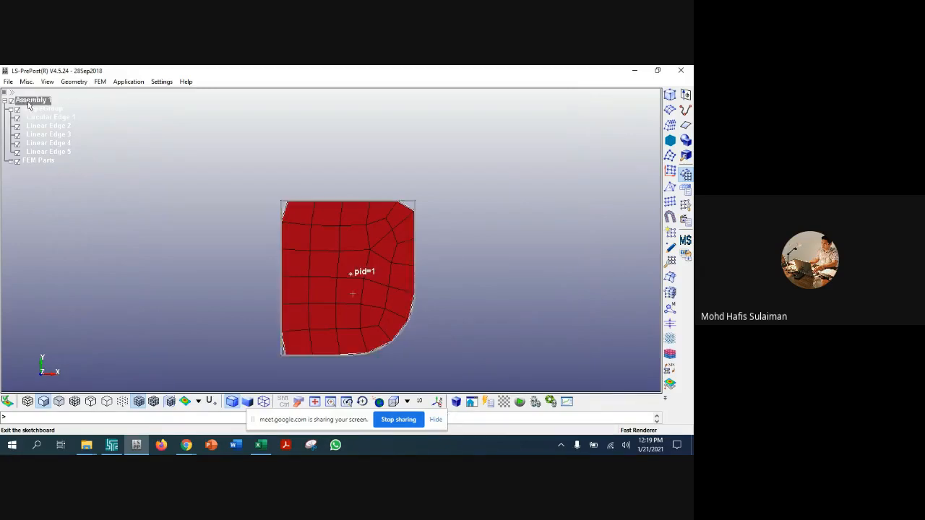
right_click(28, 104)
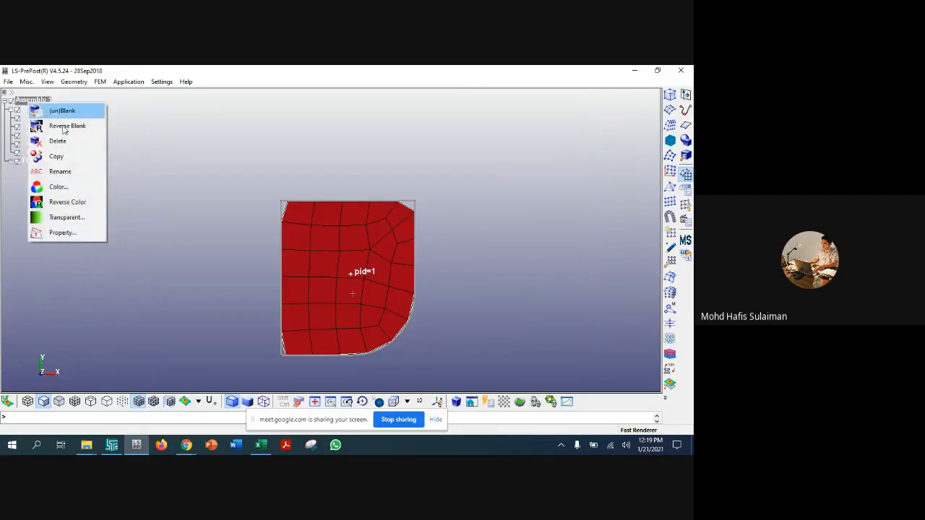
click(44, 142)
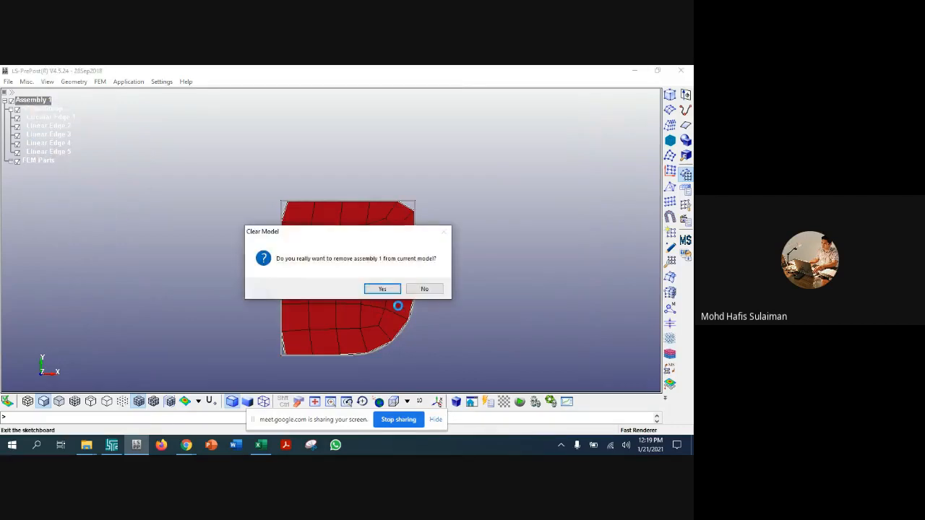
click(383, 289)
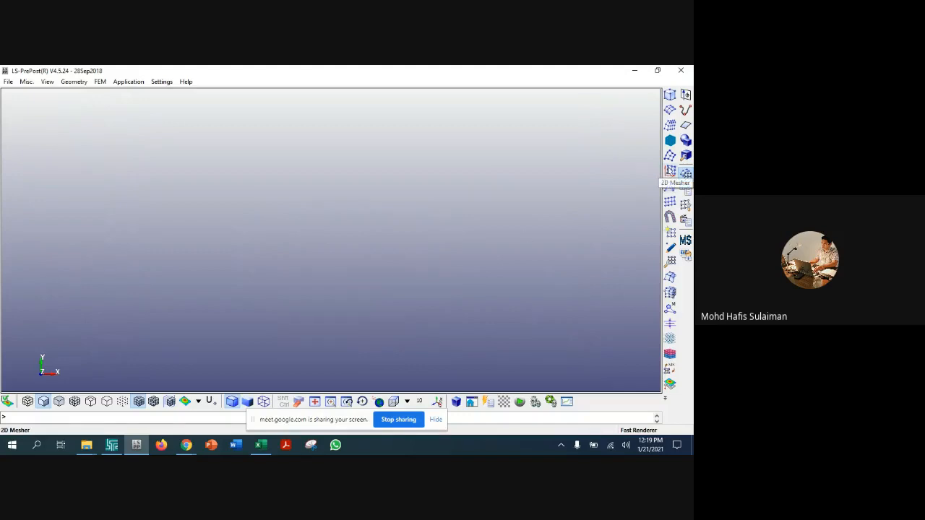
Step: Reopen the 2D Mesher and try to delete the old profile's top line and corner arc
click(670, 171)
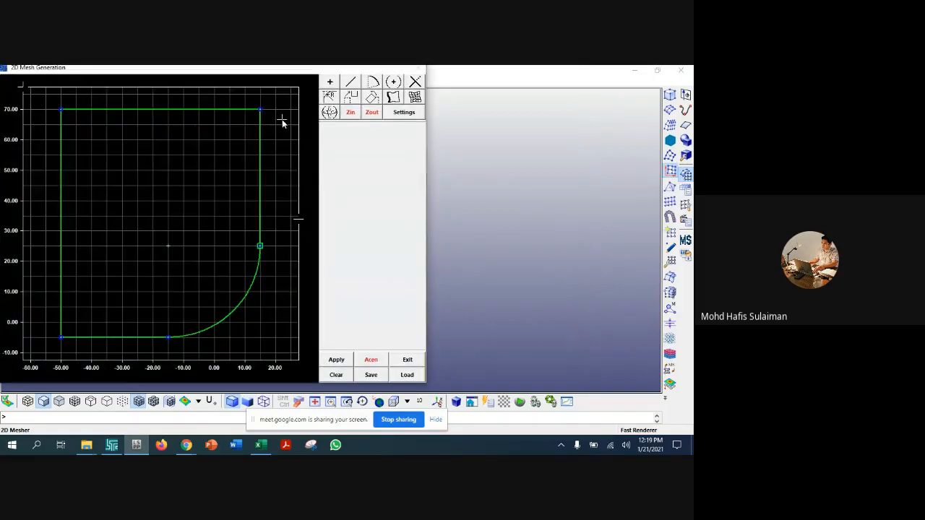
click(351, 82)
click(373, 164)
click(213, 109)
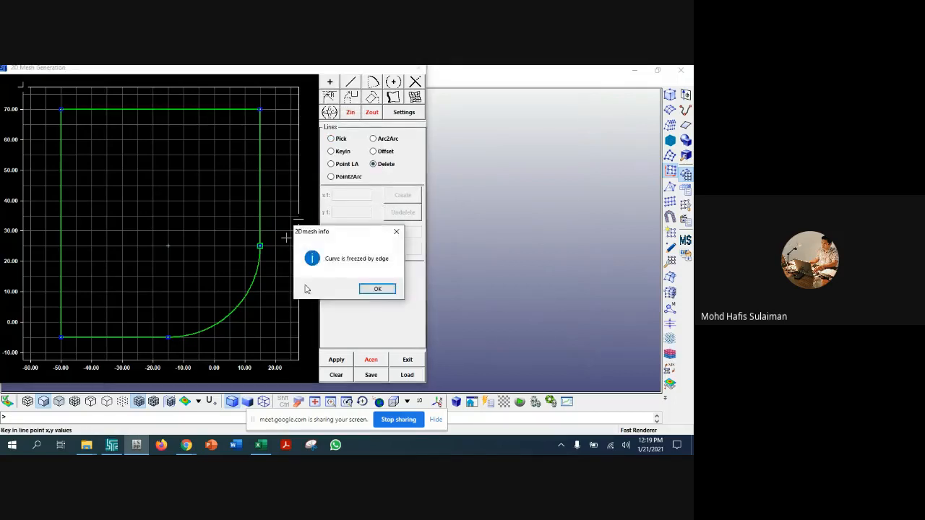
click(377, 289)
click(262, 254)
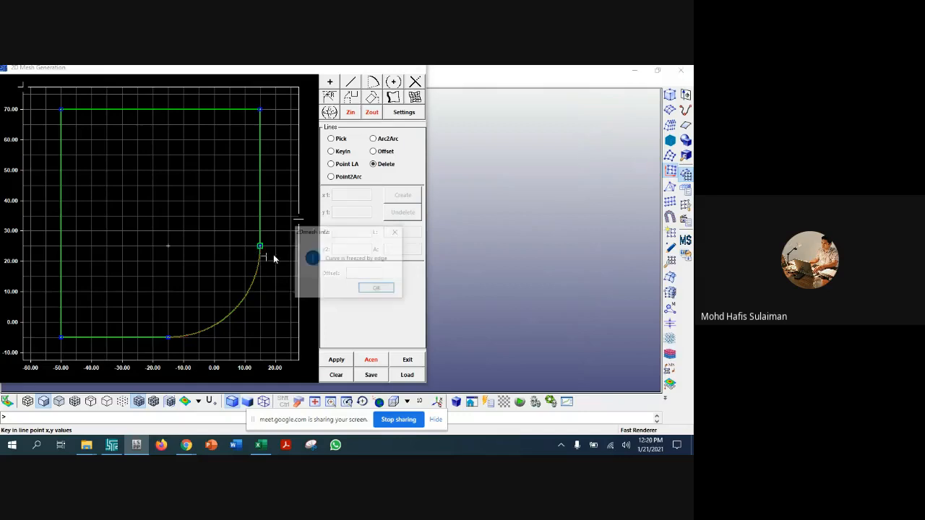
click(377, 290)
Step: Delete all entities from the sketchboard and move the 2D Mesh Generation window fully into view
click(340, 379)
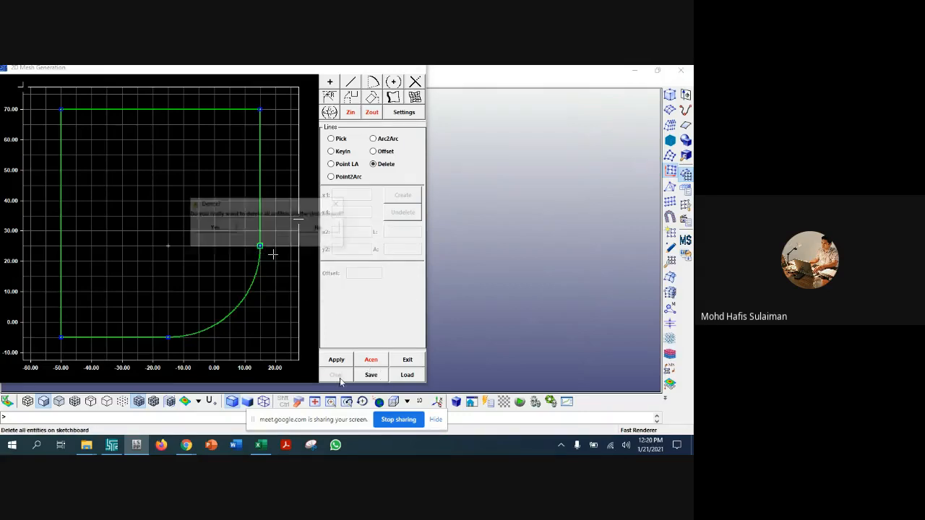
click(224, 227)
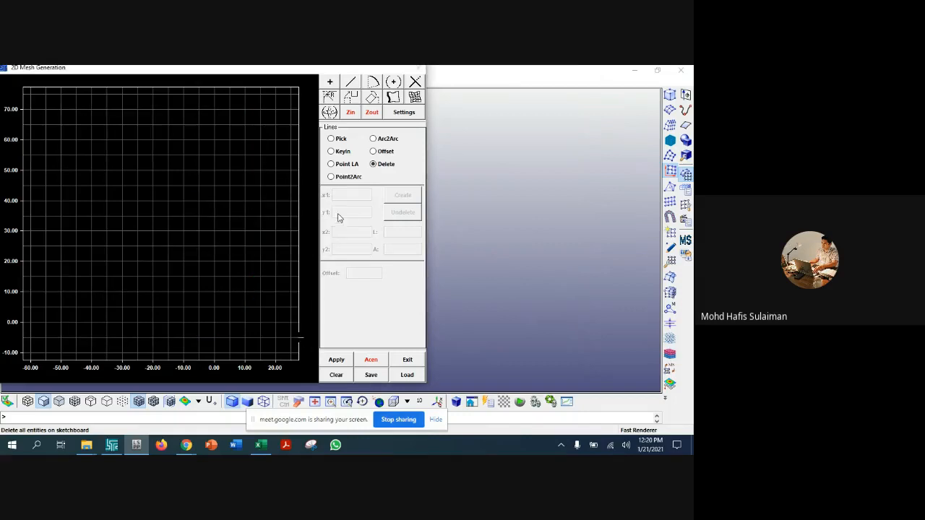
drag(273, 74, 436, 82)
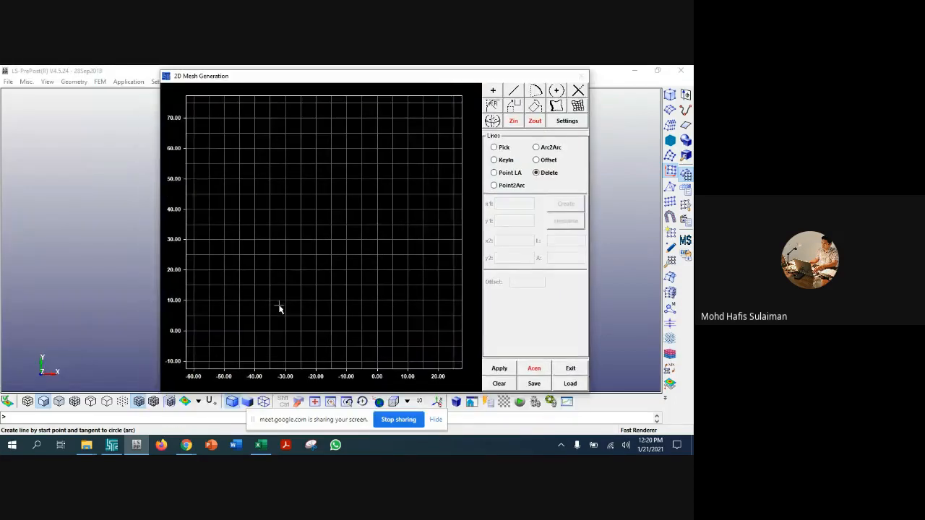
Step: Add grid points at (-40, 65), (-15, 65), (-15, 20), (-40, 20), (-40, 10), (-15, 10), (-5, 20) and (-5, 65)
click(493, 90)
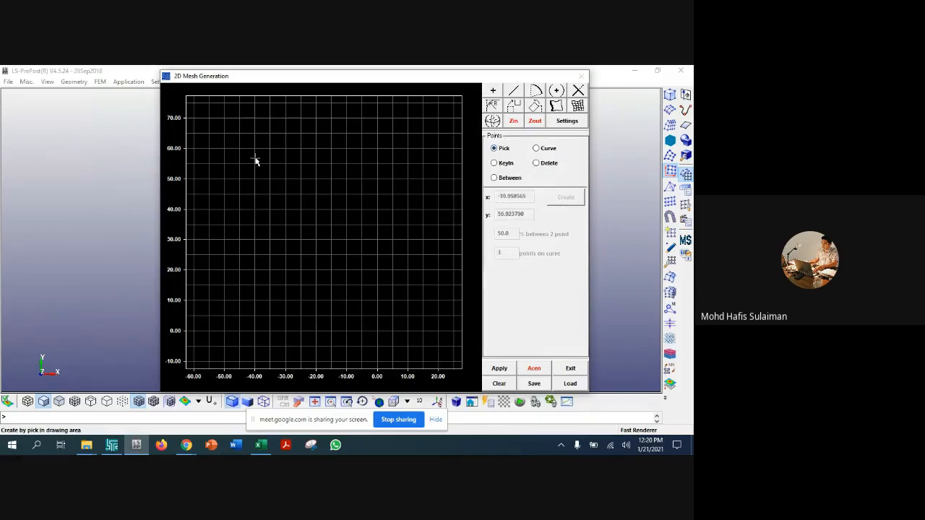
click(253, 132)
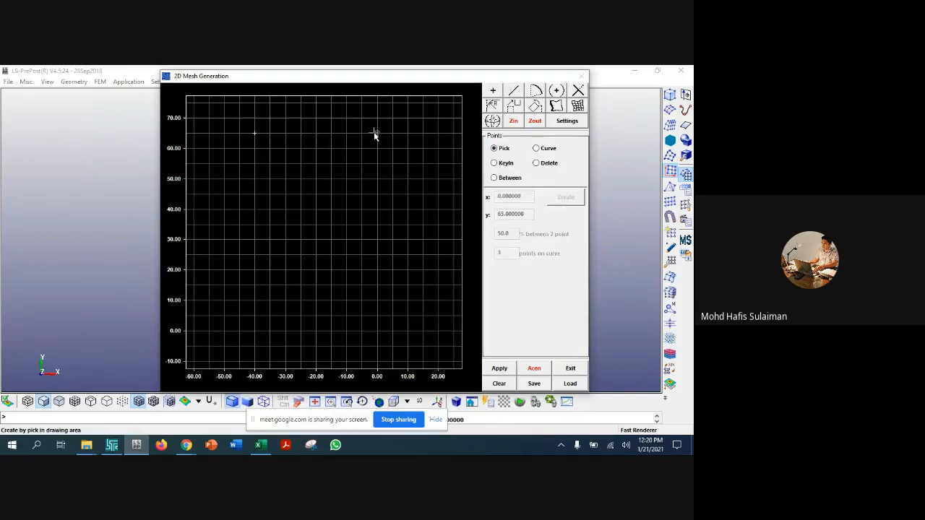
click(330, 133)
click(331, 270)
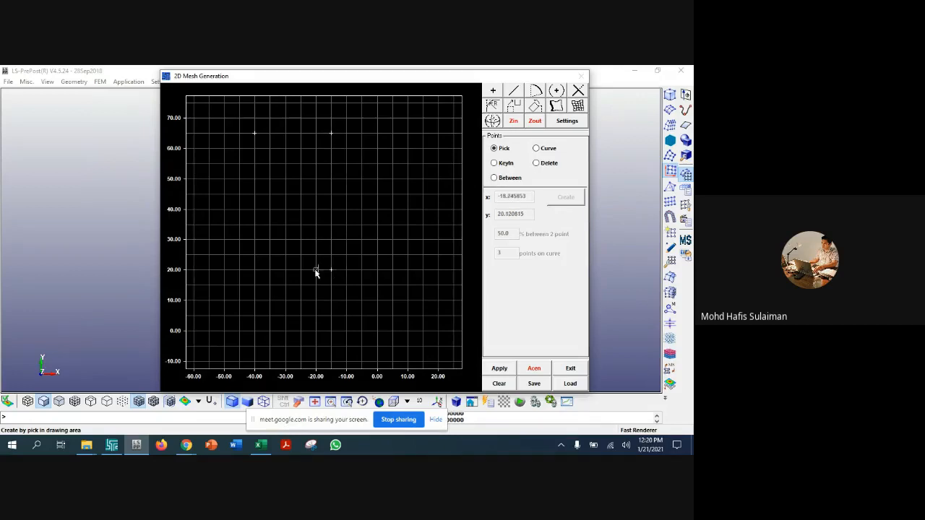
click(254, 269)
click(331, 300)
click(362, 269)
click(361, 133)
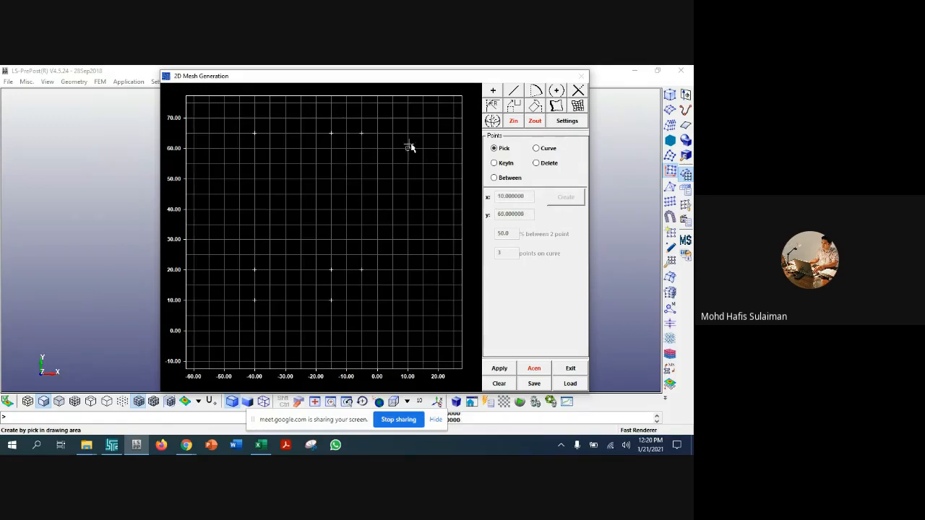
Step: Draw lines joining the grid points into two adjacent rectangles, x -40 to -15 and -15 to -5, between y 20 and 65
click(513, 90)
click(253, 134)
click(330, 133)
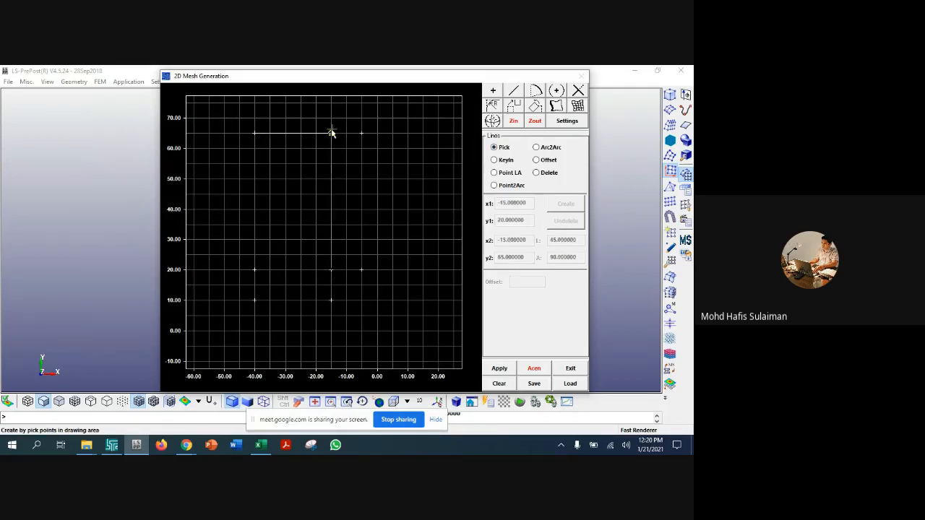
click(331, 134)
click(362, 133)
click(362, 270)
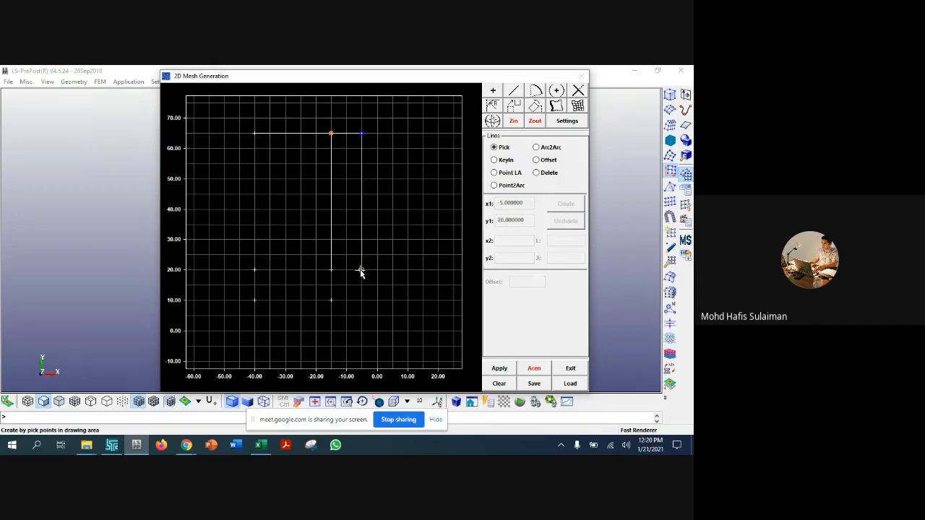
click(331, 270)
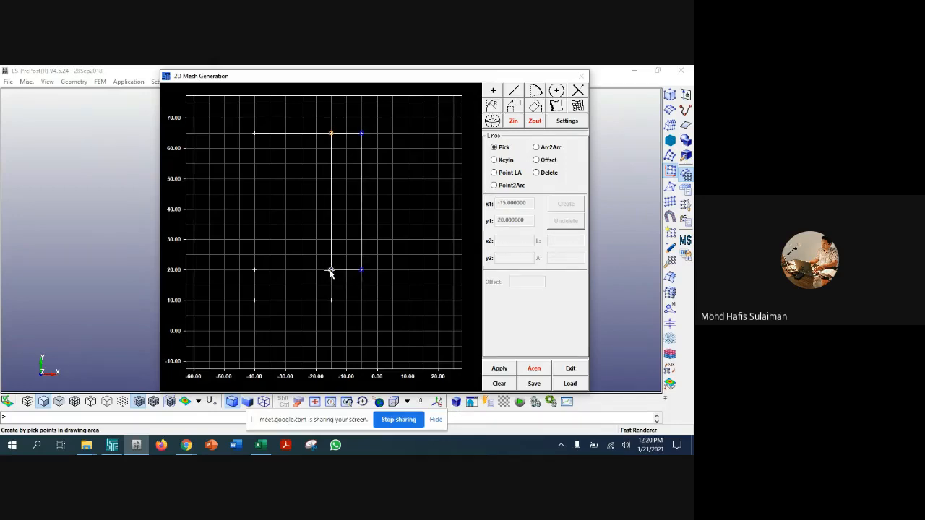
click(254, 270)
click(254, 133)
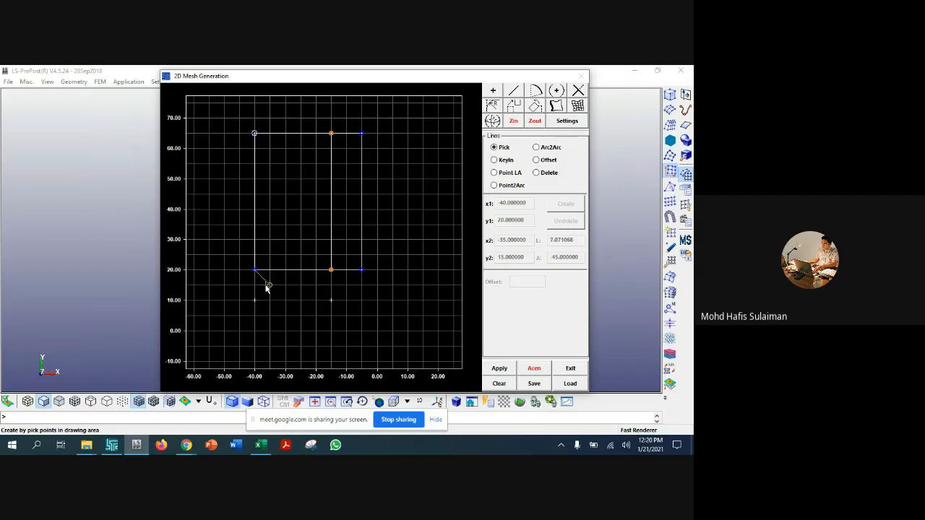
Step: Draw the lower block's lines joining (-40, 20), (-40, 10), (-15, 10) and (-15, 20)
click(254, 301)
click(331, 300)
click(254, 301)
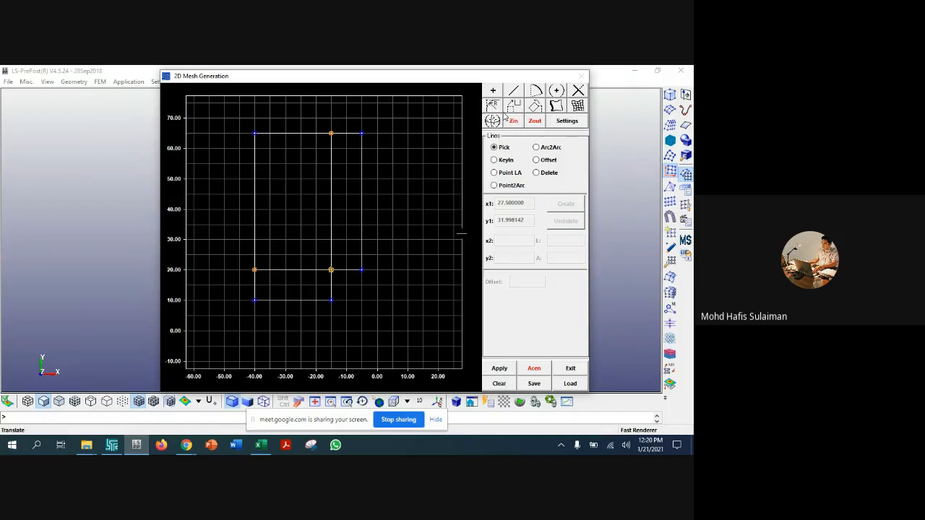
Step: Try to create a two-point arc of radius 10 from (-15, 20) to (-15, 10)
click(555, 94)
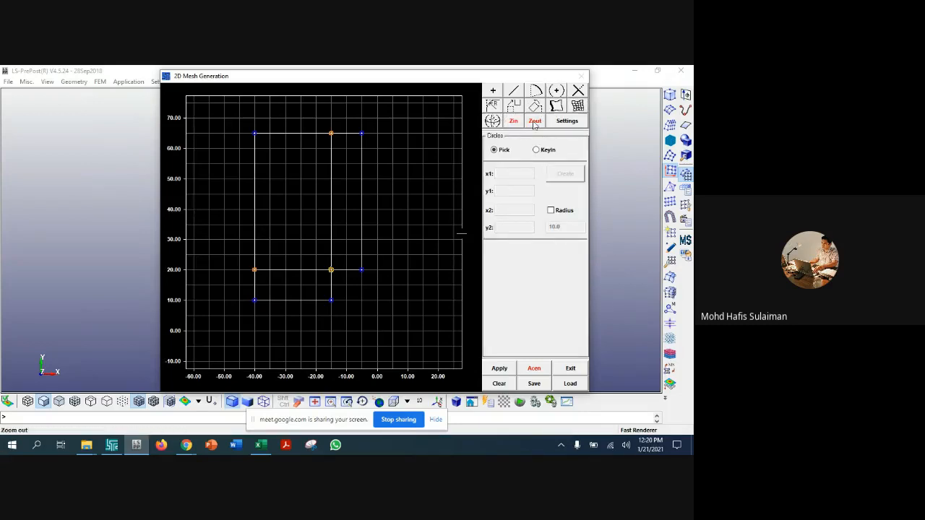
click(535, 91)
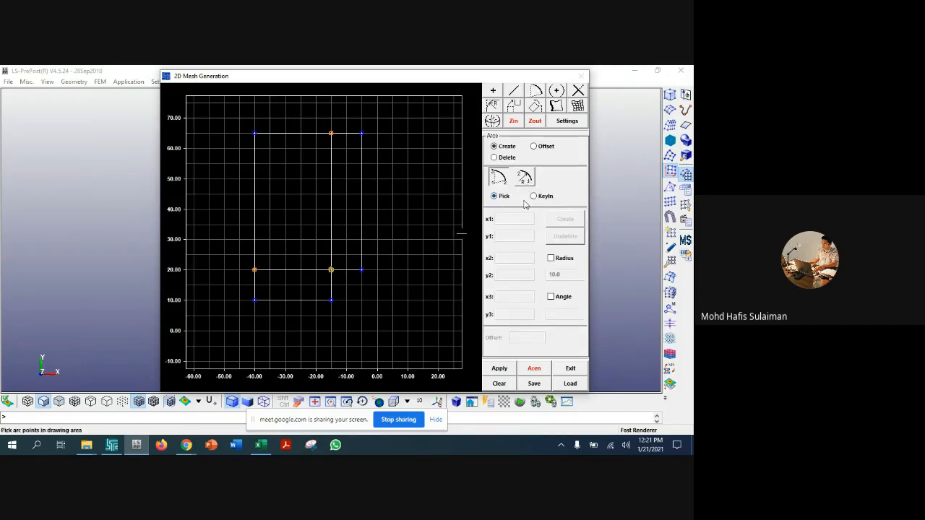
click(524, 179)
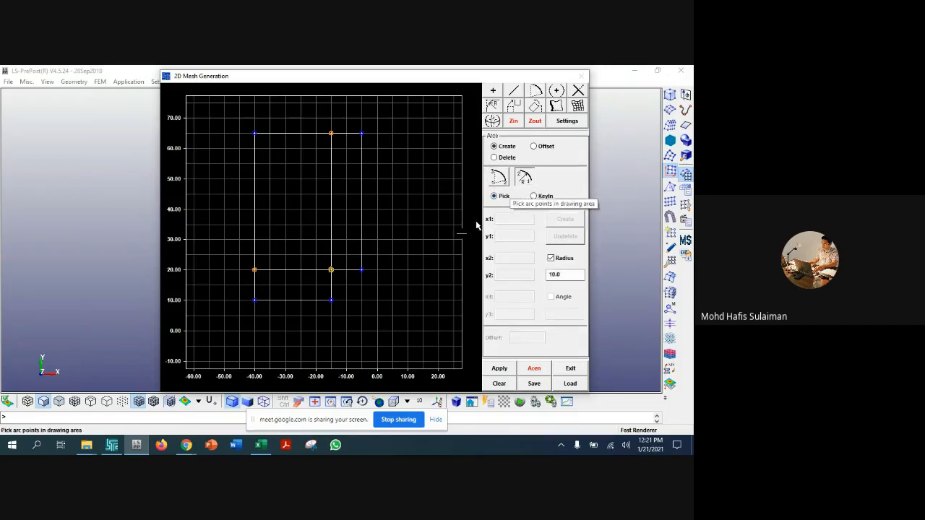
click(331, 271)
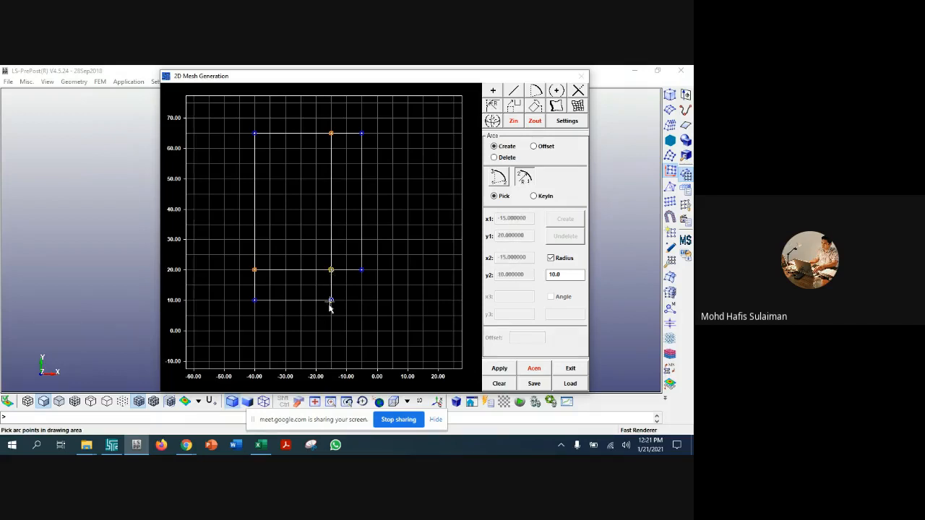
click(329, 300)
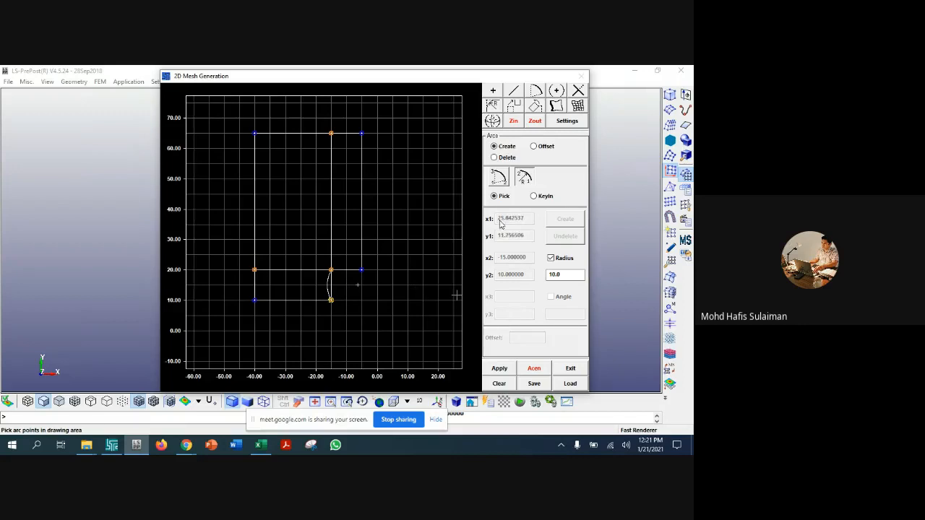
Step: Delete the misplaced arc and its leftover centre point, applying the sketch
click(494, 157)
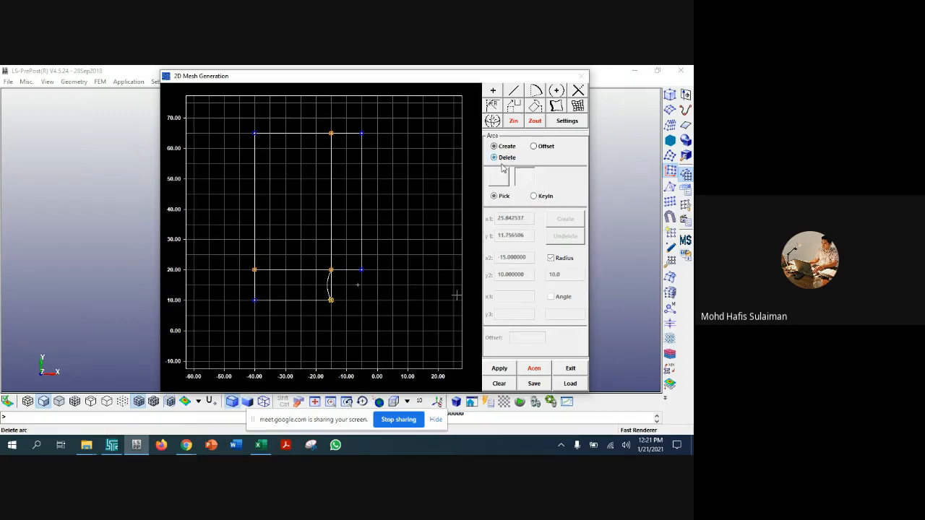
click(328, 291)
click(509, 372)
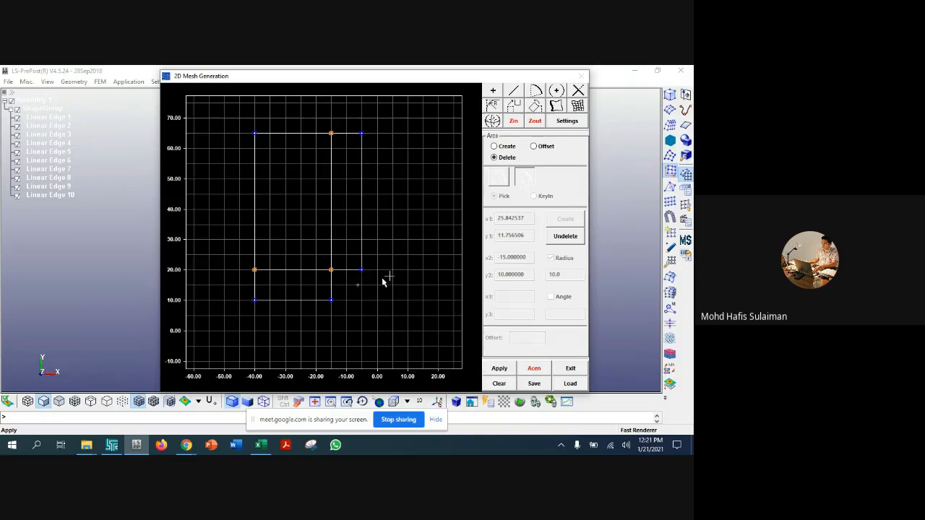
click(493, 90)
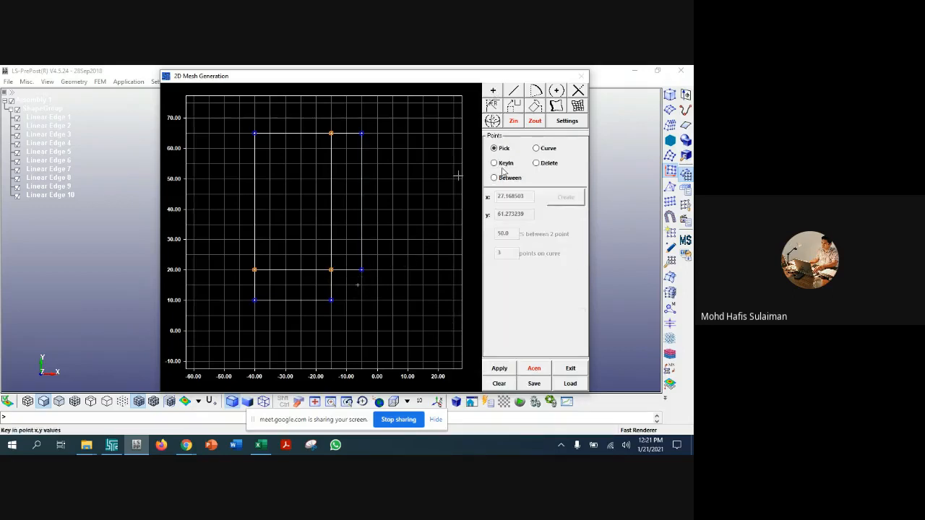
click(548, 164)
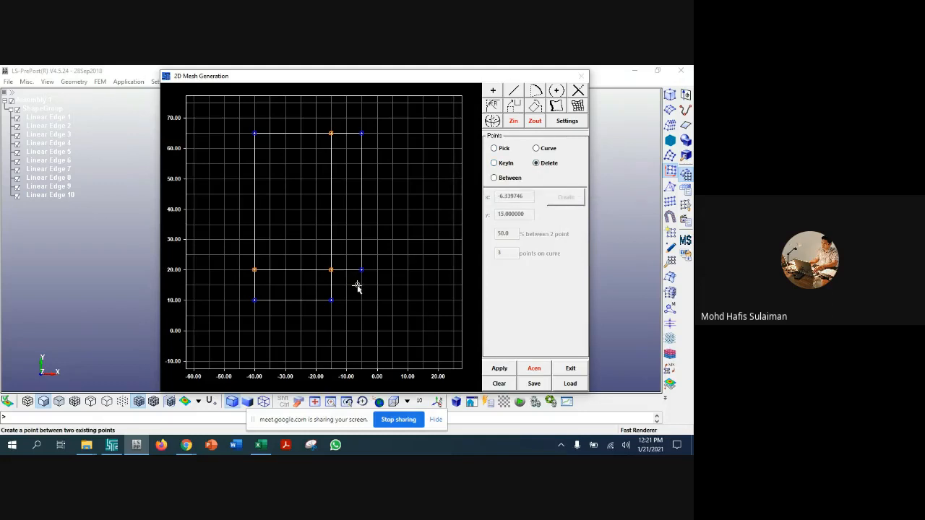
Step: Create a two-point arc of radius 10 from (-15, 10) to (-5, 20)
click(514, 90)
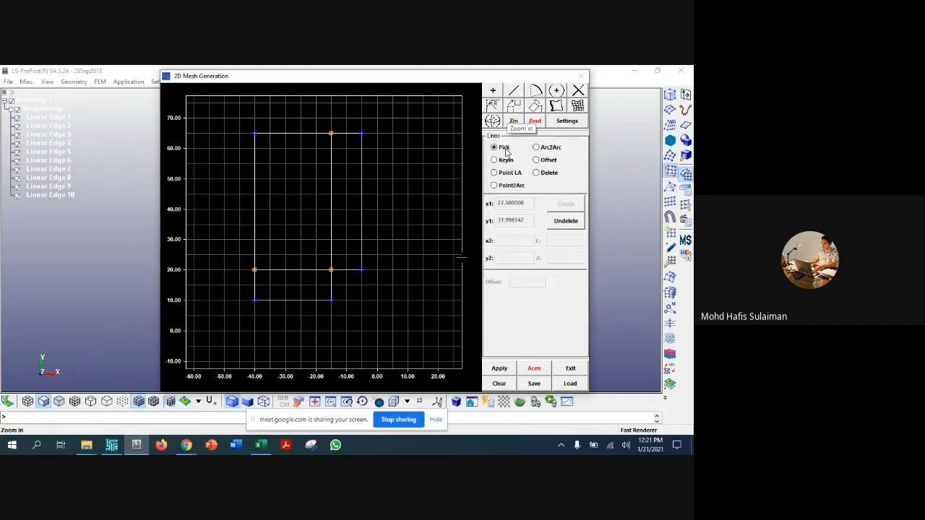
click(537, 94)
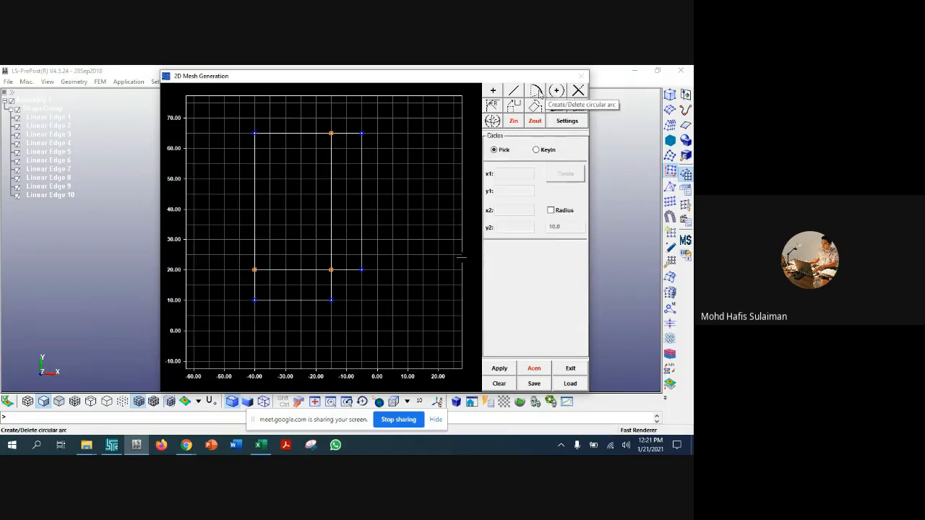
click(509, 149)
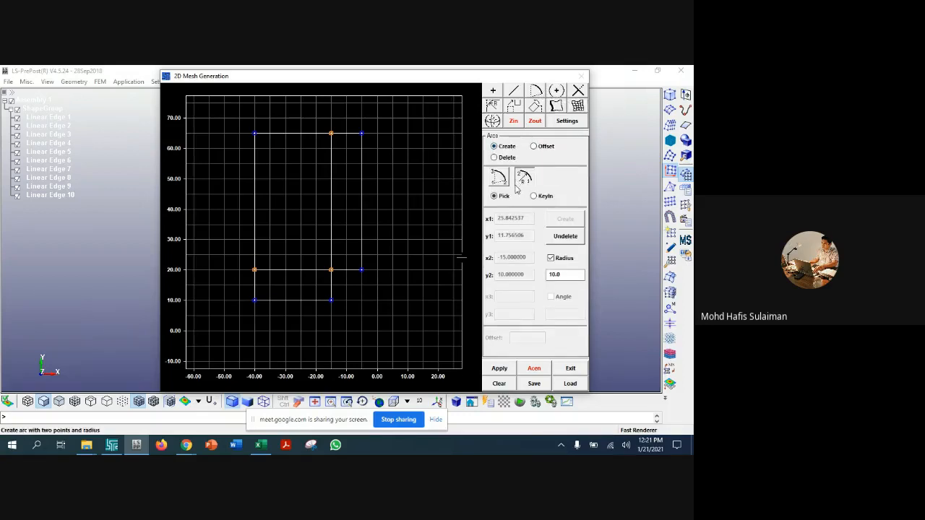
click(331, 301)
click(362, 270)
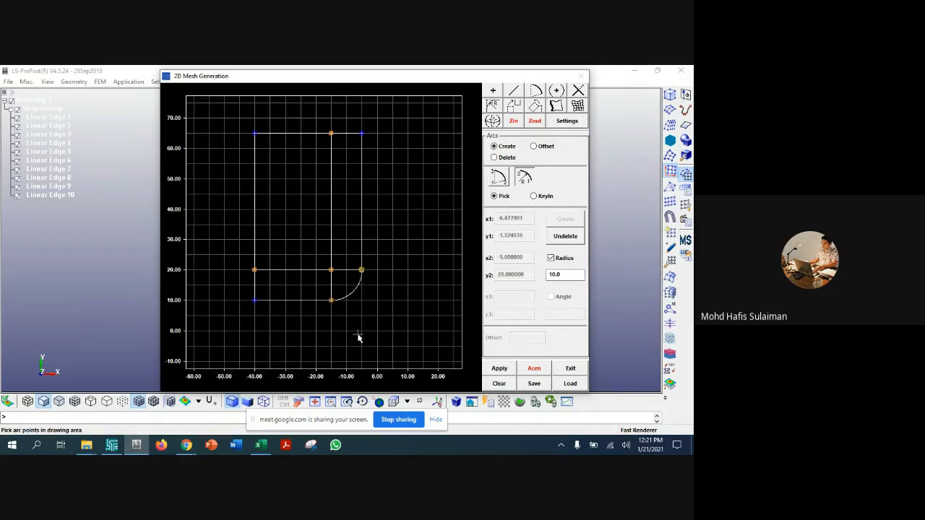
click(506, 185)
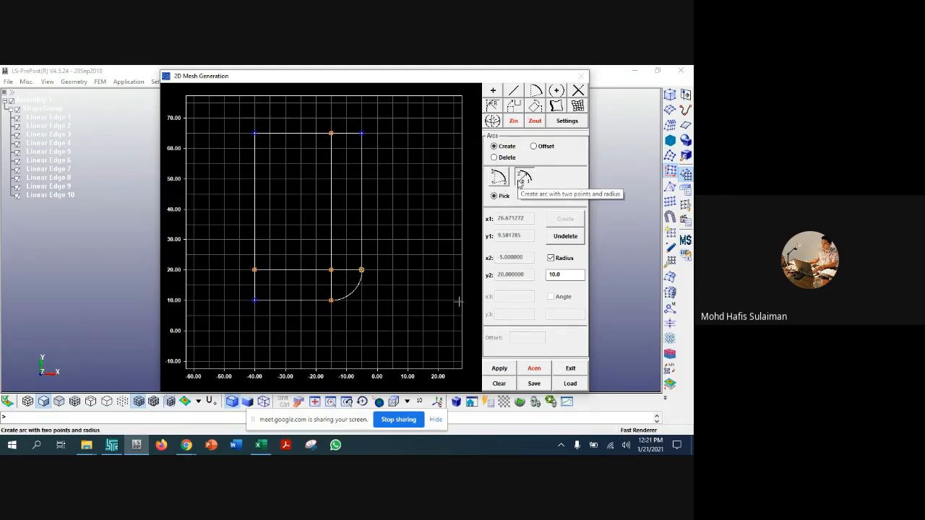
click(532, 185)
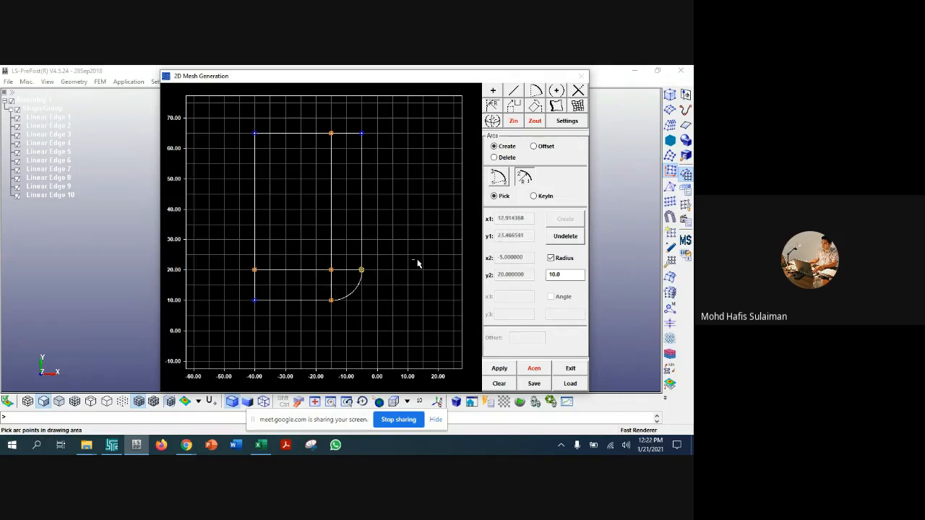
Step: Create mesh edges from the four lines bounding the narrow rectangle between x -15 and -5
click(555, 107)
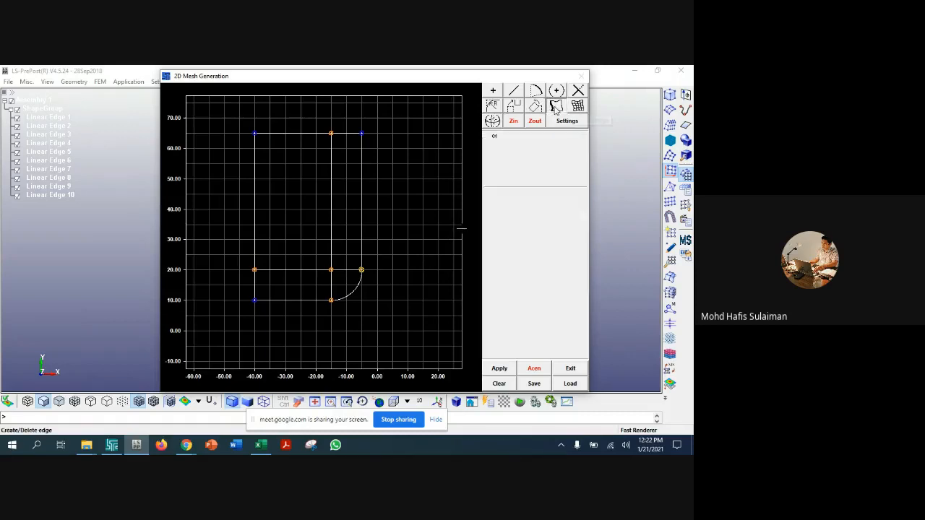
click(361, 221)
click(511, 198)
click(352, 137)
click(506, 196)
click(345, 205)
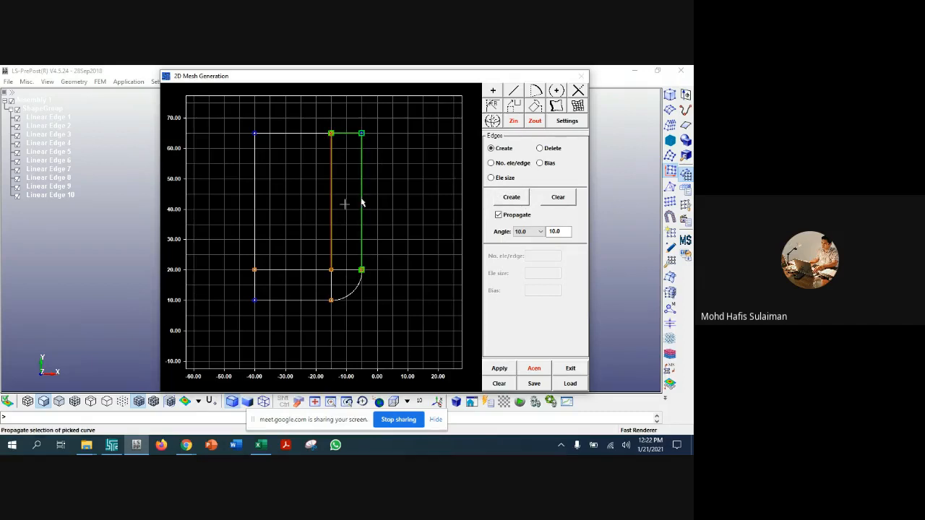
click(511, 197)
click(336, 269)
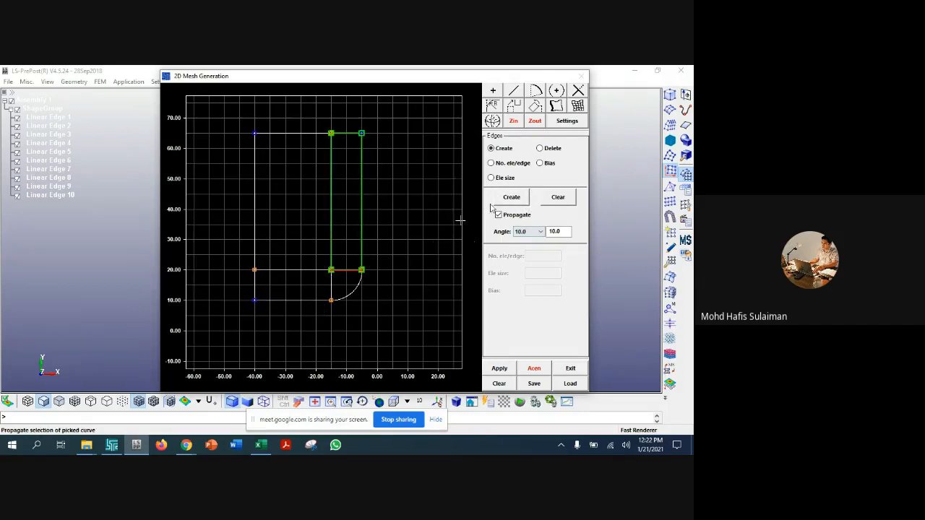
click(511, 197)
Step: Create mesh edges from the wide rectangle's remaining lines: its top, its outer vertical side and its y 20 line
click(275, 133)
click(517, 198)
click(254, 208)
click(498, 197)
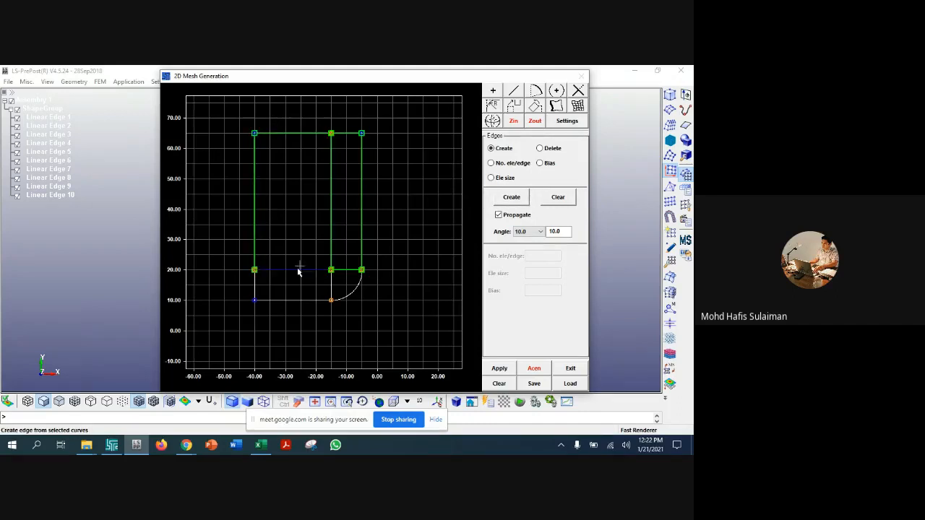
click(291, 271)
click(513, 200)
Step: Create mesh edges from the lower block's bottom line and short vertical sides and from the corner arc
click(315, 299)
click(512, 197)
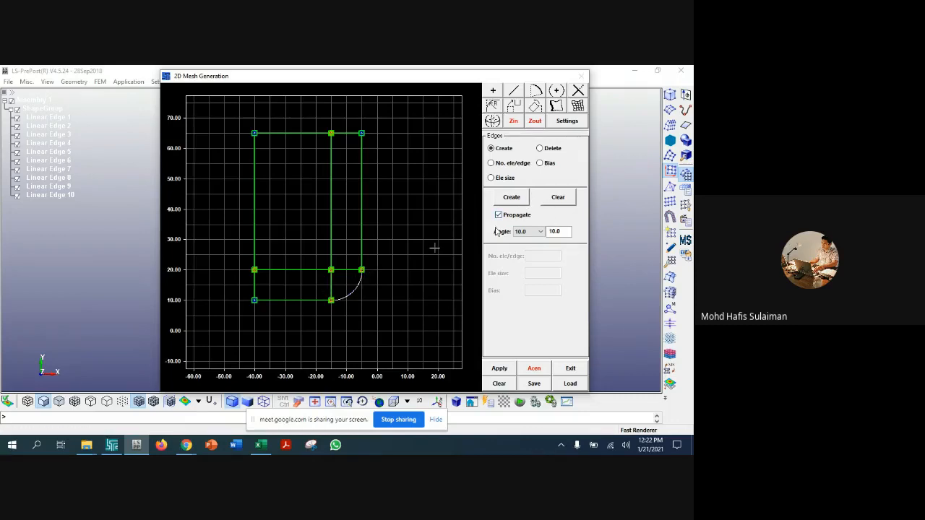
click(346, 297)
click(512, 202)
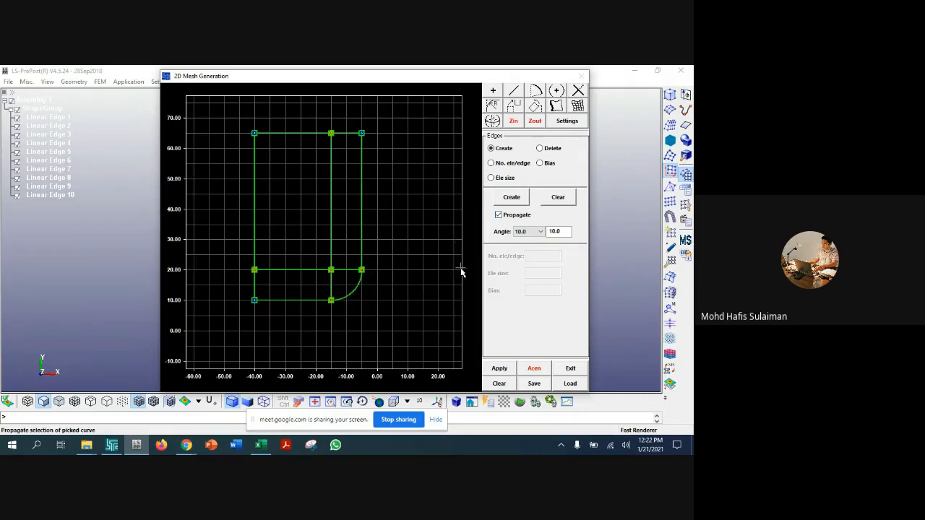
Step: Assign 10 elements per edge to the arc, the short horizontal edge at y 20 and the lower block's two short vertical edges
click(515, 163)
click(541, 256)
text(1)
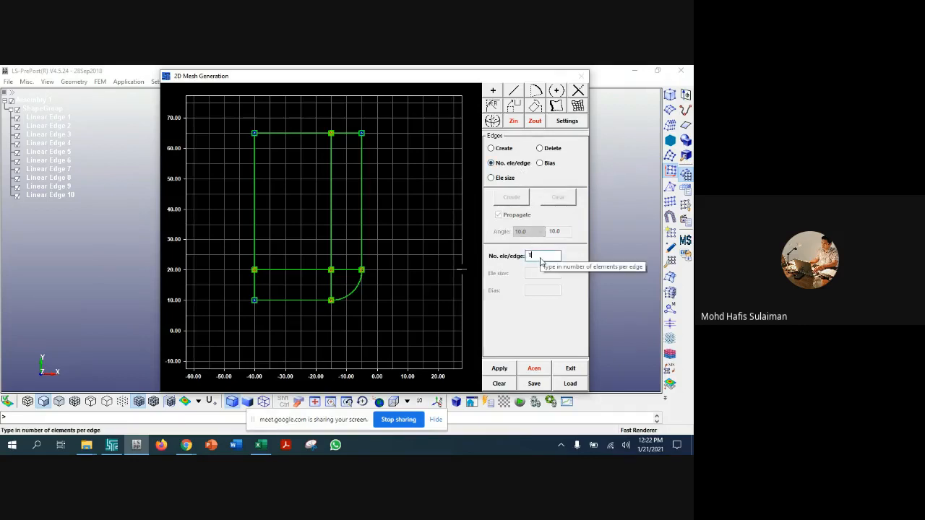
text(0)
click(353, 293)
click(348, 271)
click(332, 285)
click(254, 293)
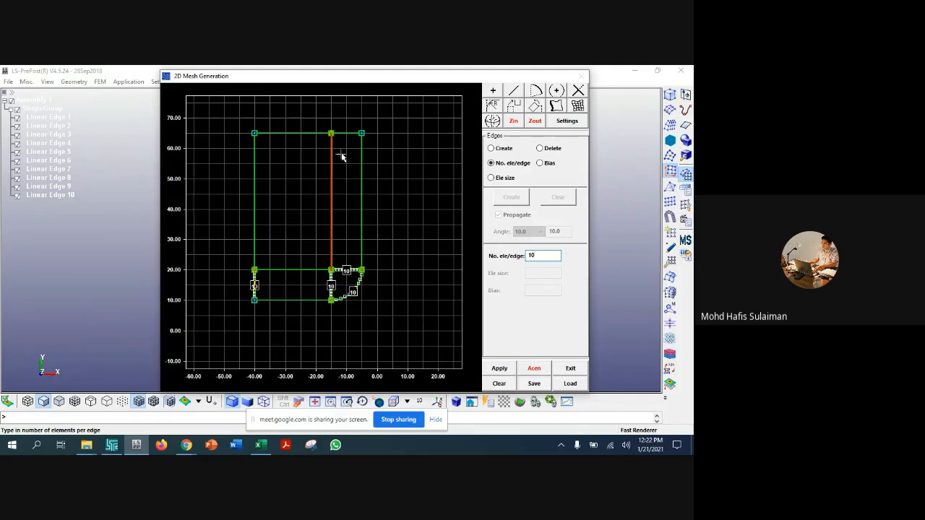
Step: Assign 10 elements per edge to the three tall vertical edges, the short top edge and the three wide horizontal edges
click(333, 145)
click(348, 134)
click(362, 218)
click(306, 299)
click(305, 276)
click(303, 133)
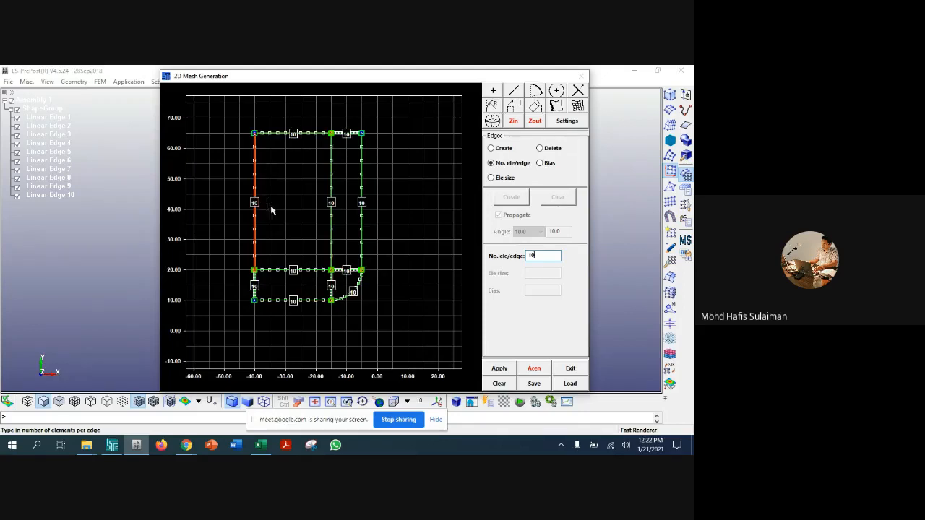
Step: Apply an element bias of 5 to the three tall vertical edges and the three horizontal edges between x -40 and -15
click(540, 163)
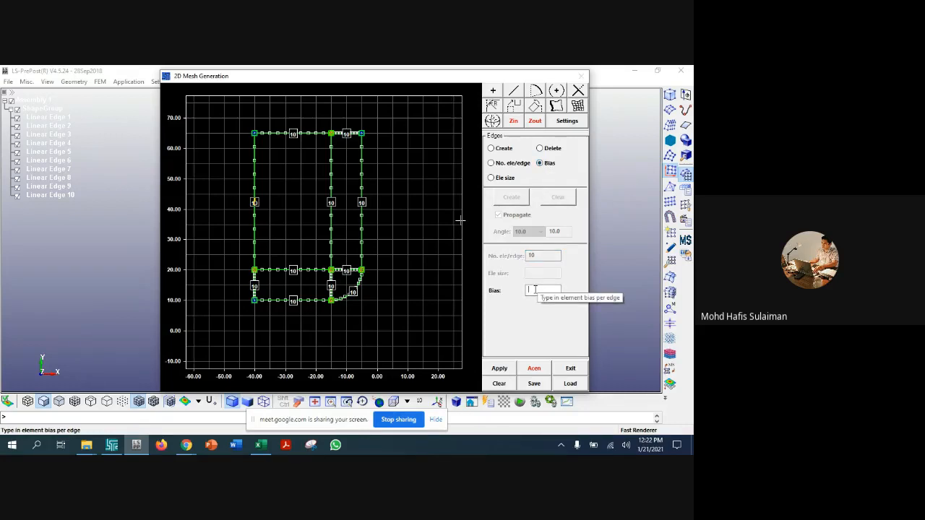
text(5)
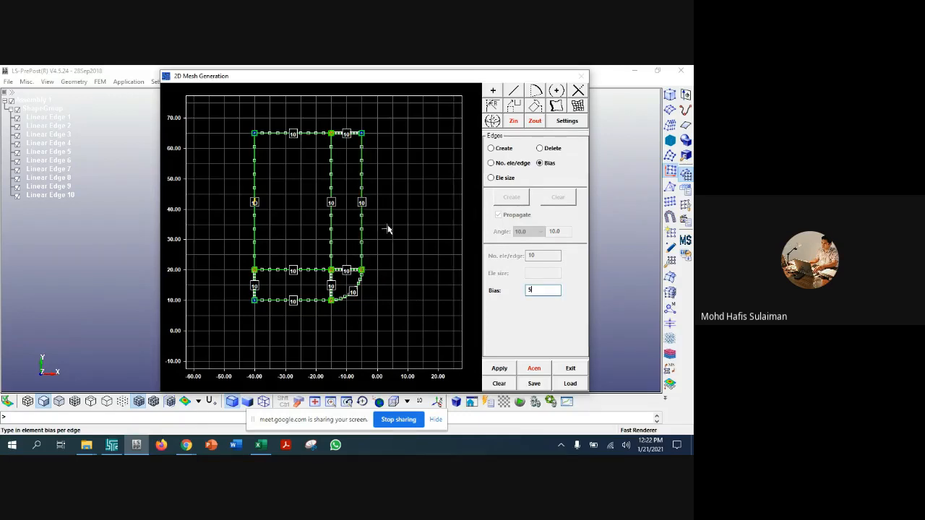
click(362, 255)
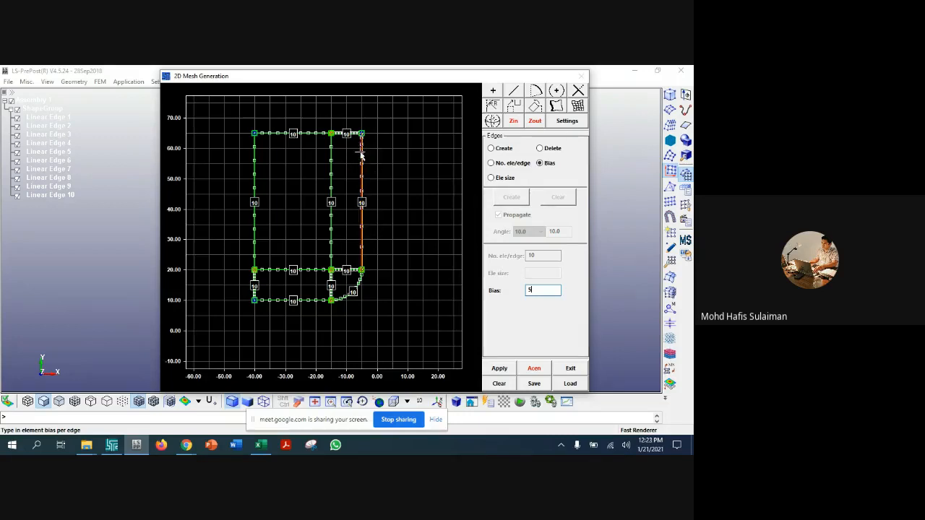
click(361, 254)
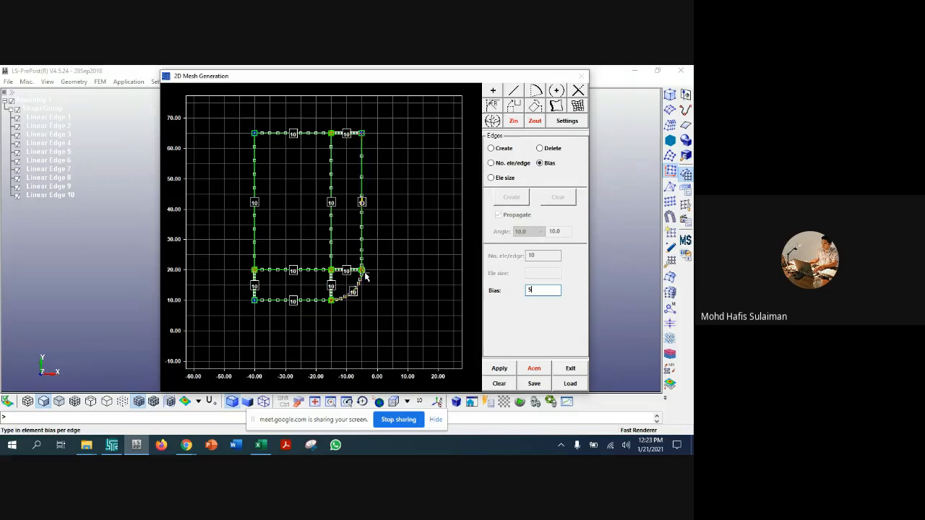
click(331, 258)
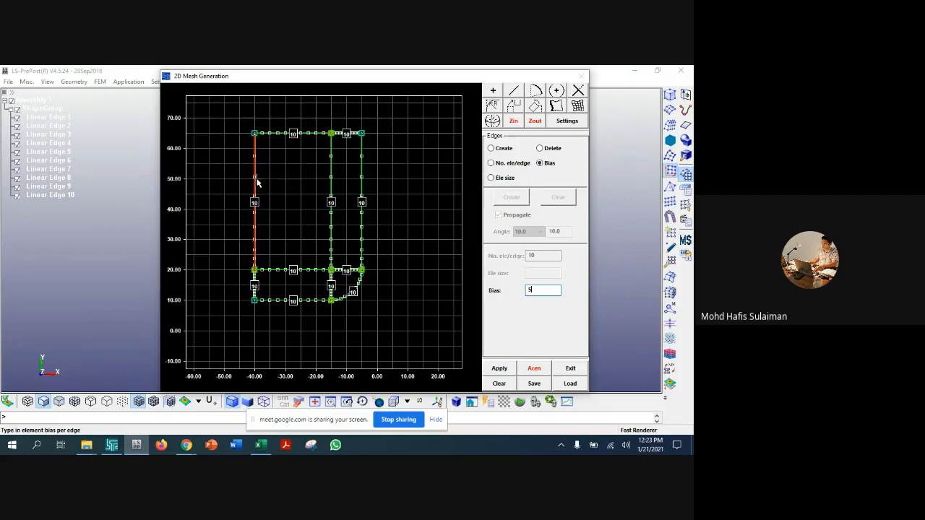
click(273, 137)
click(268, 301)
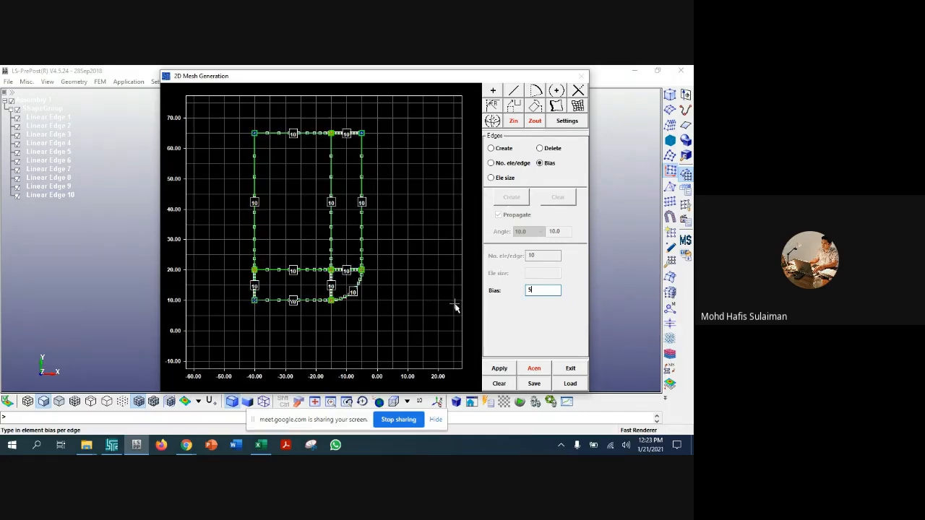
Step: Create and accept a structured four-edge quad mesh on the tall narrow block between x -15 and -5
click(578, 106)
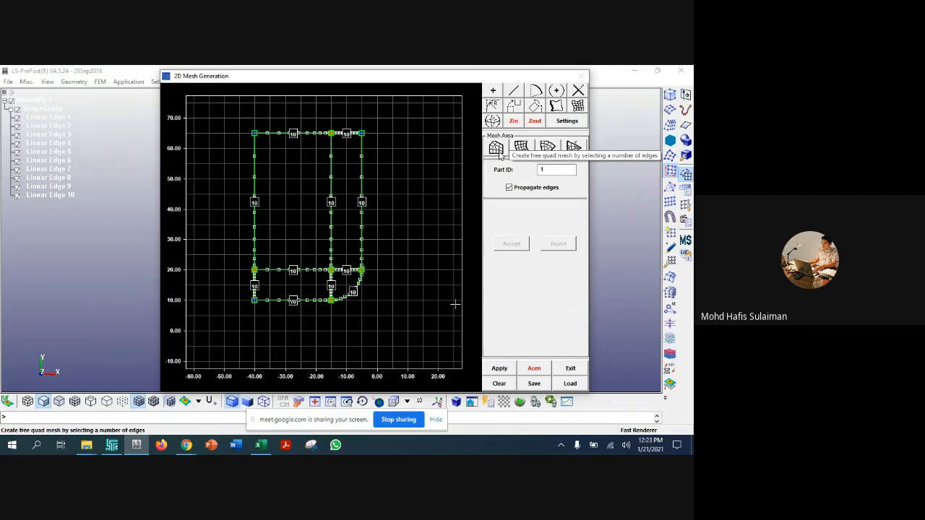
click(549, 153)
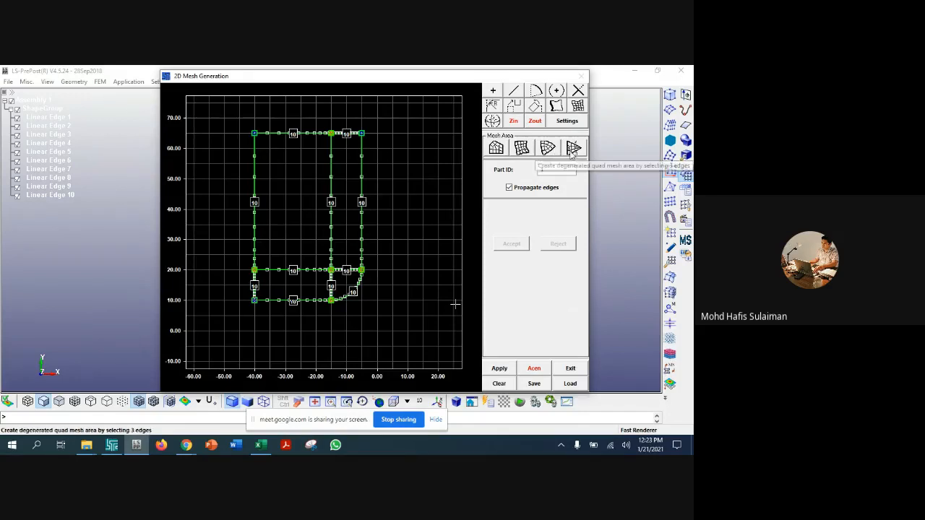
click(521, 150)
click(334, 228)
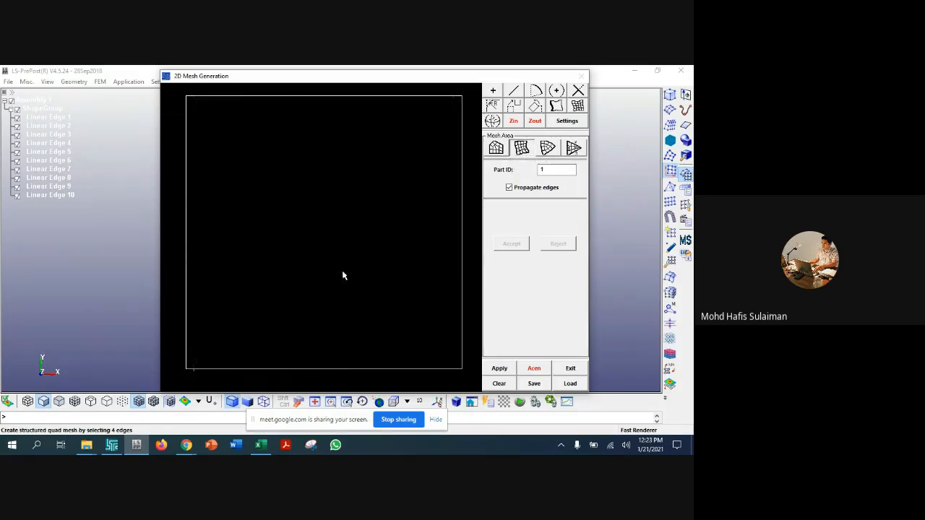
click(364, 246)
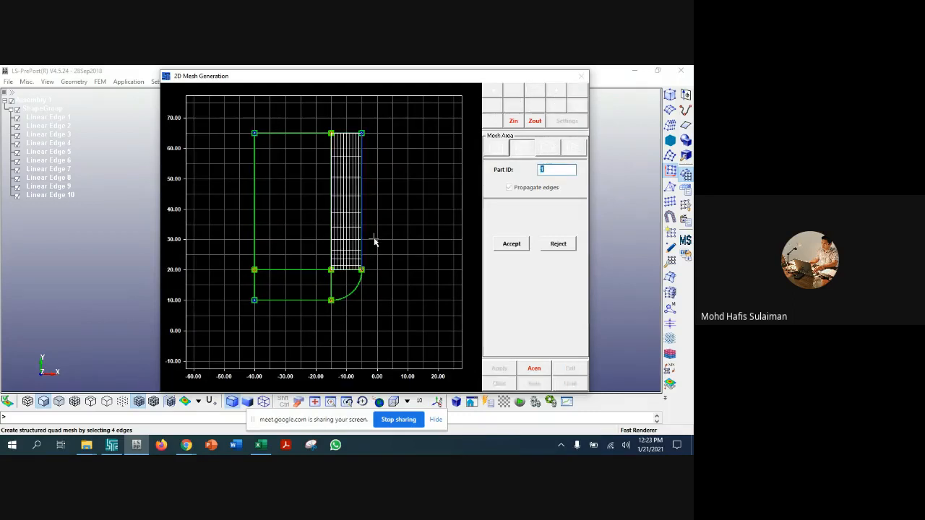
click(515, 244)
Step: Create and accept a structured quad mesh on the large upper block between x -40 and -15
click(301, 136)
click(295, 270)
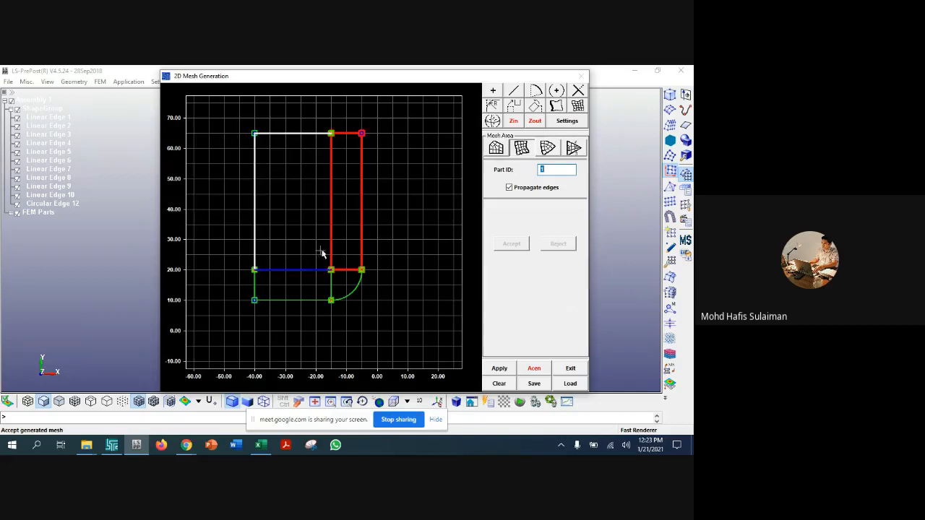
click(330, 245)
click(510, 248)
Step: Create and accept a structured quad mesh on the lower rectangular block between y 10 and 20
click(275, 299)
click(254, 294)
click(285, 270)
click(330, 288)
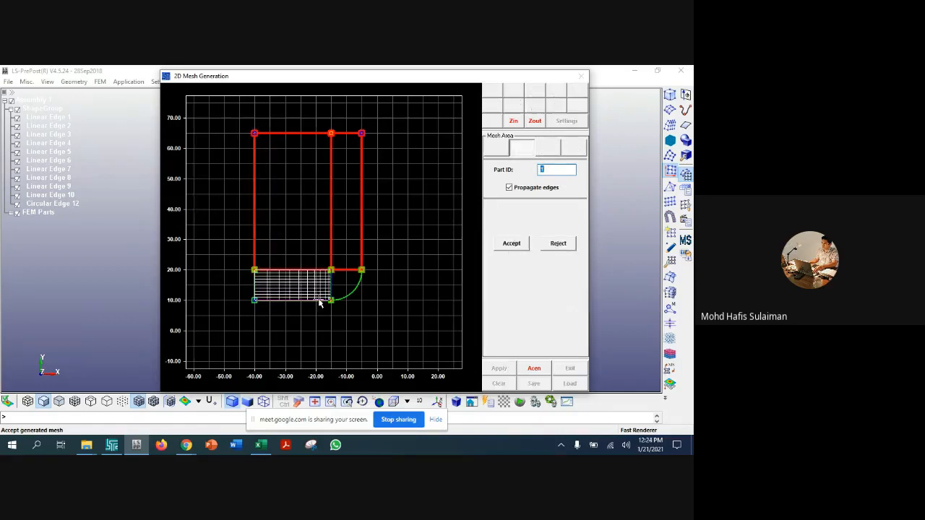
click(511, 244)
Step: Create and accept a free quad mesh in the corner bounded by the arc and its two straight edges
click(344, 303)
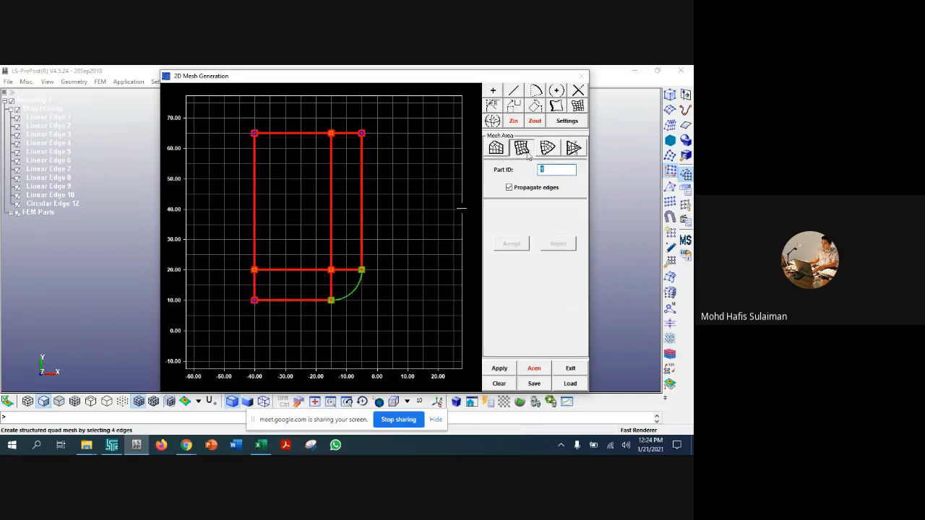
click(331, 290)
click(501, 145)
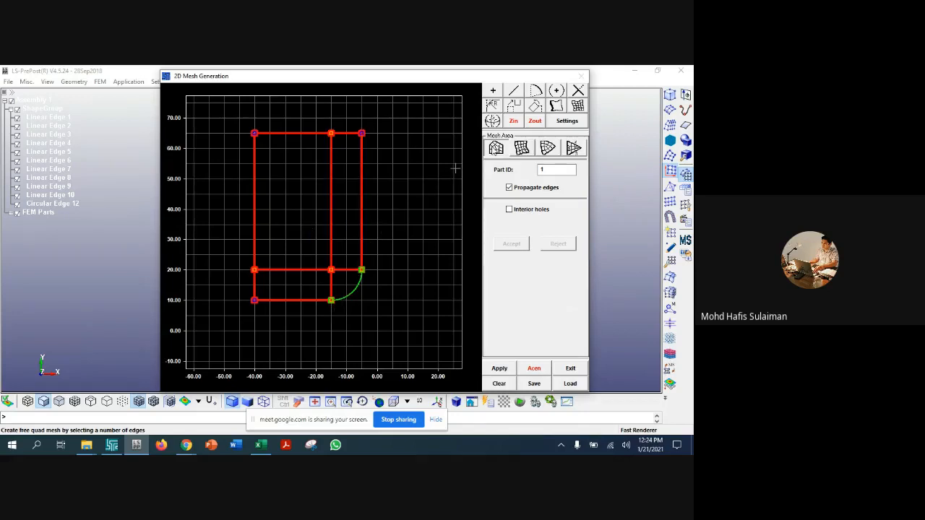
click(341, 271)
click(331, 284)
click(344, 295)
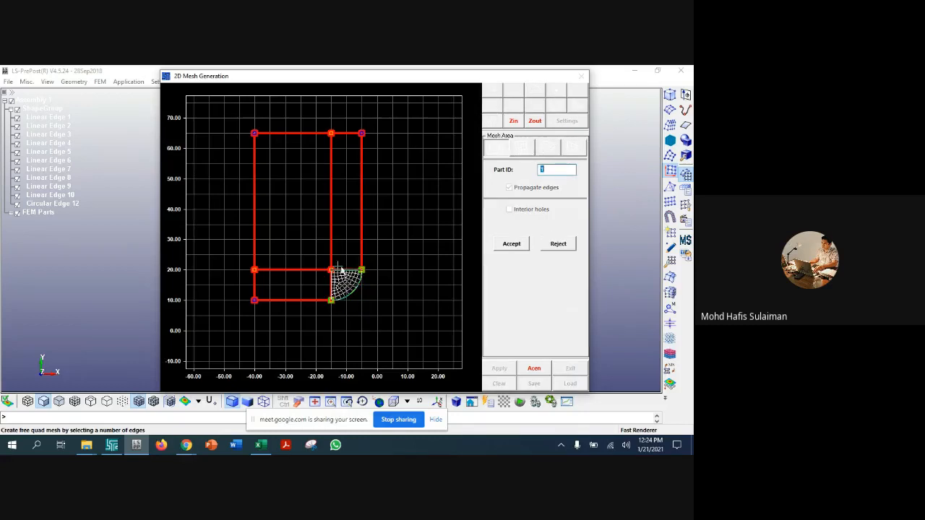
click(511, 244)
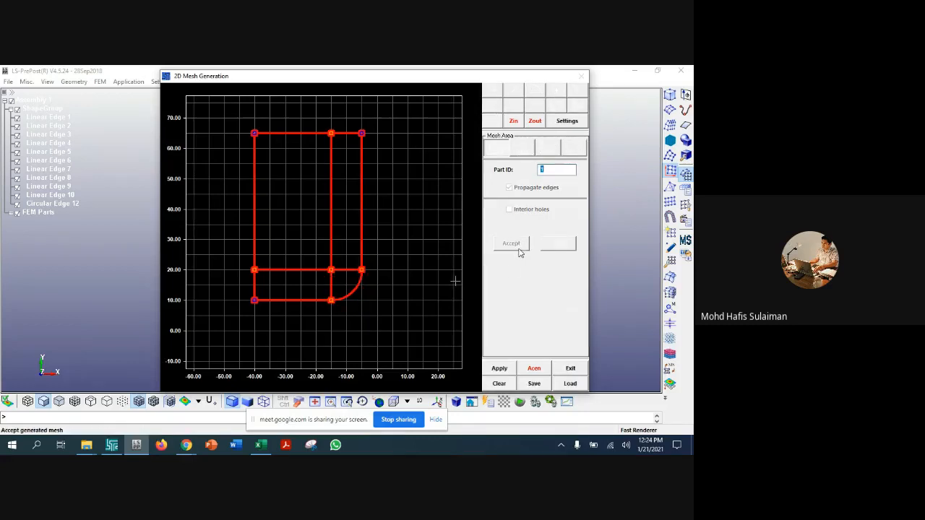
Step: Apply the meshed profile to the model and exit the 2D mesh sketchboard
click(501, 369)
click(570, 368)
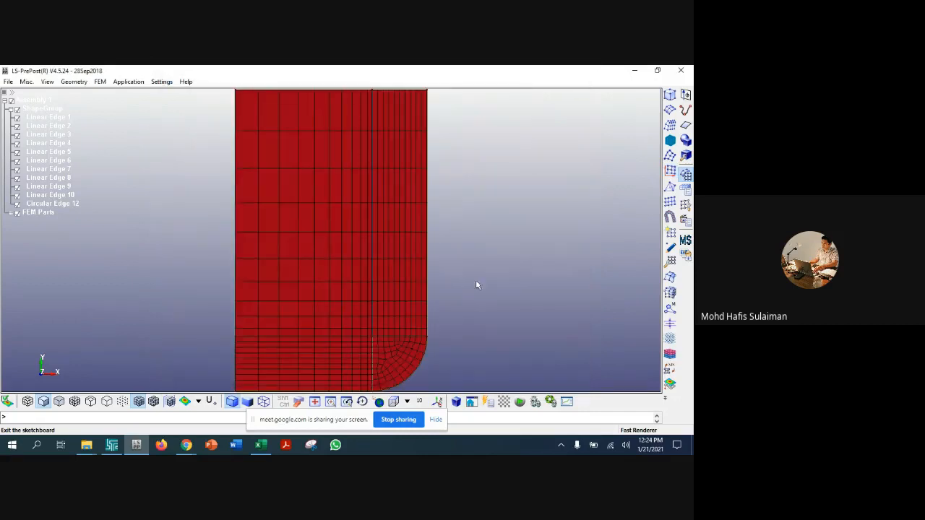
scroll(456, 322, down, 5)
scroll(444, 348, up, 2)
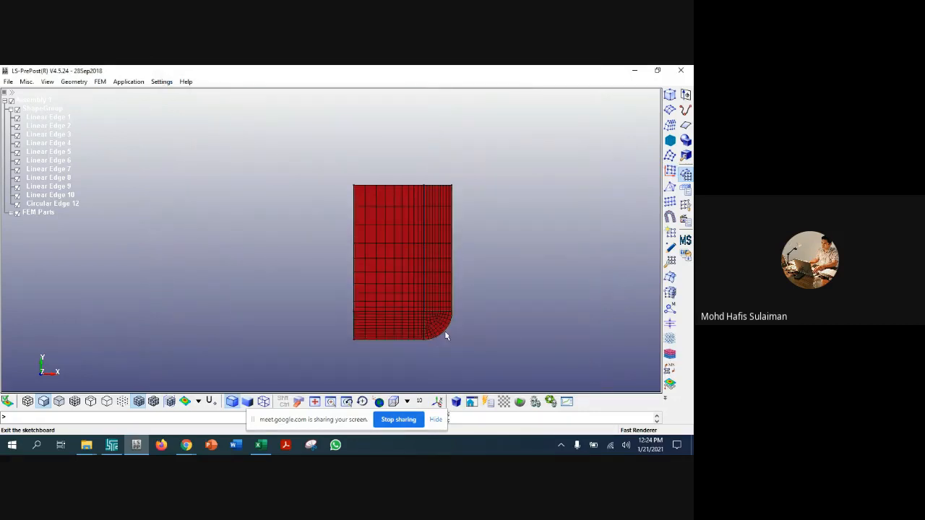
scroll(531, 298, up, 2)
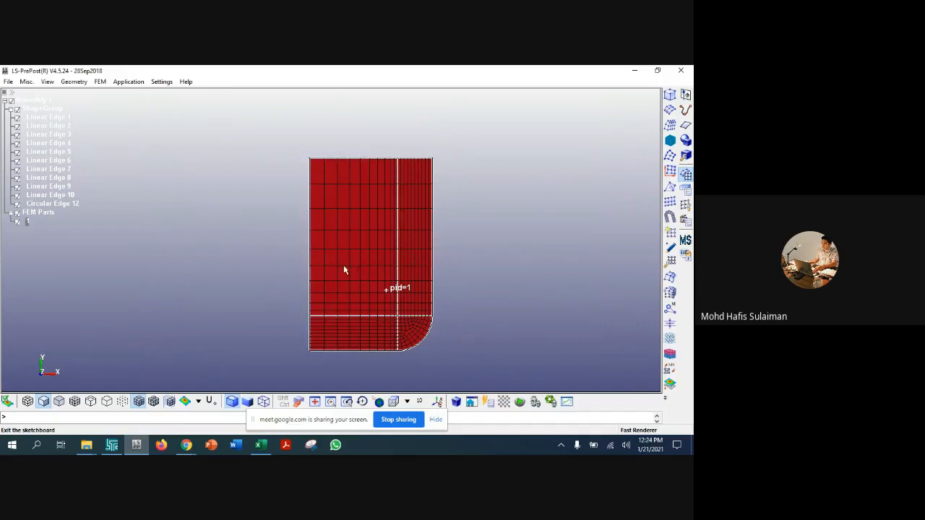
Step: Collapse the ShapeGroup list and examine the mesh along the vertical seam between the two upper blocks
click(12, 109)
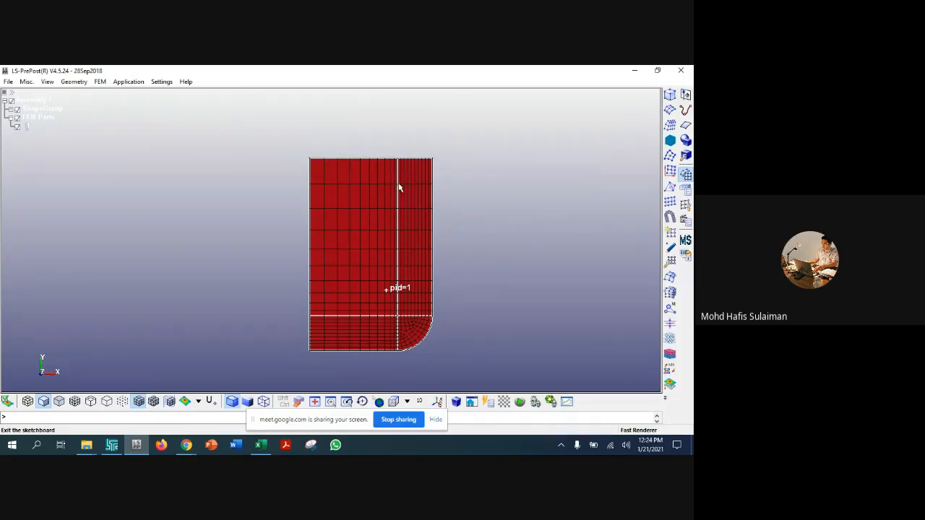
scroll(398, 188, up, 5)
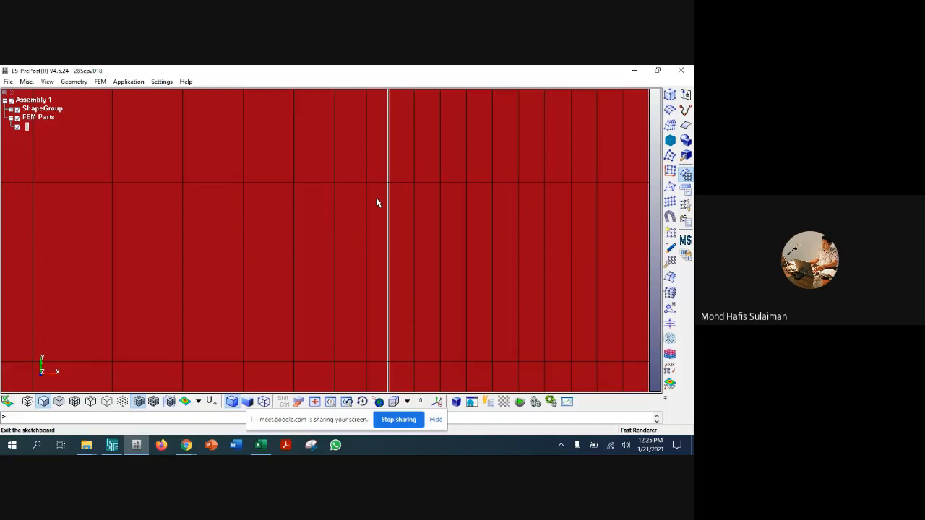
scroll(376, 203, up, 2)
scroll(376, 202, down, 4)
scroll(379, 200, up, 4)
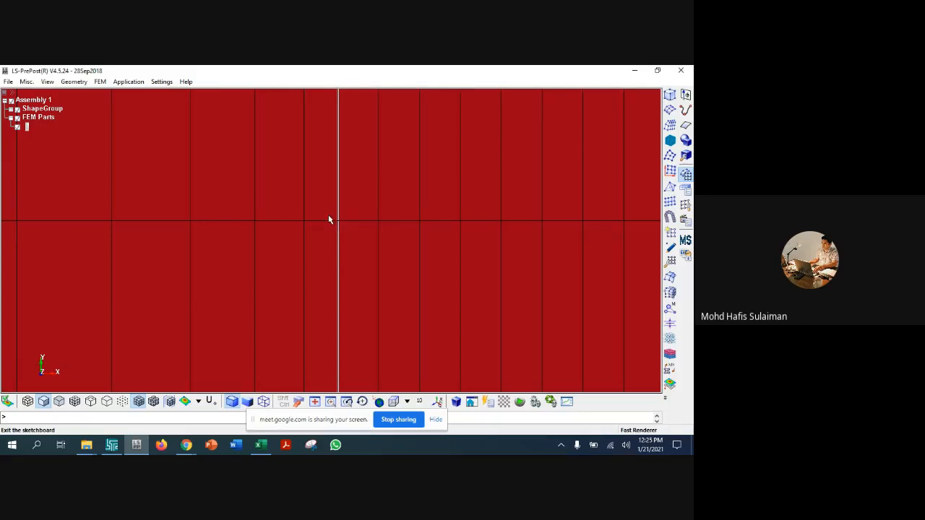
scroll(330, 220, up, 3)
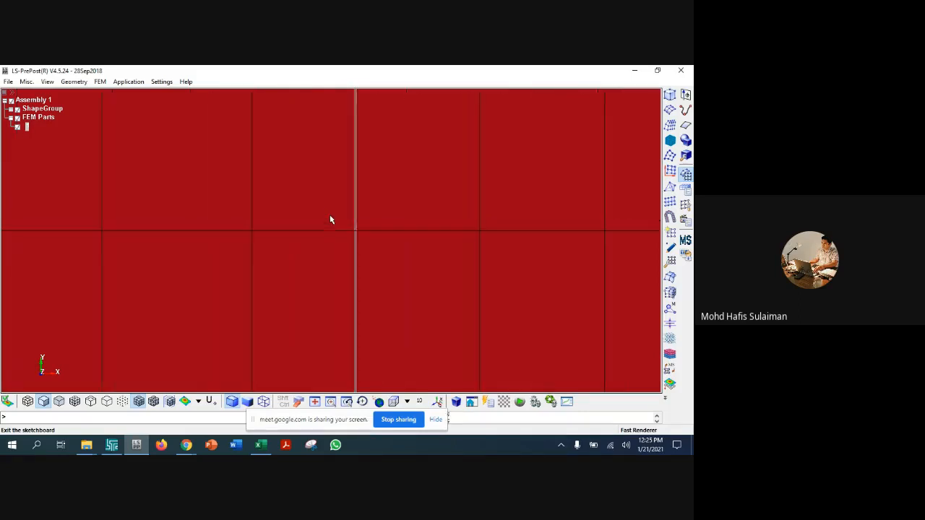
scroll(330, 220, down, 5)
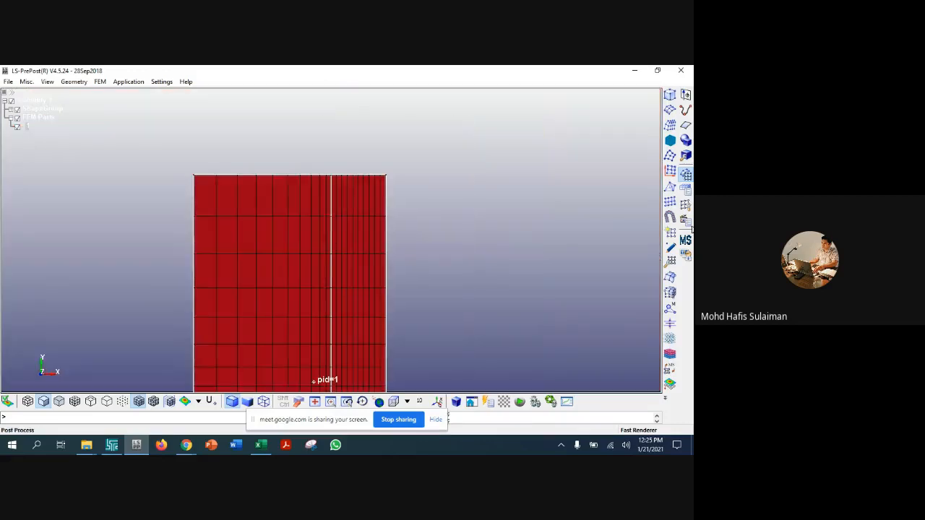
Step: Display the duplicate nodes of mesh part 1 with the Duplicate Nodes tool
click(686, 208)
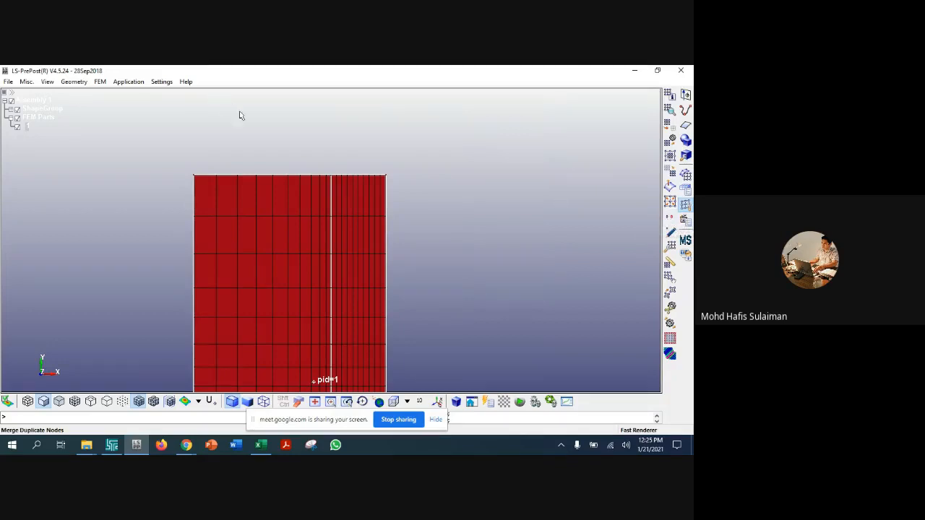
scroll(377, 147, up, 2)
scroll(378, 148, down, 4)
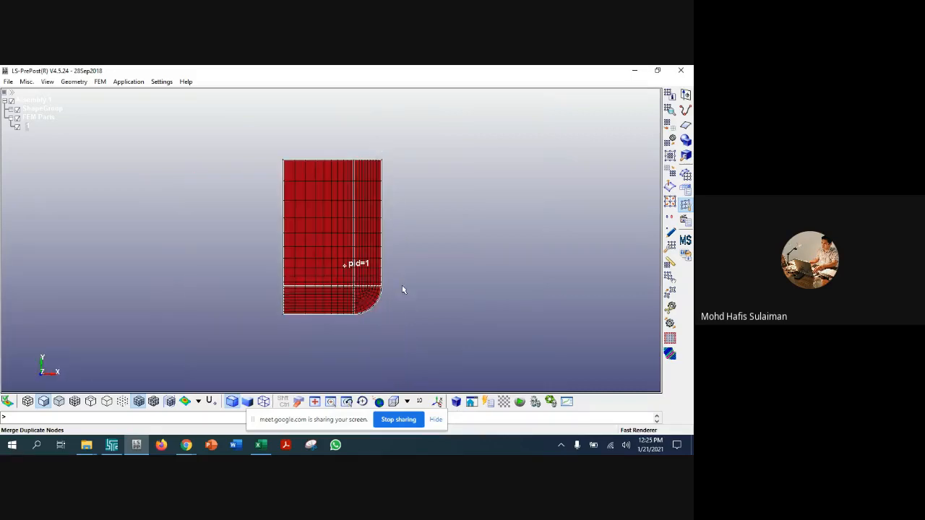
scroll(404, 290, up, 1)
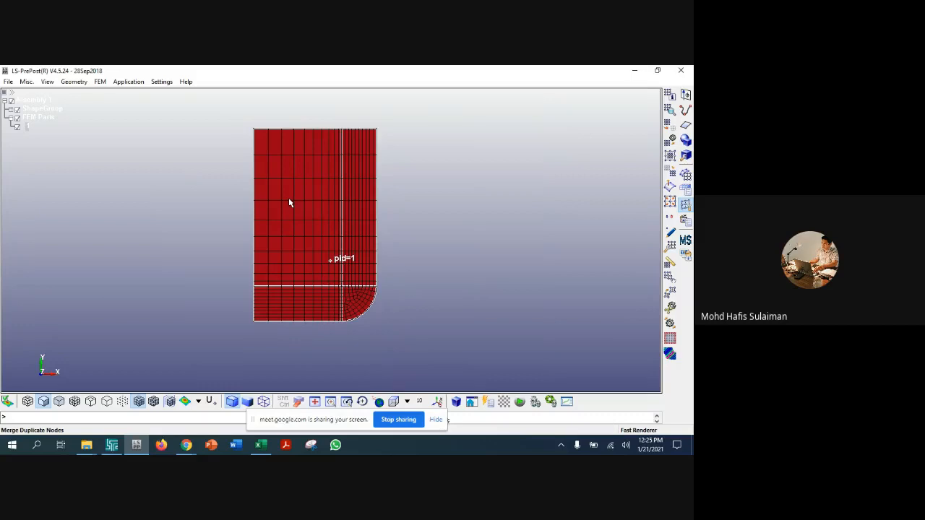
click(18, 127)
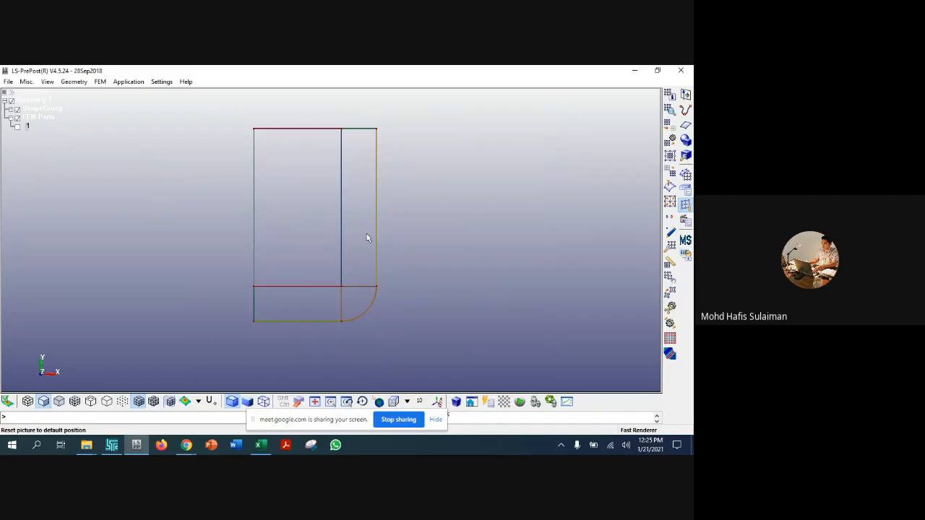
click(17, 127)
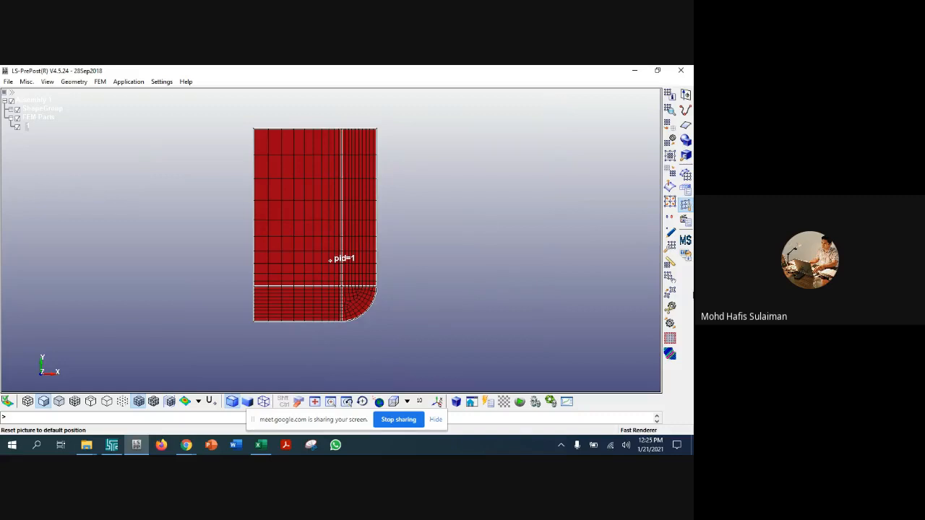
click(669, 221)
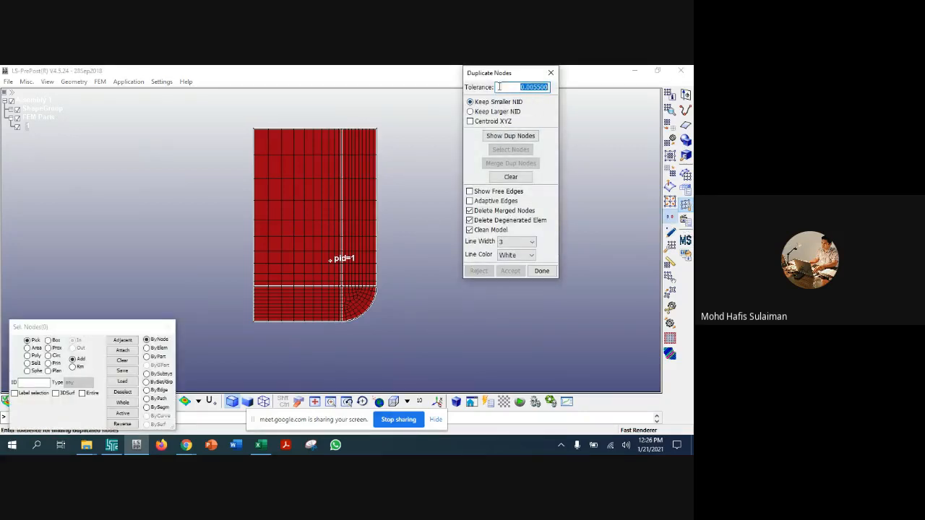
click(510, 136)
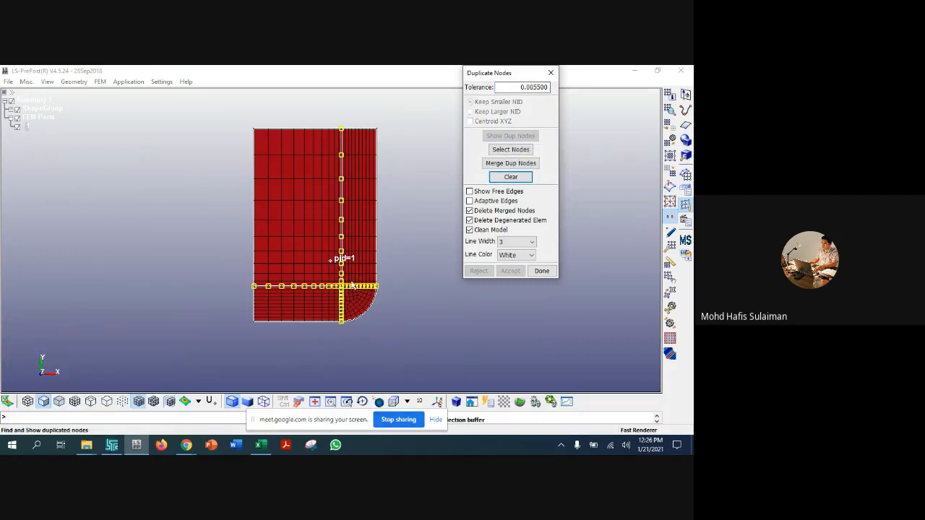
Step: Inspect and merge the marked duplicate nodes along the block seams, accept the merge and recheck for duplicates
scroll(351, 264, up, 5)
scroll(300, 370, up, 9)
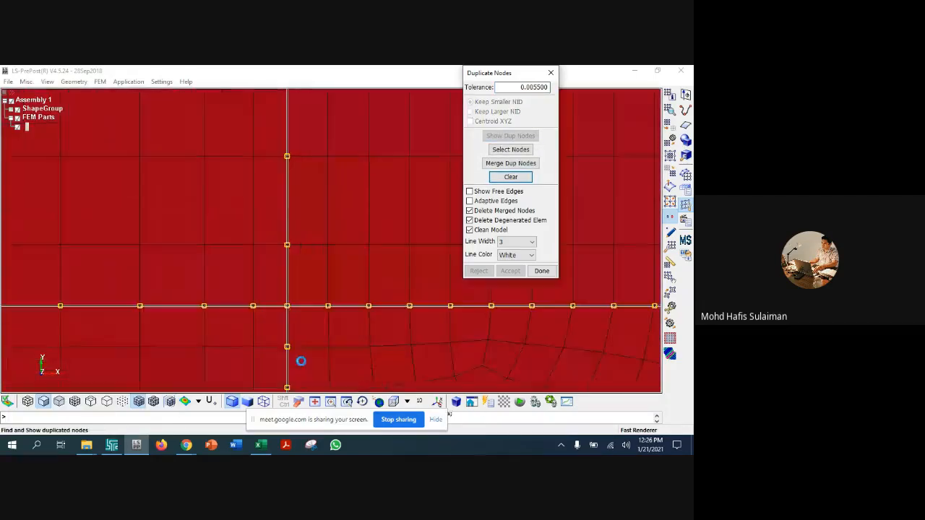
scroll(319, 324, down, 3)
scroll(307, 312, down, 1)
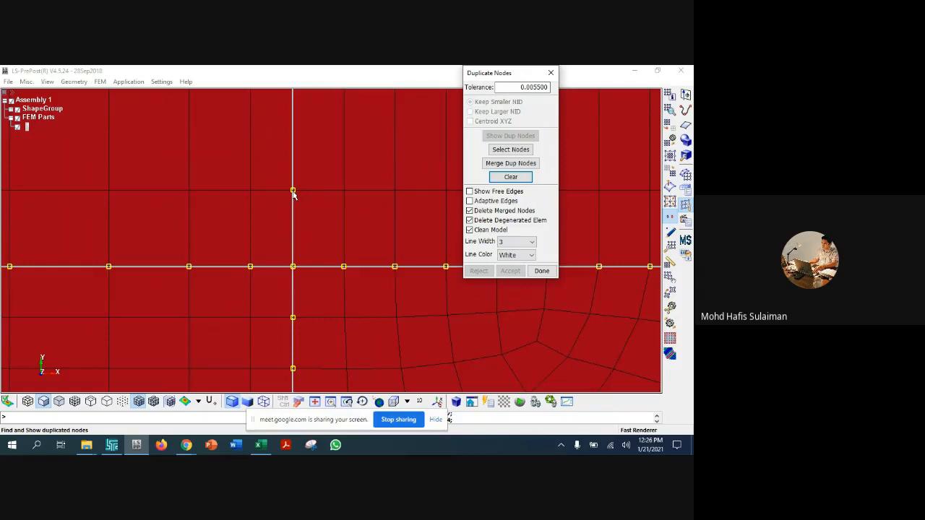
scroll(293, 192, up, 2)
scroll(293, 191, down, 5)
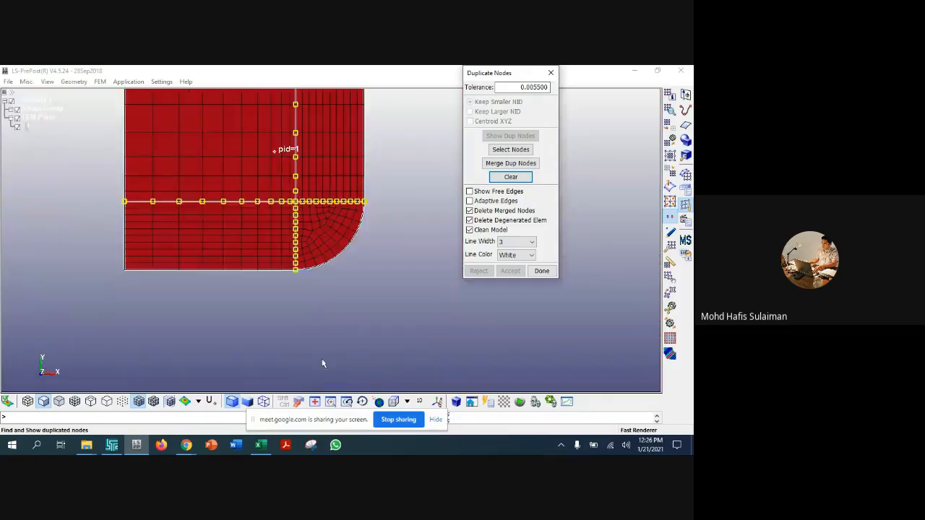
scroll(353, 270, down, 3)
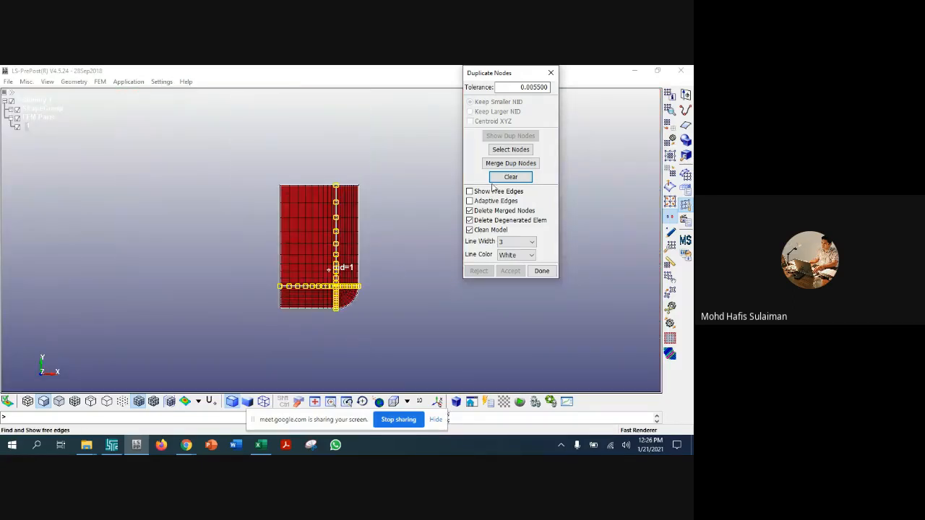
click(506, 163)
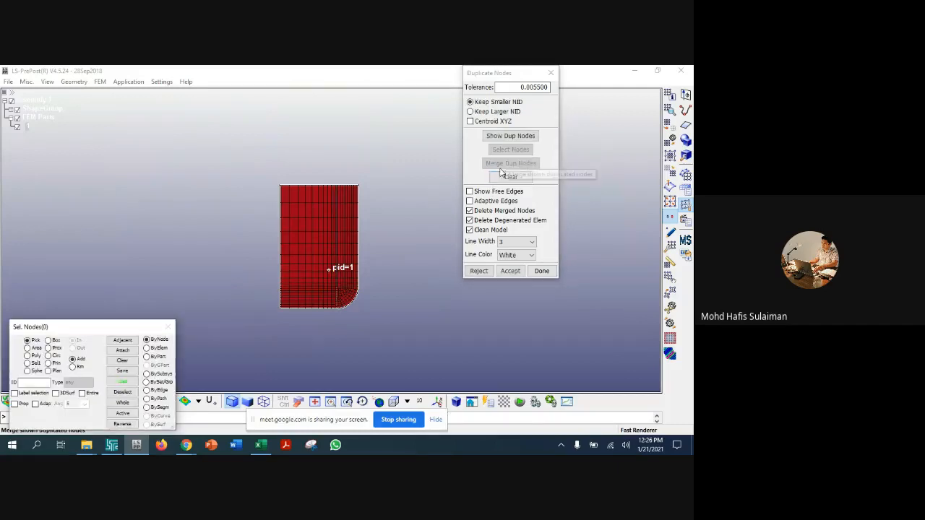
click(509, 272)
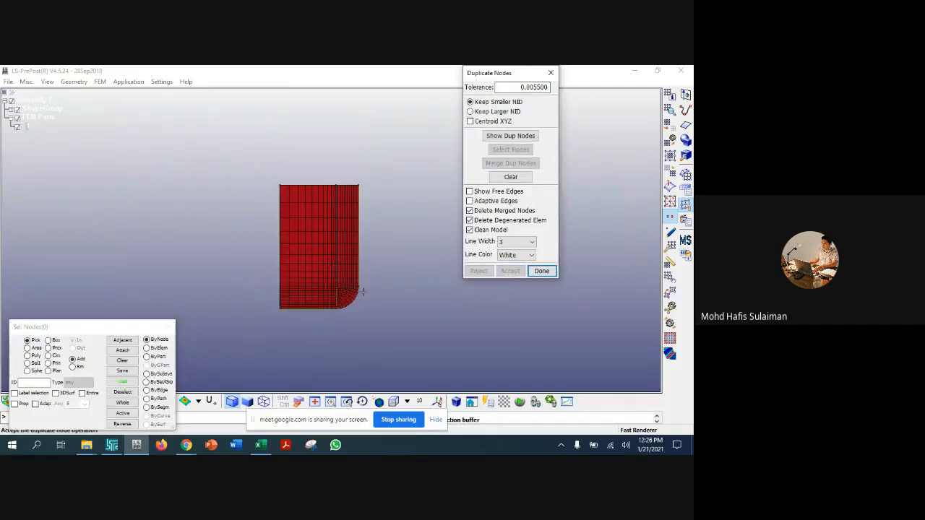
click(510, 136)
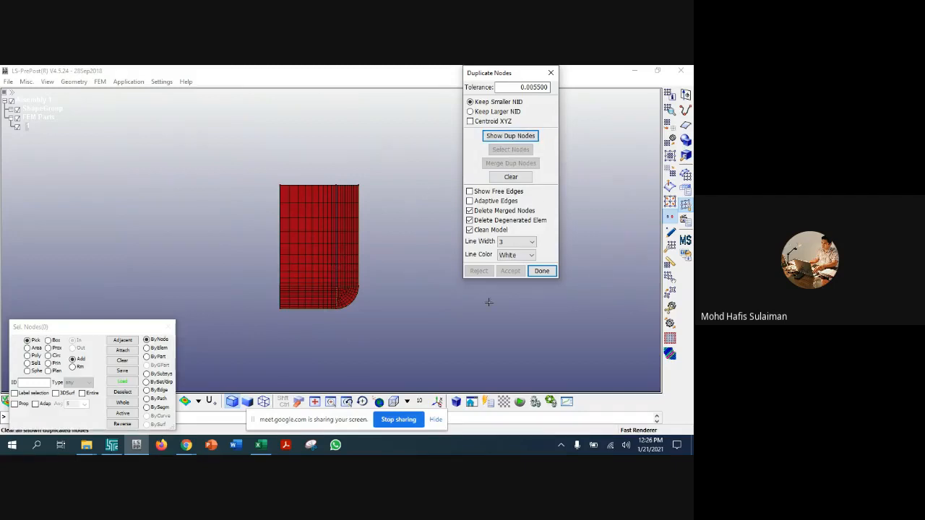
click(541, 271)
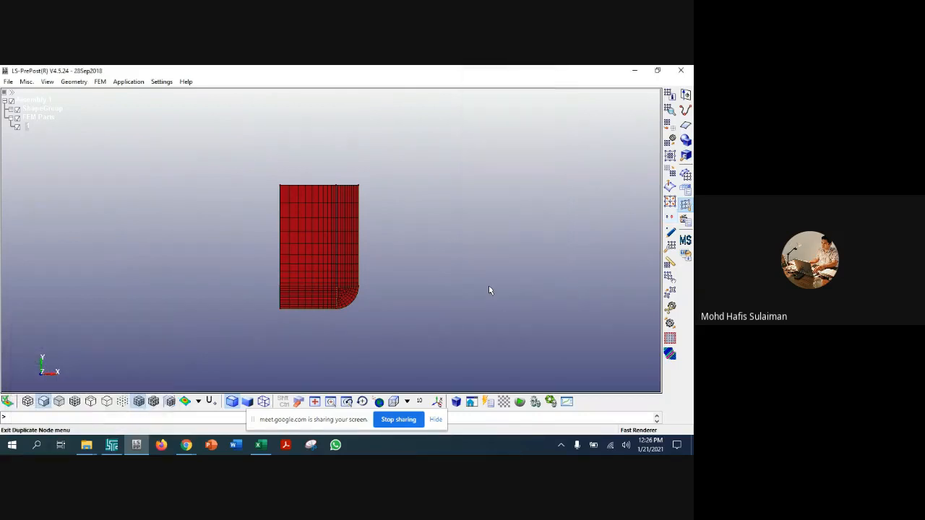
Step: Toggle the visibility of mesh part 1 off and on, and reopen the 2D Mesher
click(17, 128)
click(17, 128)
click(687, 204)
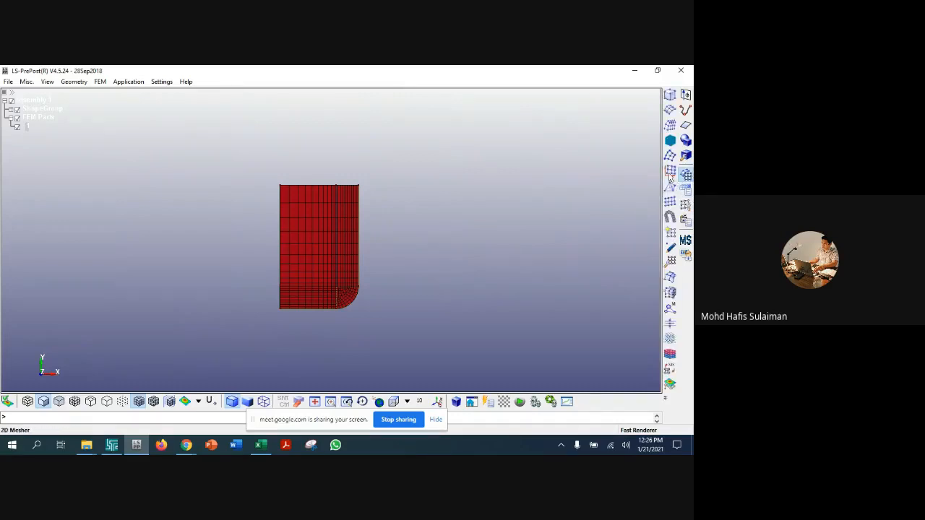
click(670, 173)
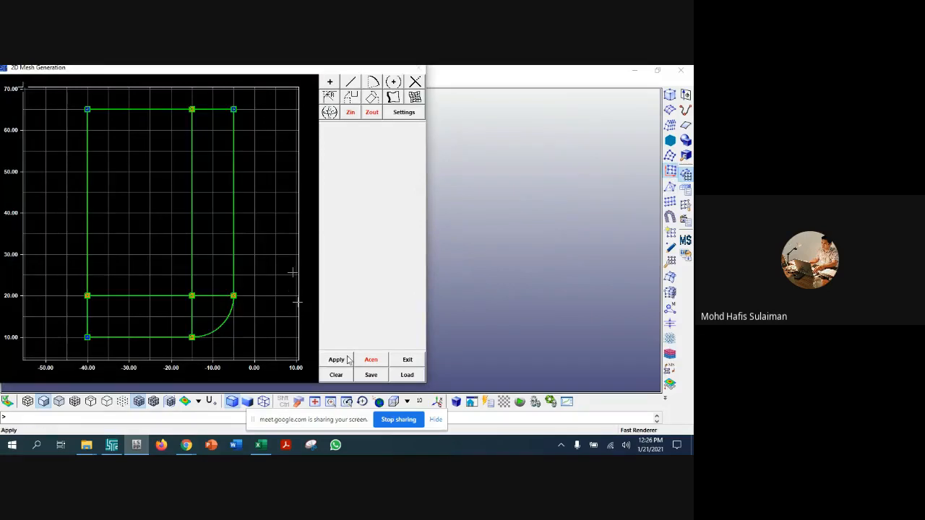
Step: Delete all sketchboard entities and create points at x -45, -20, -10 and -5 along y 65
click(336, 375)
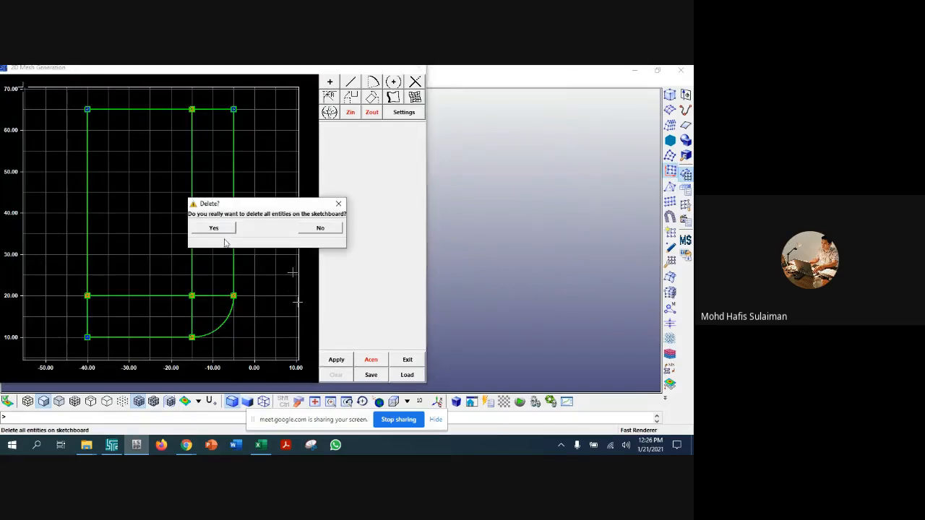
click(205, 228)
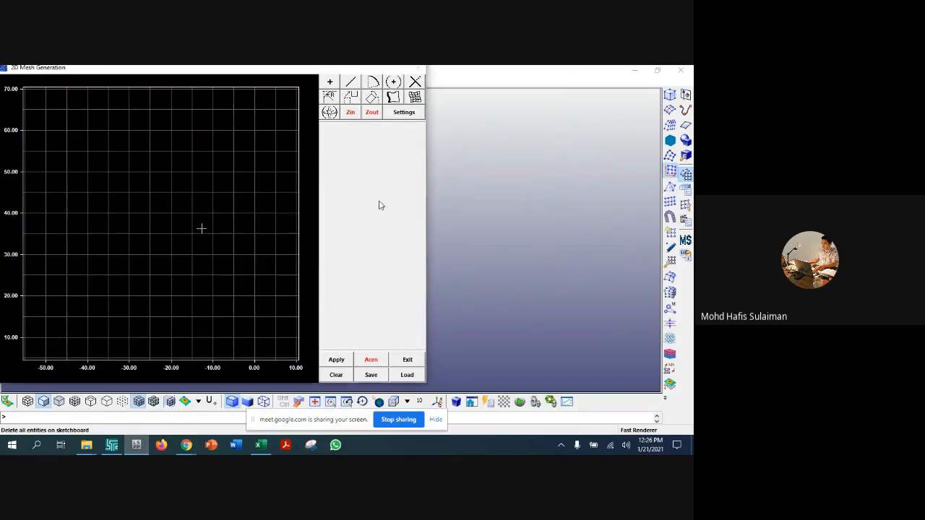
click(329, 84)
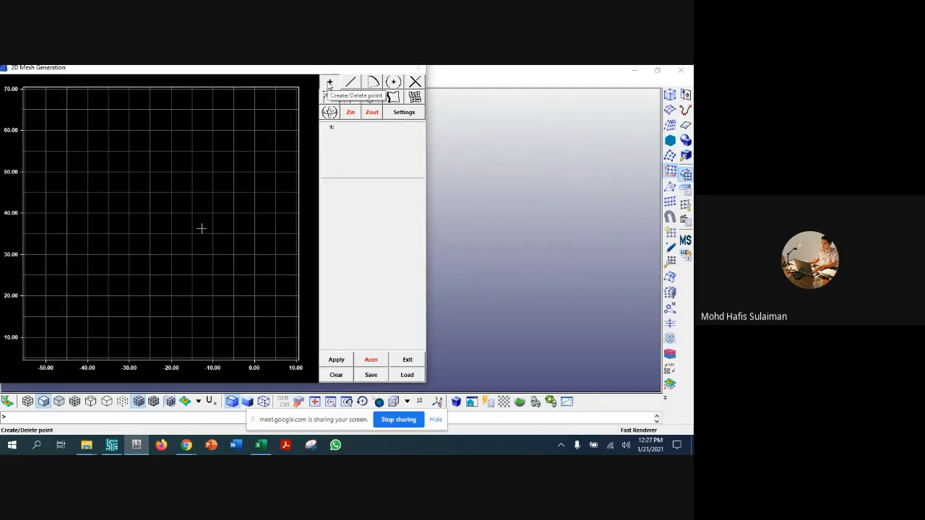
click(66, 110)
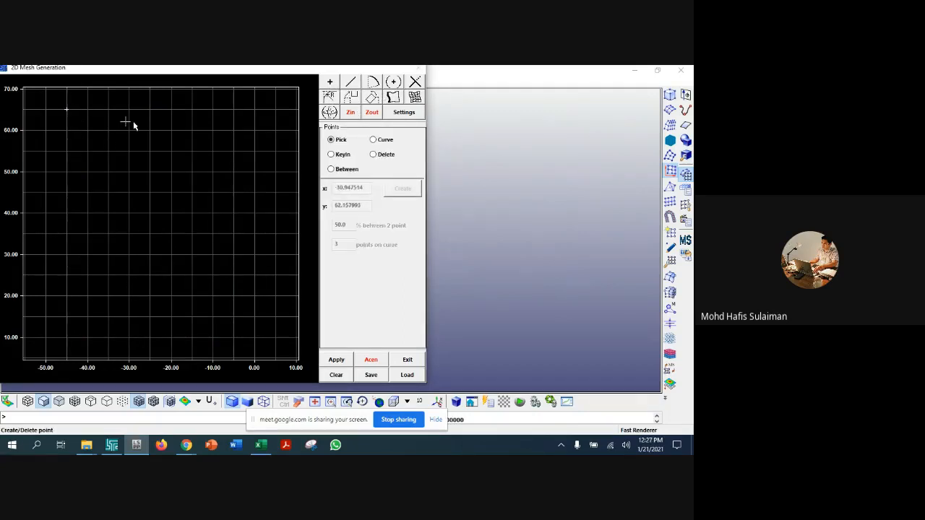
click(214, 109)
click(171, 110)
click(234, 110)
Step: Create points at x -5, -10 and -20 on y 30, and at x -20 and -45 on both y 20 and y 15
click(233, 254)
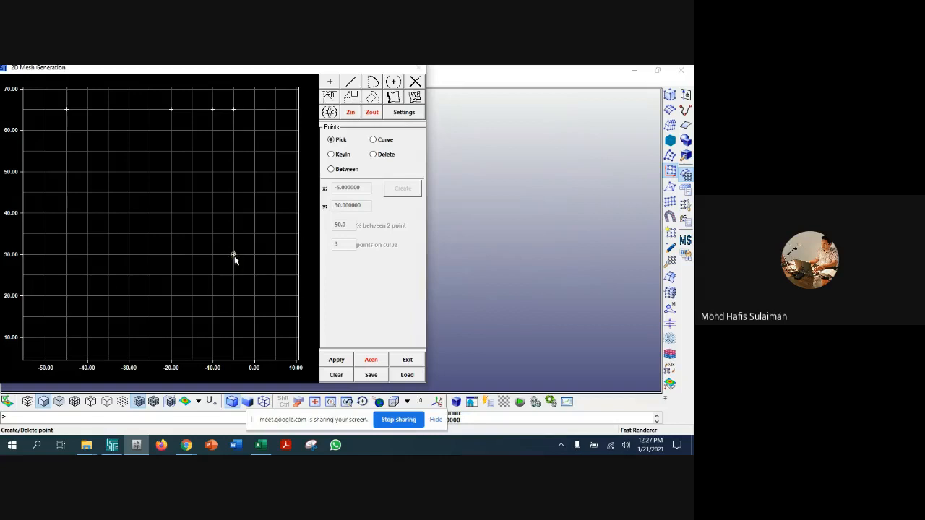
click(213, 255)
click(171, 255)
click(171, 296)
click(172, 317)
click(66, 317)
click(66, 296)
click(212, 299)
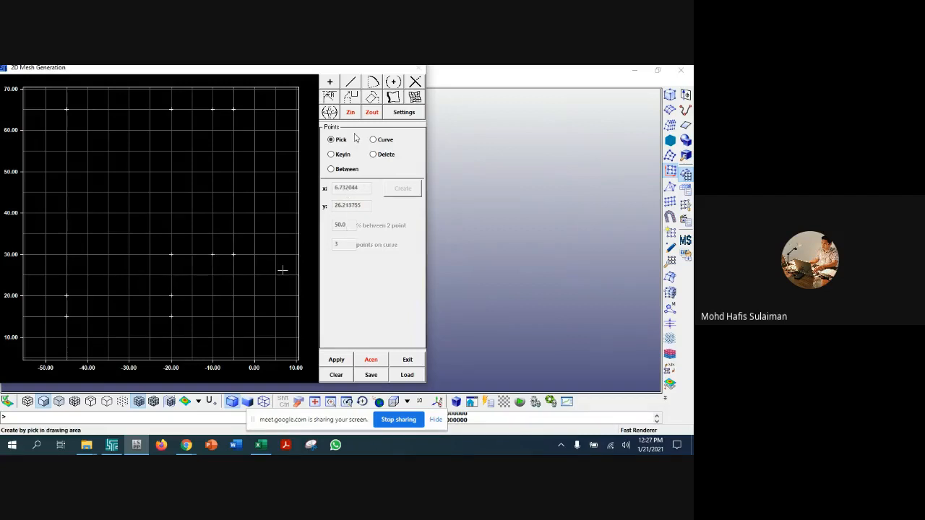
Step: Delete the points at (-10, 65), (-10, 30), (-20, 20) and (-45, 20)
click(333, 83)
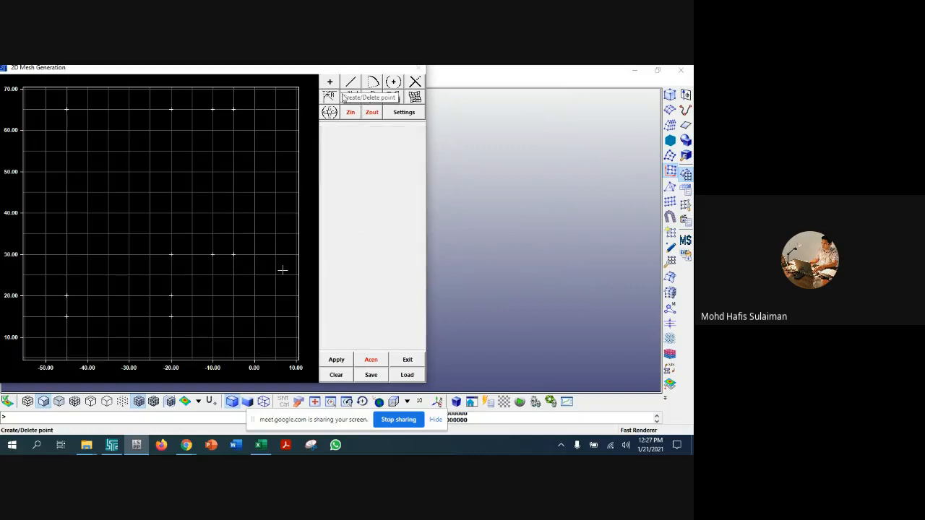
click(373, 154)
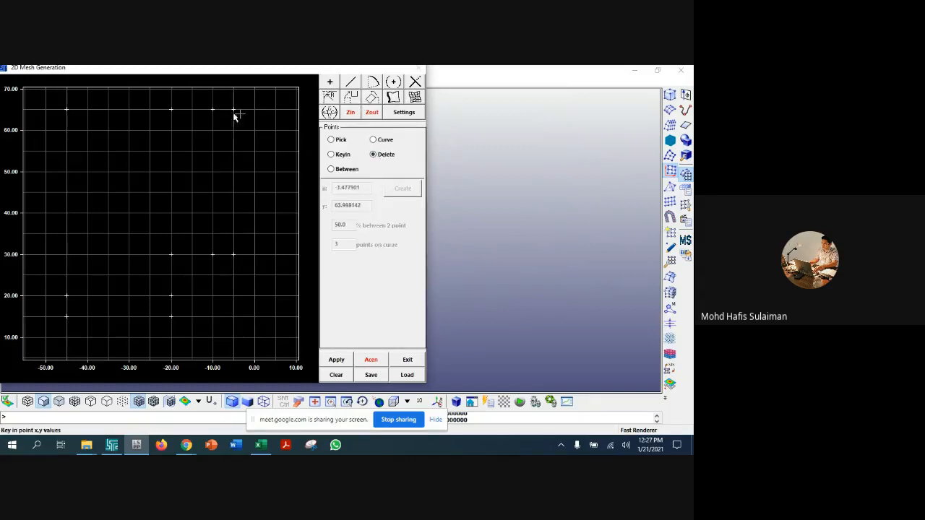
click(213, 254)
click(172, 296)
click(68, 297)
Step: Create points at x -45 and -15 on y 30, at x -45, -20 and -15 on y 25, and at (-15, 65)
click(331, 139)
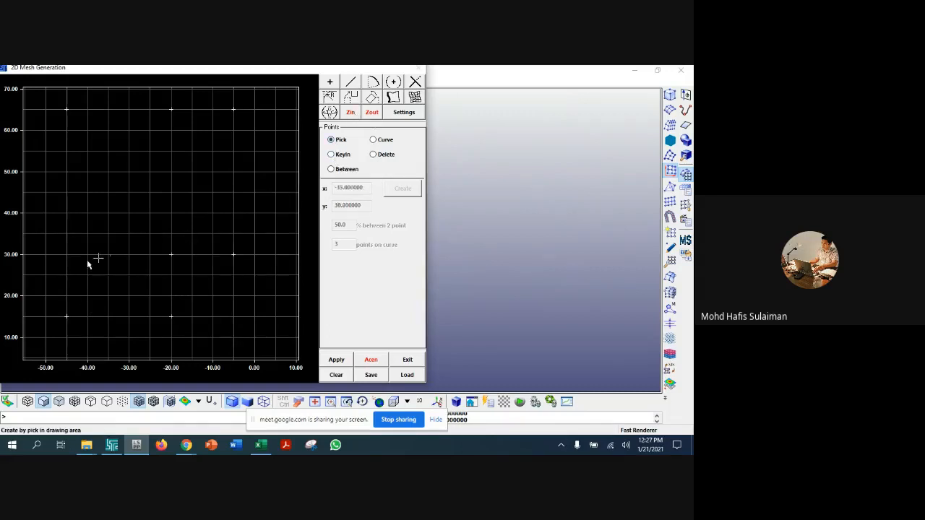
click(66, 274)
click(171, 274)
click(191, 274)
click(192, 109)
Step: Draw the four lines of the rectangle through (-45, 65), (-20, 65), (-20, 30) and (-45, 30)
click(351, 82)
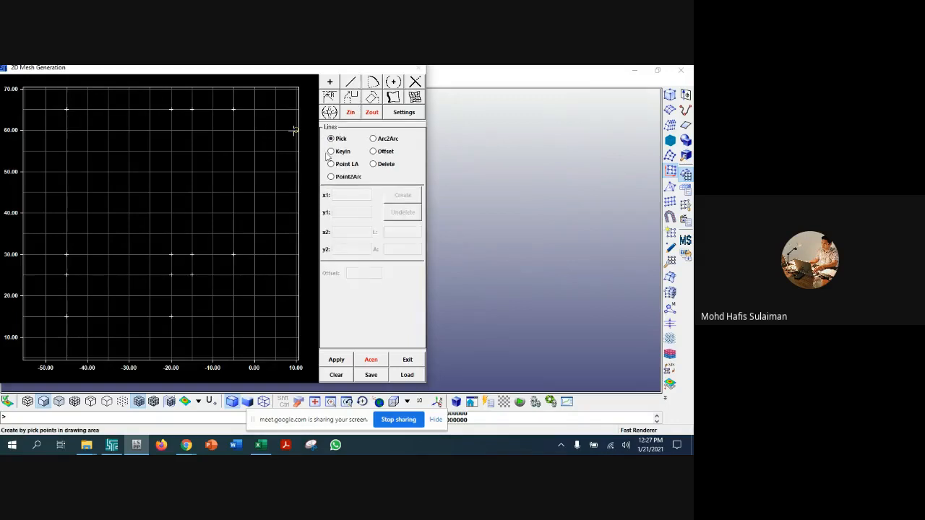
click(66, 109)
click(172, 109)
click(171, 255)
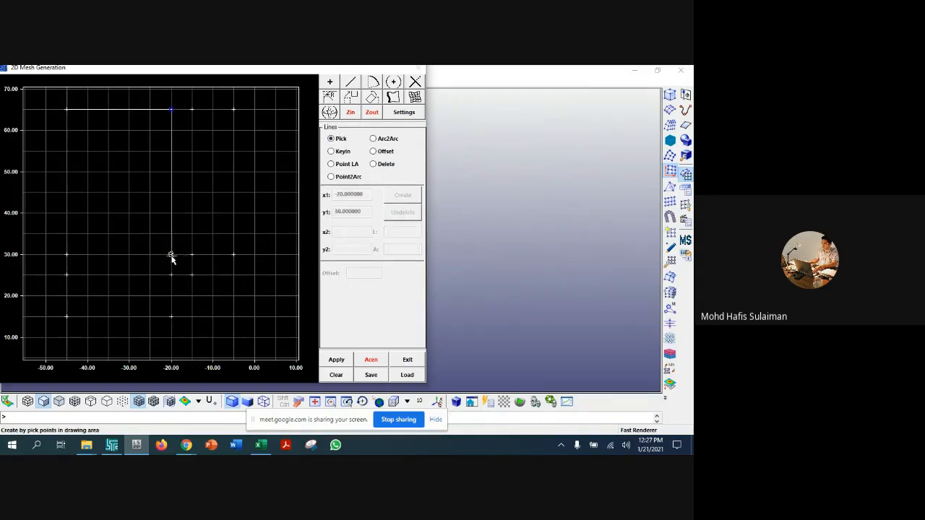
click(66, 255)
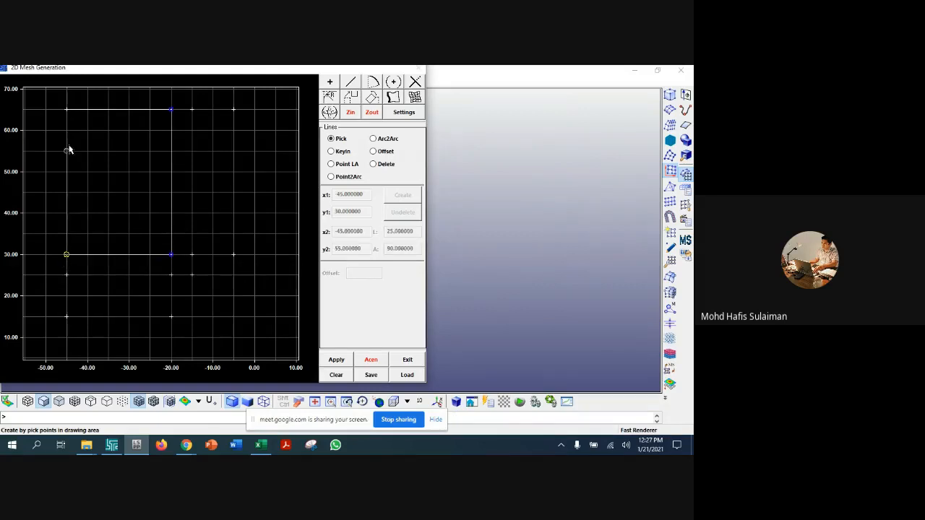
click(66, 109)
Step: Draw connected lines from (-20, 65) through (-15, 65) and (-5, 65) to (-5, 30)
click(172, 109)
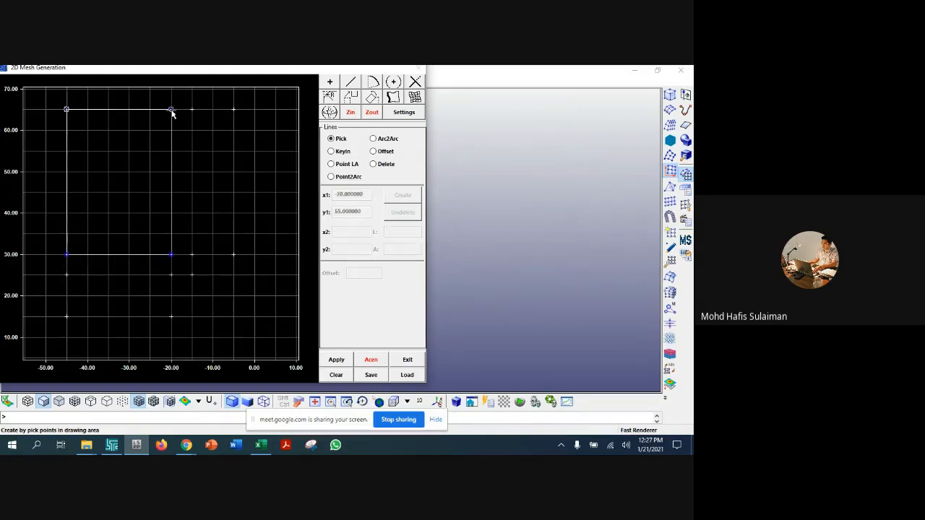
click(192, 109)
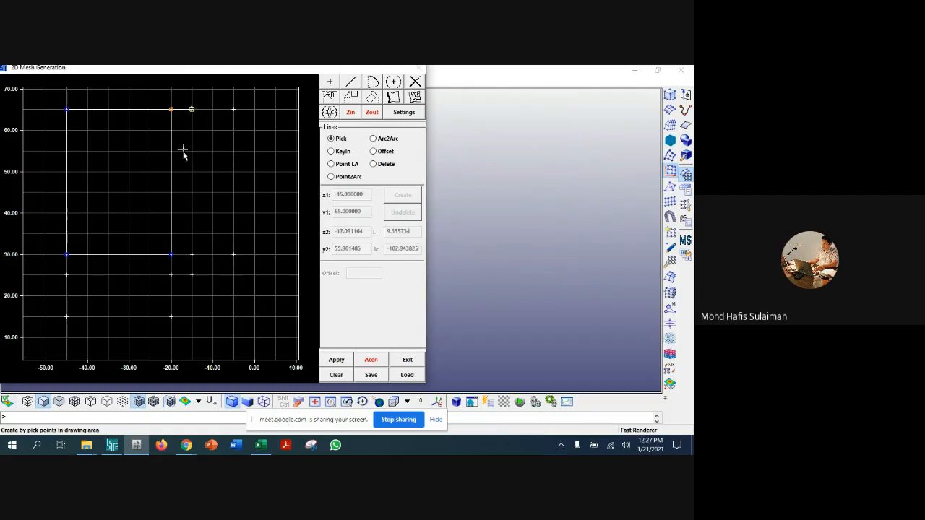
click(233, 109)
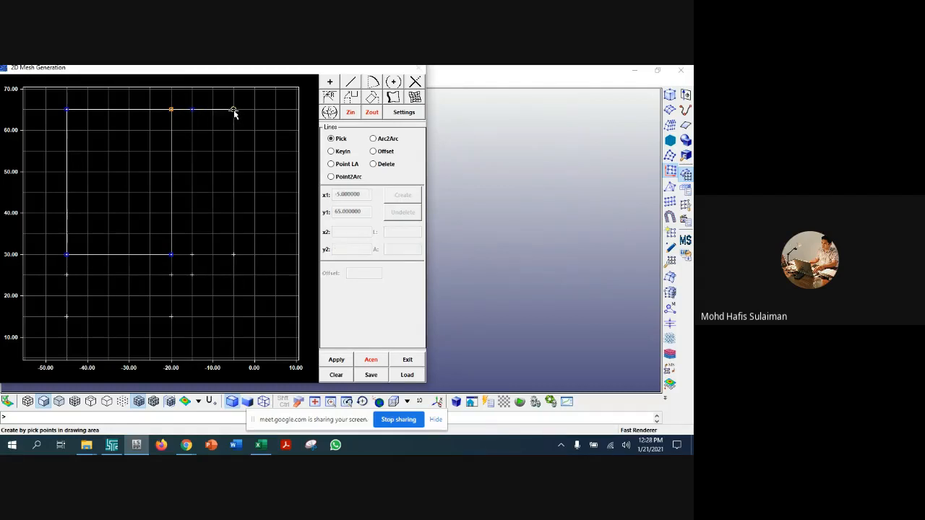
click(233, 256)
Step: Draw connected lines from (-45, 30) through (-45, 25) and (-45, 15) to (-20, 15)
click(66, 255)
click(66, 275)
click(67, 316)
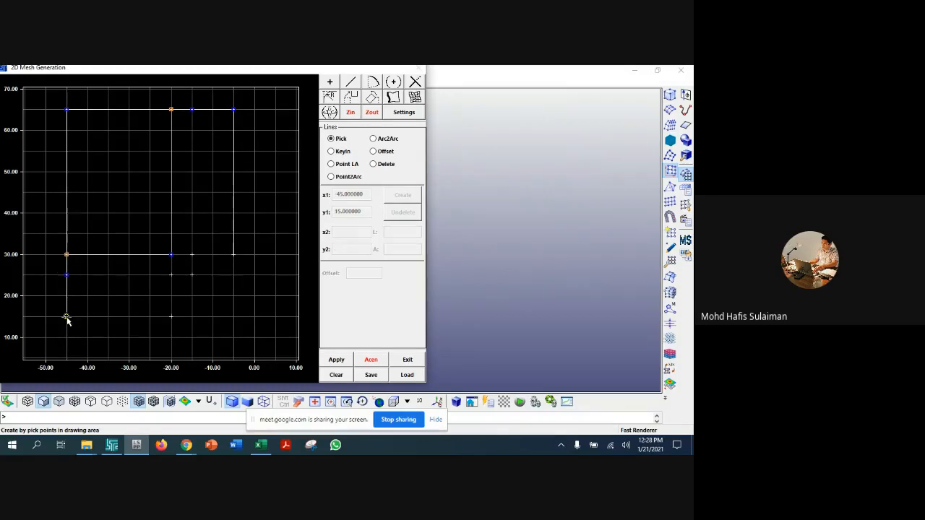
click(171, 316)
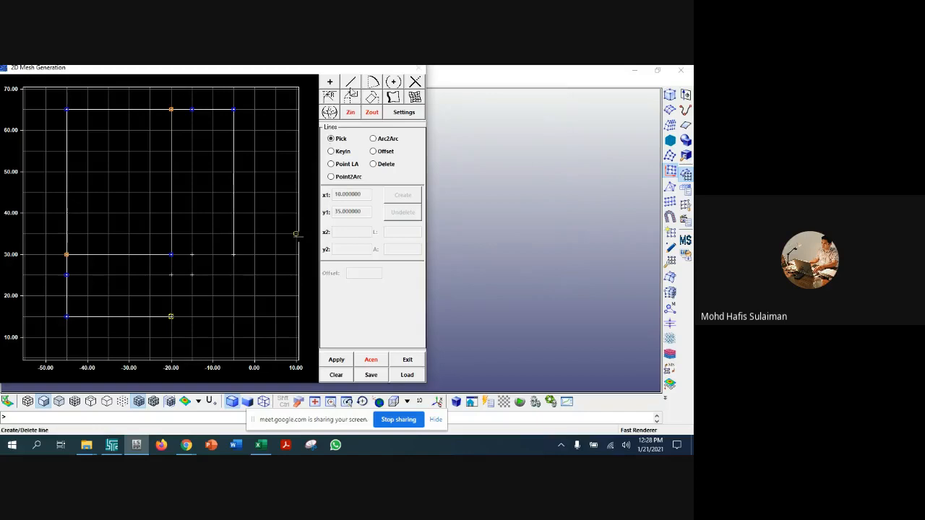
click(372, 83)
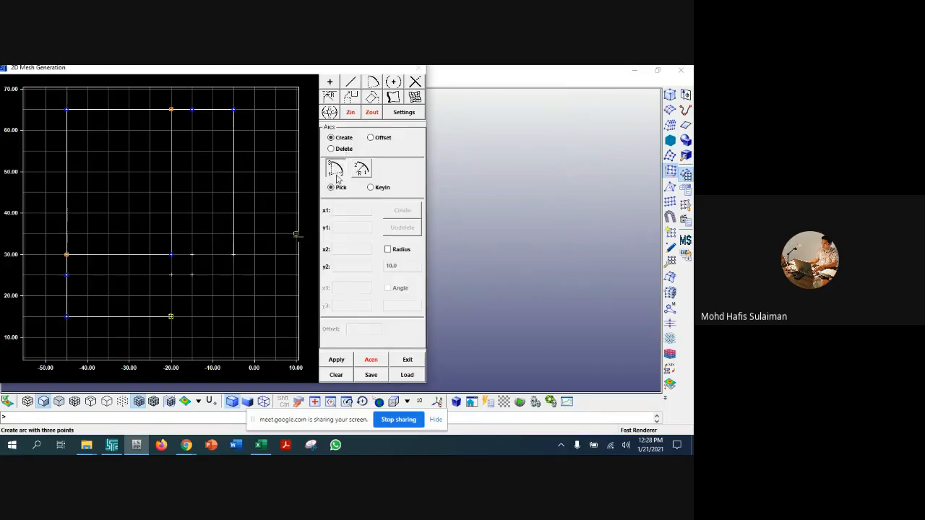
click(170, 254)
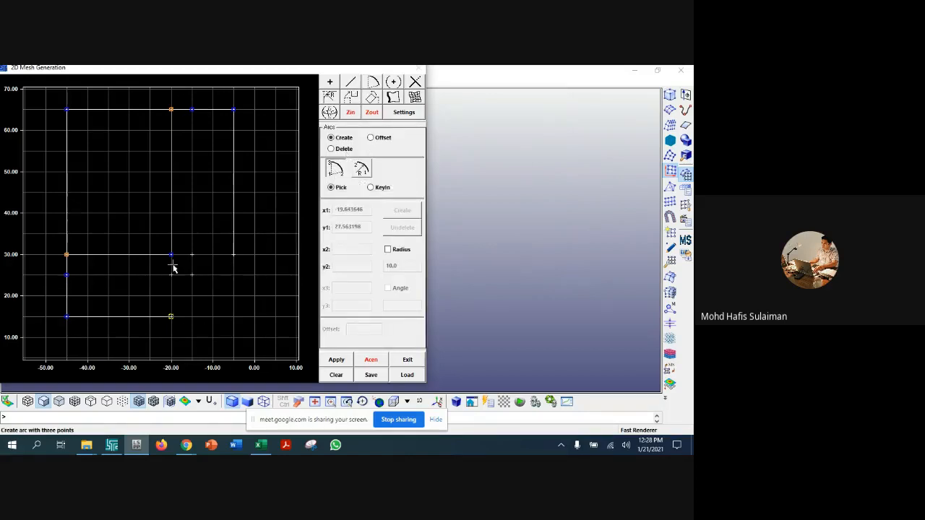
click(170, 317)
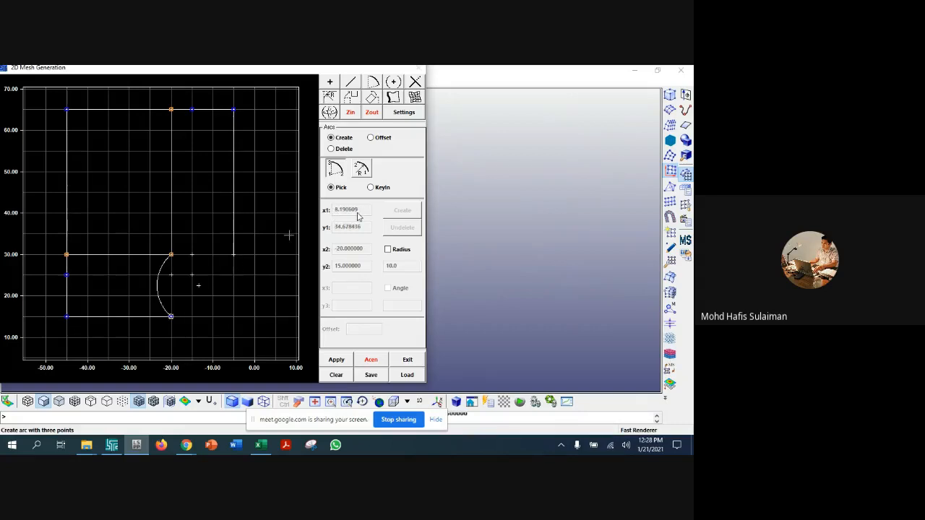
click(330, 148)
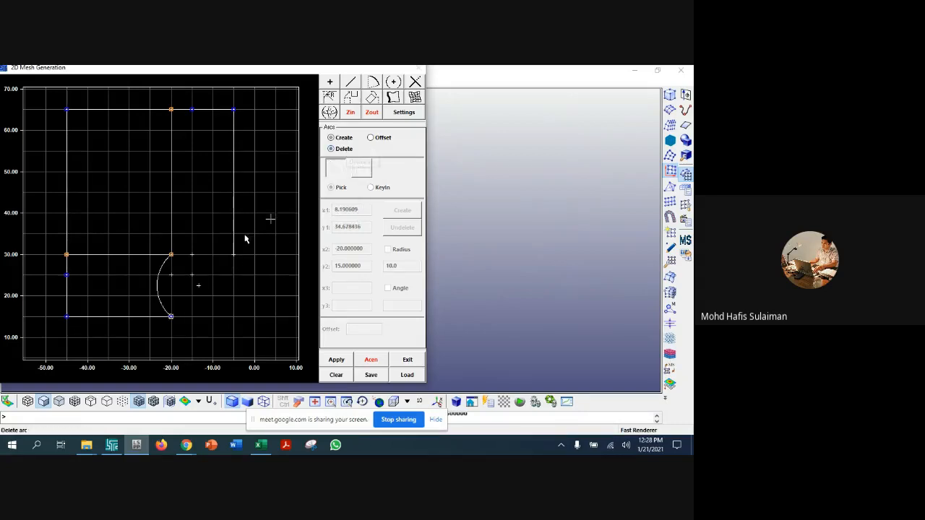
click(159, 291)
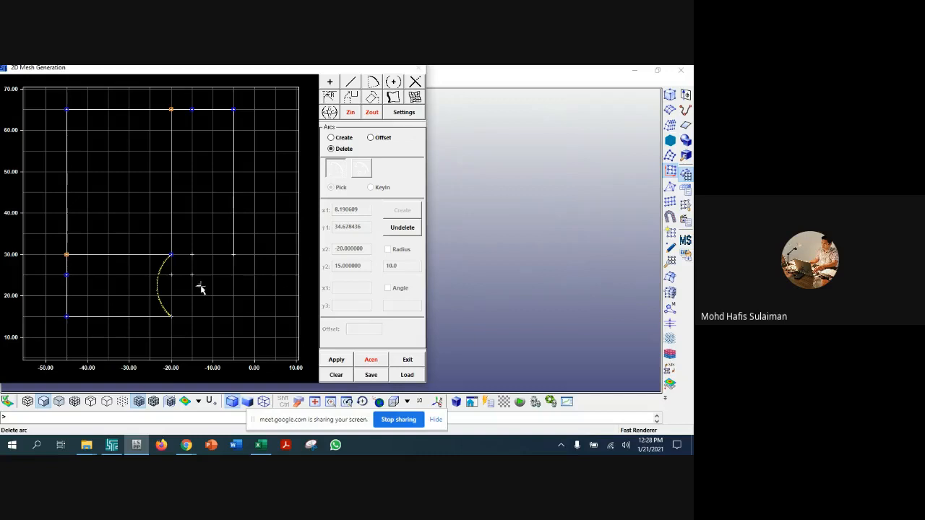
click(338, 368)
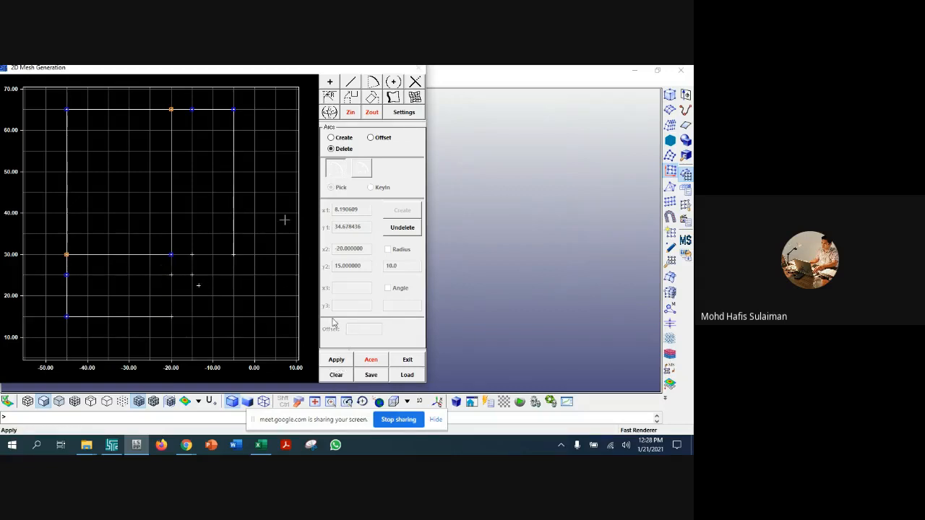
click(335, 84)
click(372, 154)
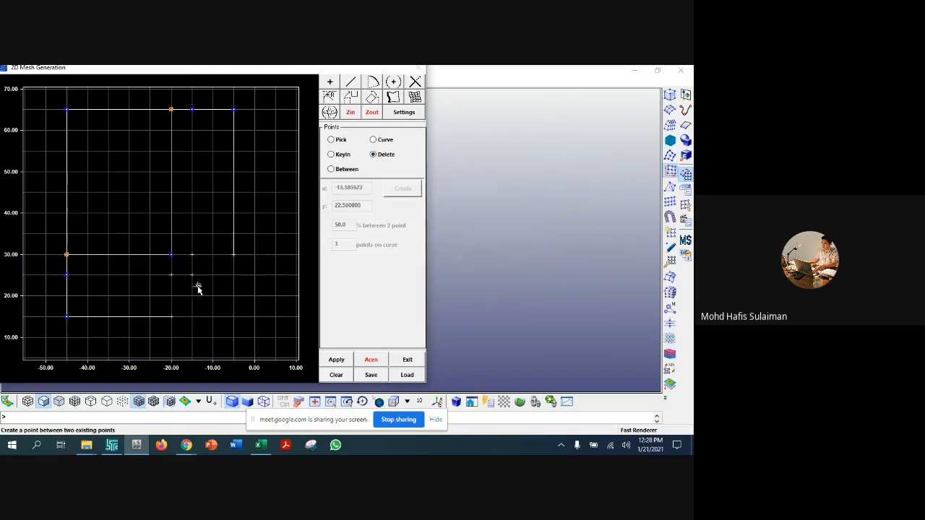
Step: Draw a quarter arc centred at (-20, 30) that joins (-20, 15) to (-5, 30)
click(371, 83)
click(344, 138)
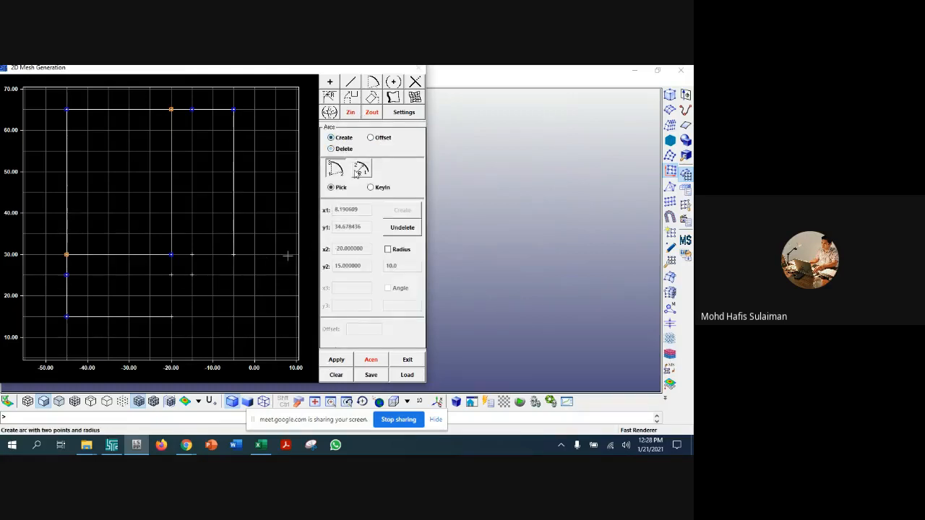
click(361, 170)
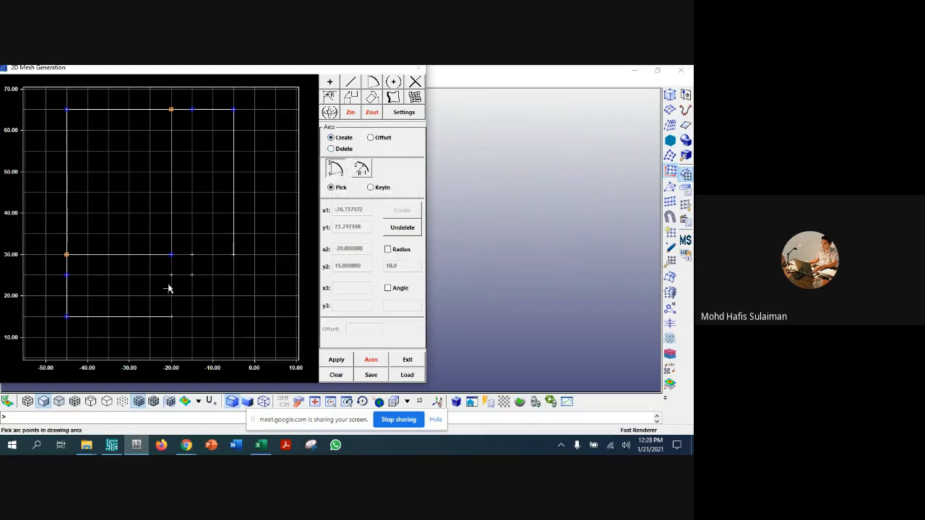
click(233, 254)
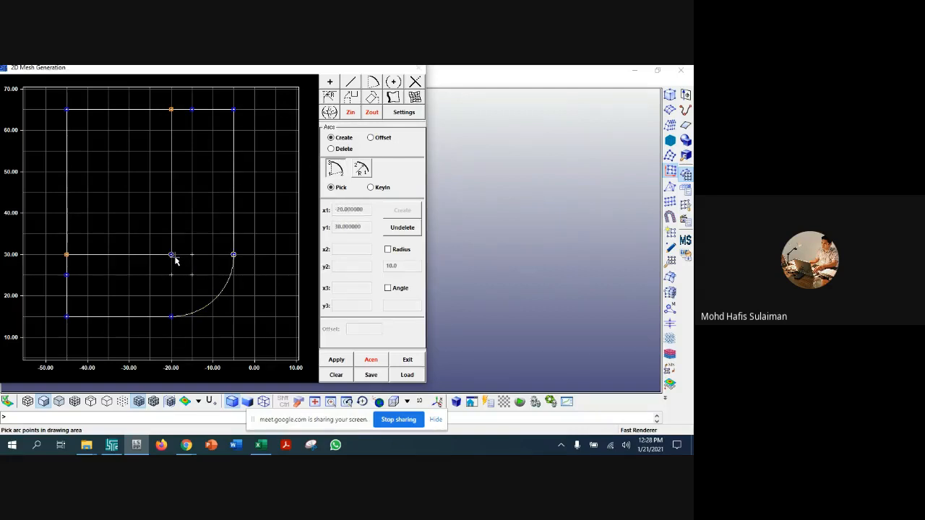
Step: Draw a line from (-15, 65) to (-15, 30) and another from (-15, 30) to (-5, 30)
click(330, 82)
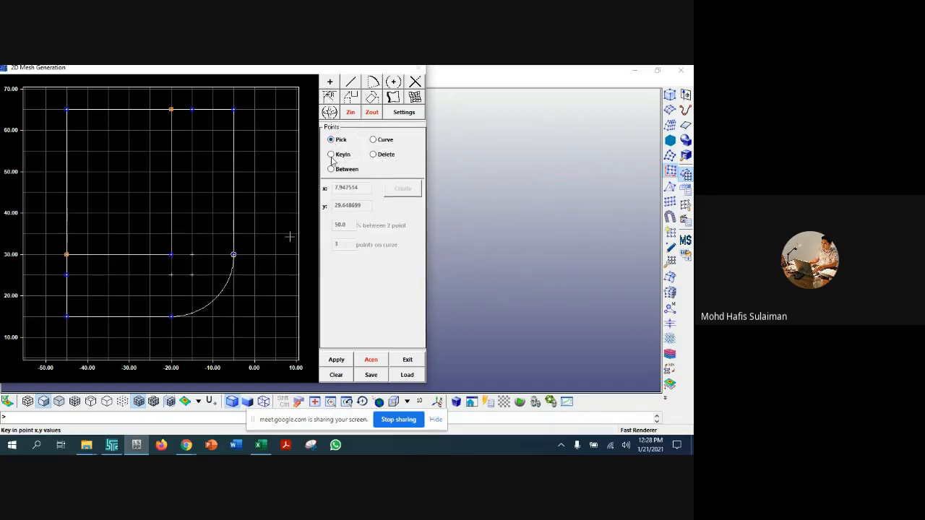
click(331, 84)
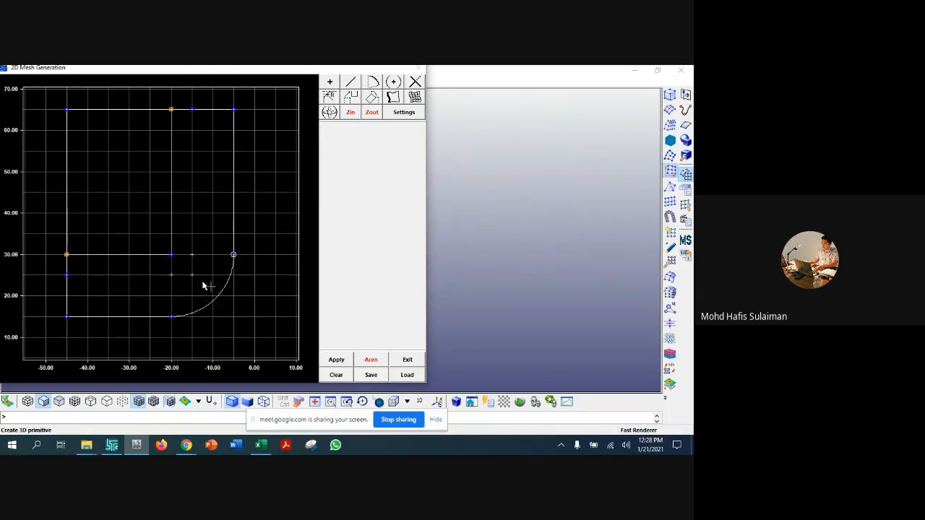
click(350, 82)
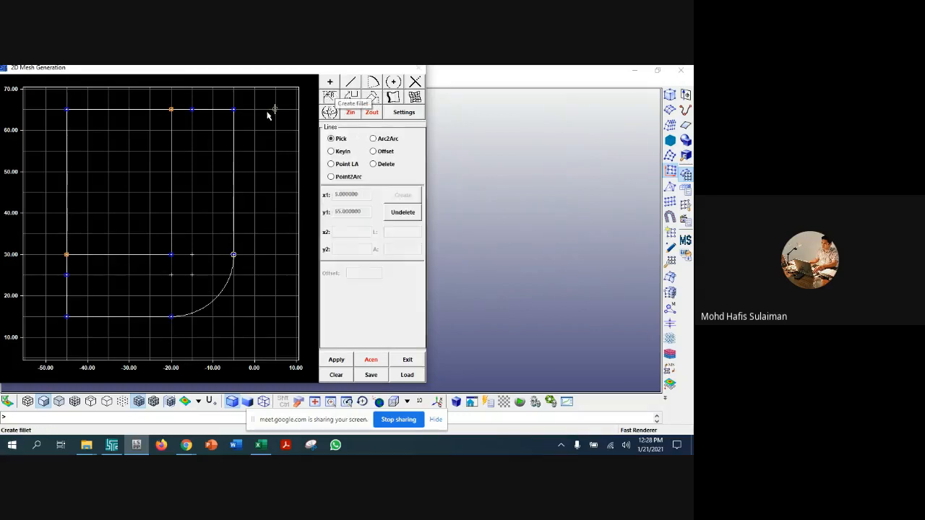
click(191, 254)
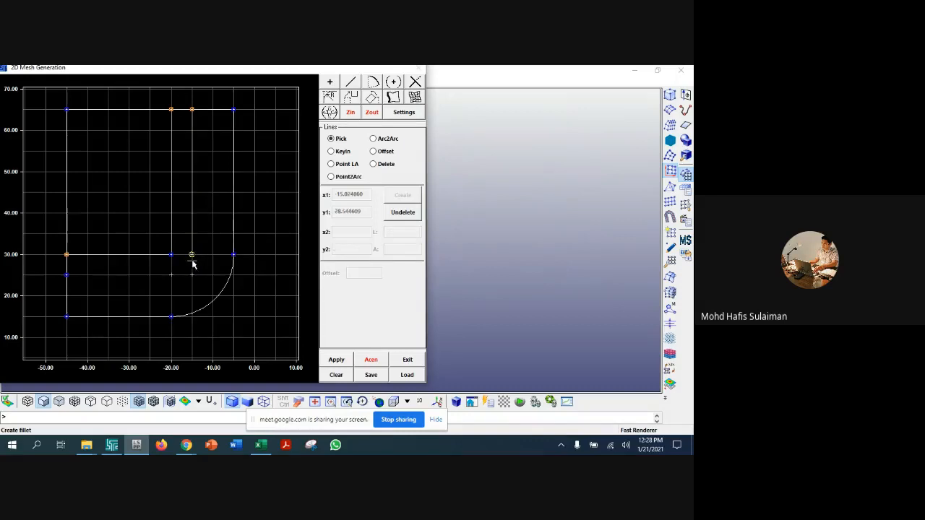
click(232, 258)
Step: Draw the sides of the small square with corners (-20, 30), (-20, 25), (-15, 25) and (-15, 30)
click(171, 256)
click(171, 275)
click(192, 274)
click(192, 275)
click(170, 275)
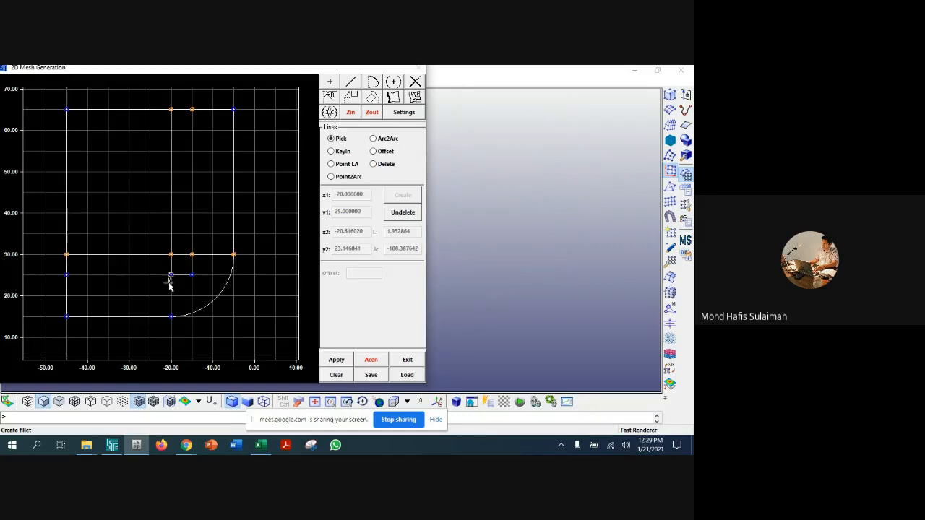
Step: Draw lines from (-20, 25) to (-20, 15) and to (-45, 25), and create a point at (0, 15)
click(170, 317)
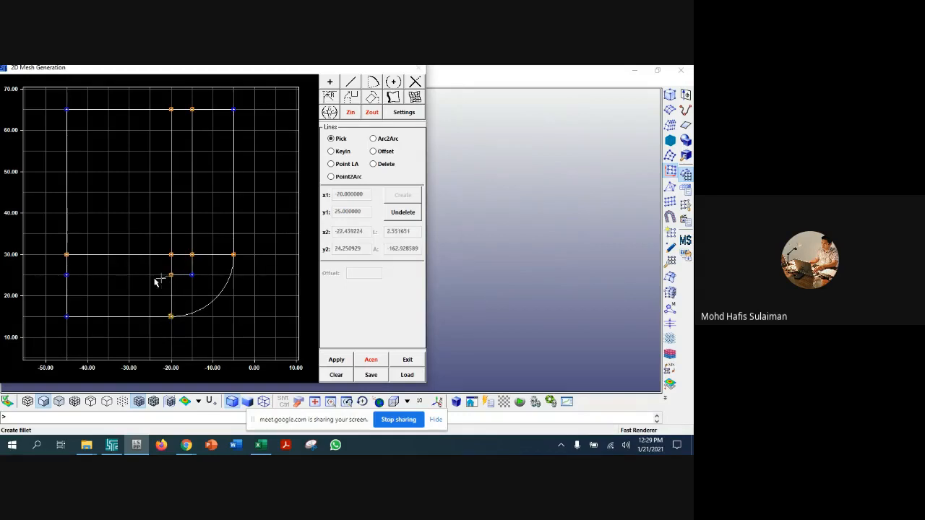
click(66, 276)
click(66, 278)
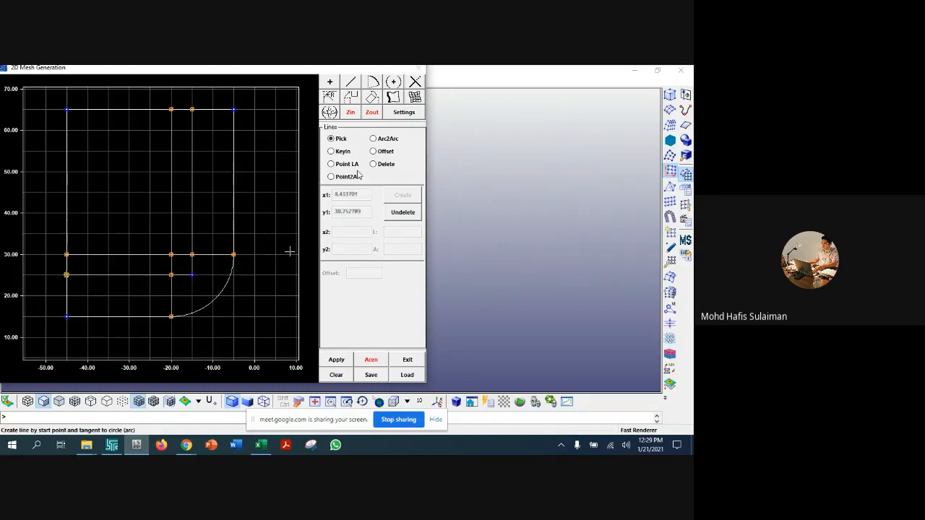
click(330, 84)
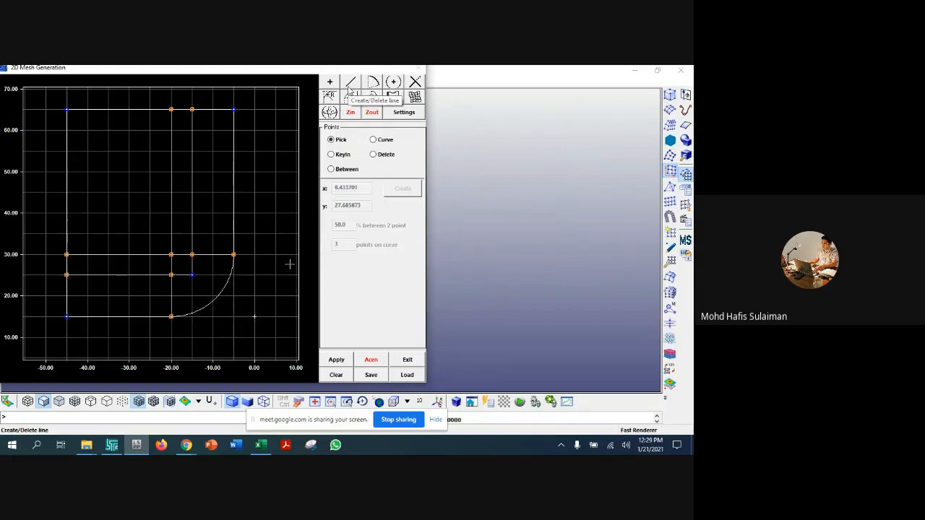
Step: Draw a construction line from (-15, 25) to (0, 15) and trim away the part of the arc below it
click(350, 83)
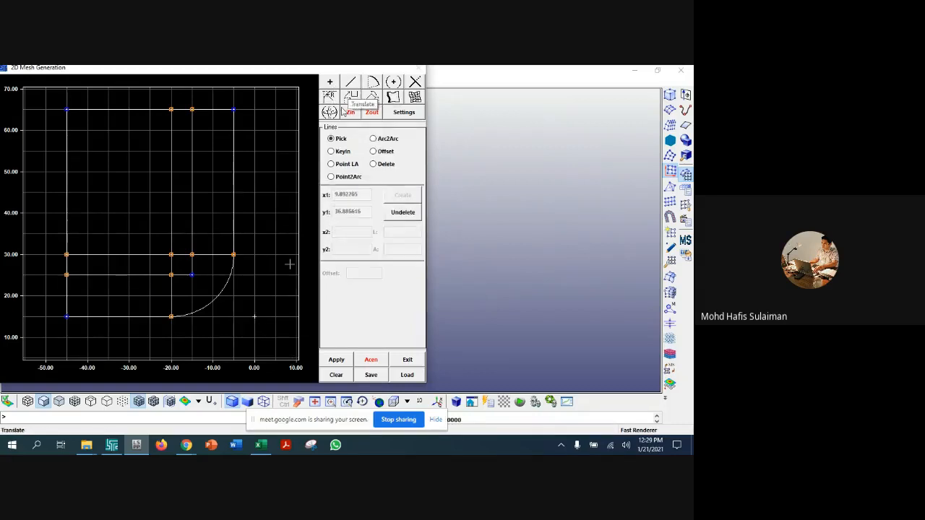
click(192, 275)
click(254, 316)
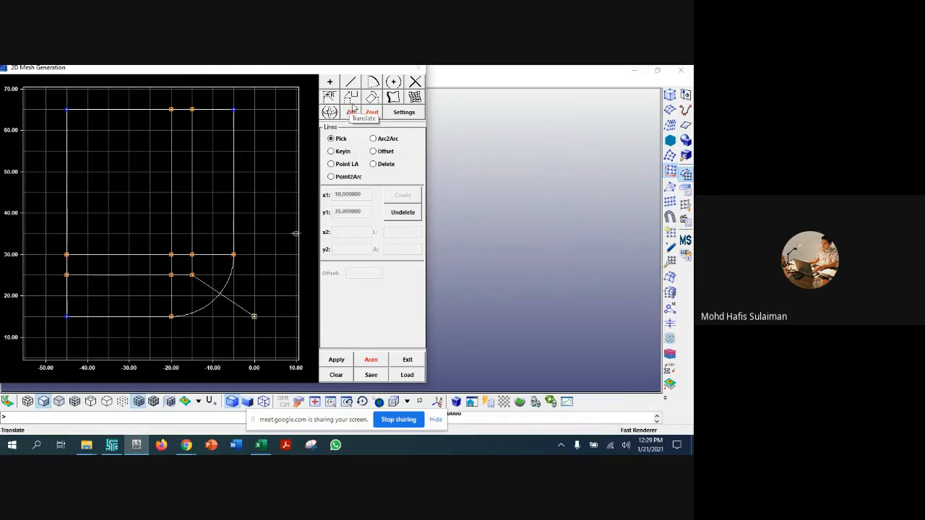
click(414, 83)
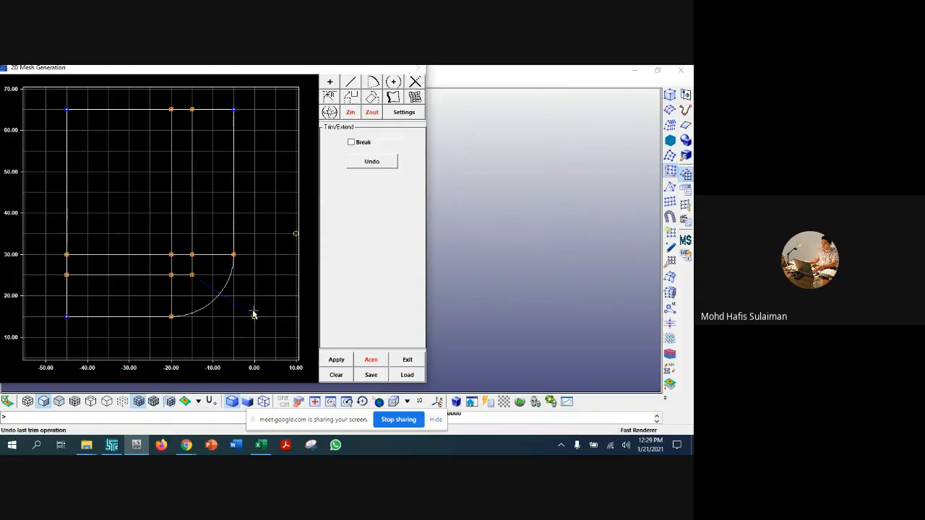
click(235, 305)
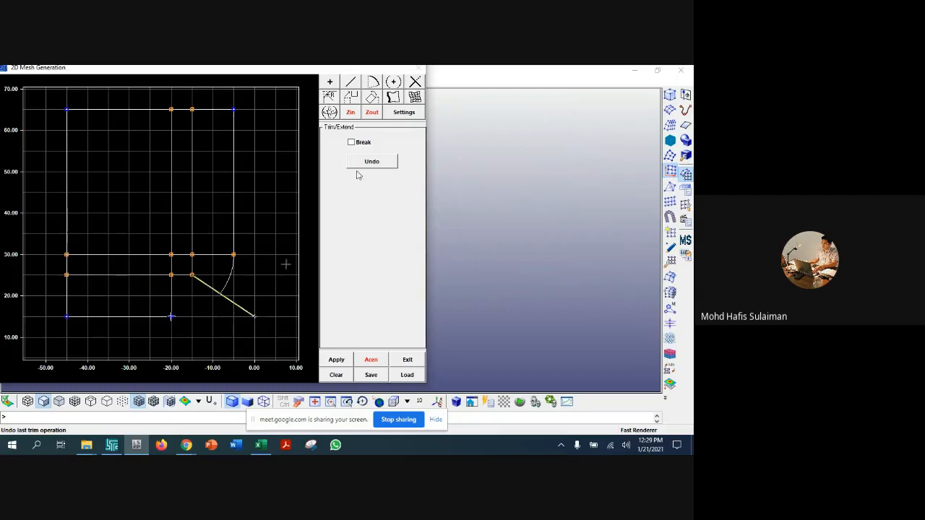
Step: Redraw the lower arc segment centred at (-20, 30), from (-20, 15) to the trimmed arc's end on the construction line
click(372, 83)
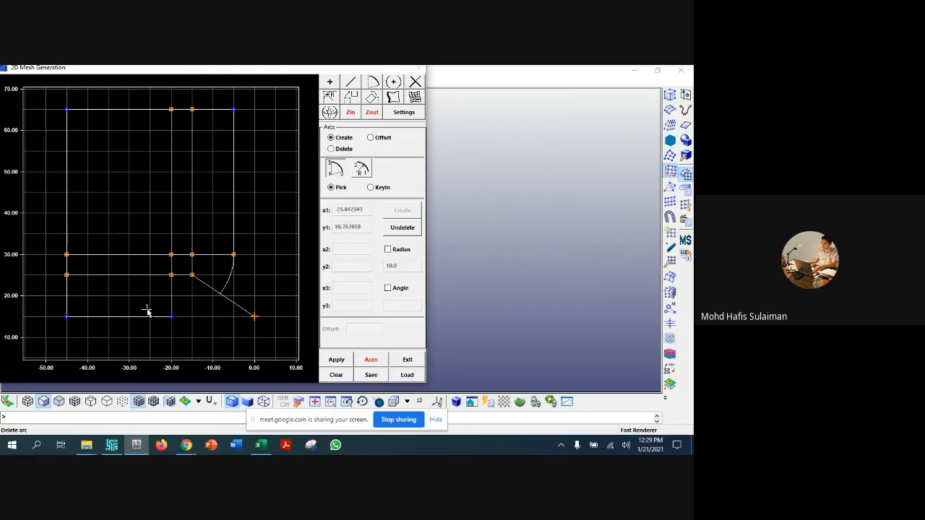
click(172, 257)
click(172, 281)
click(218, 296)
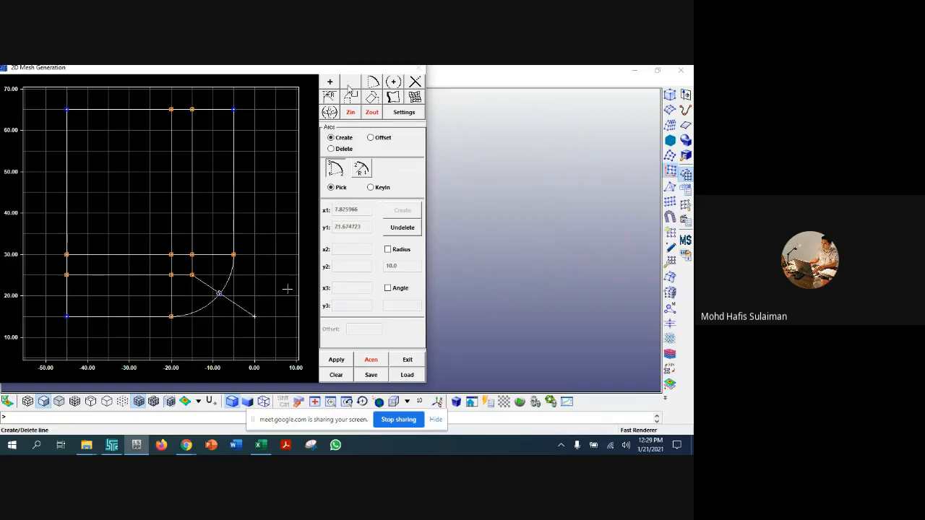
Step: Delete the construction line running to (0, 15) and the point at (0, 15)
click(349, 83)
click(373, 164)
click(250, 313)
click(337, 361)
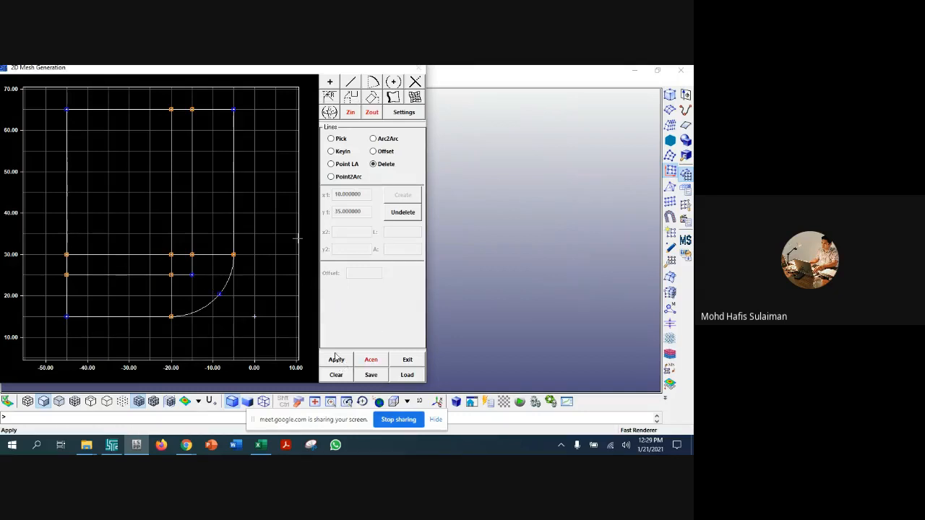
click(330, 82)
click(373, 154)
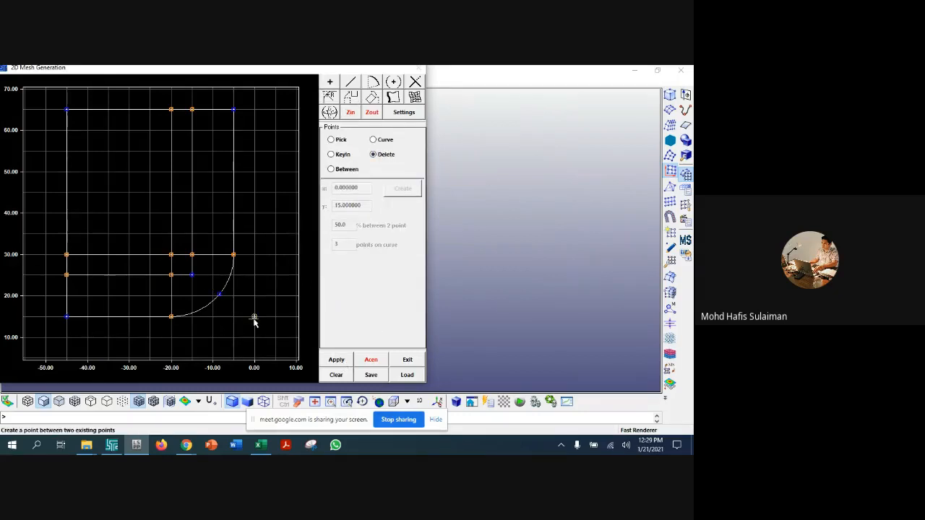
Step: Draw a line from the square's corner (-15, 25) to the arc's split point and start creating edges
click(350, 81)
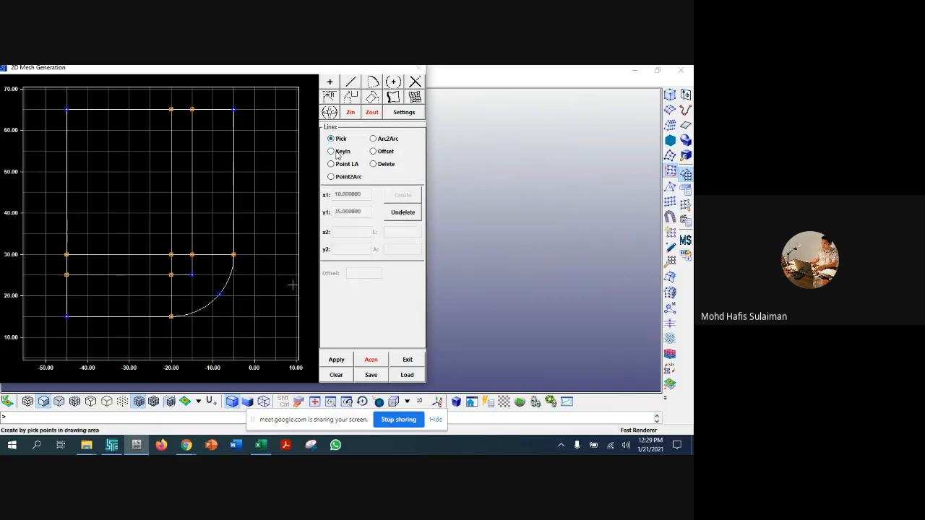
click(220, 296)
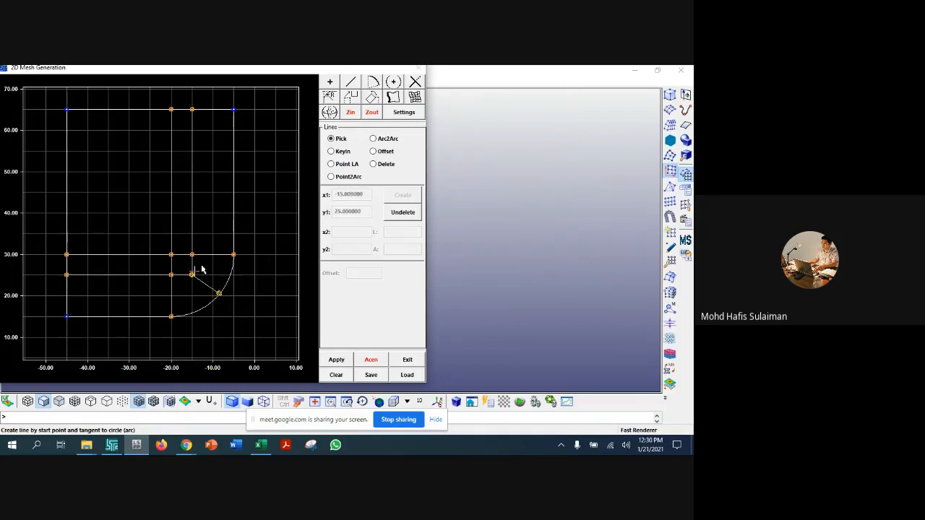
click(395, 101)
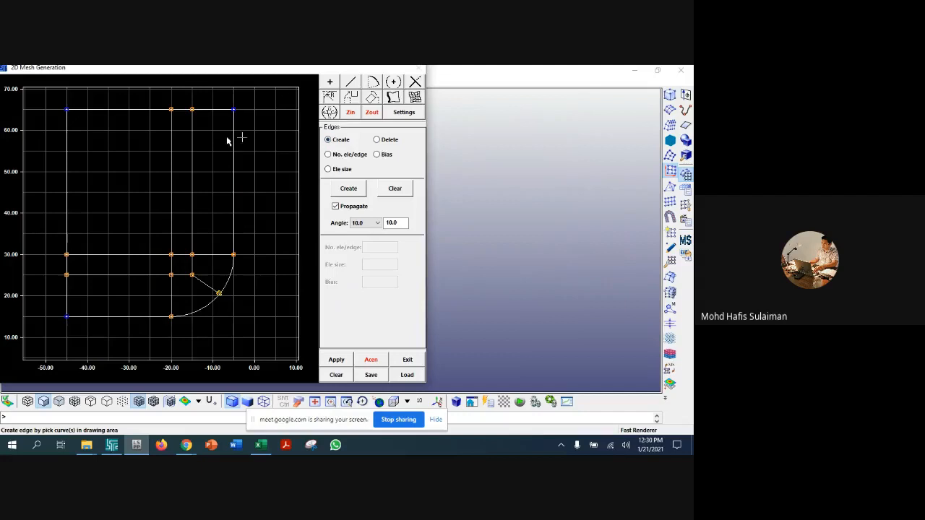
click(94, 109)
click(84, 254)
click(171, 224)
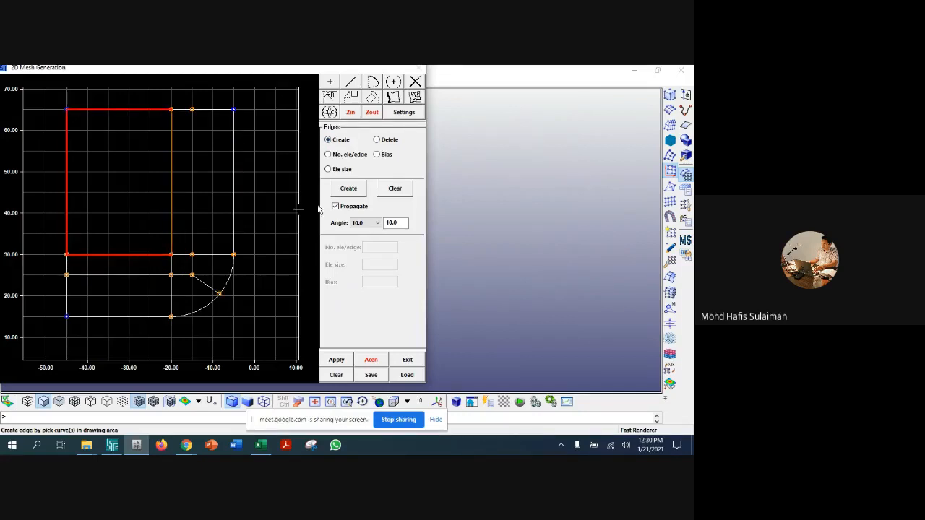
click(395, 188)
Step: Create separate edges on the four sides of the block between x = -45 and -20 and y = 30 and 65
click(117, 109)
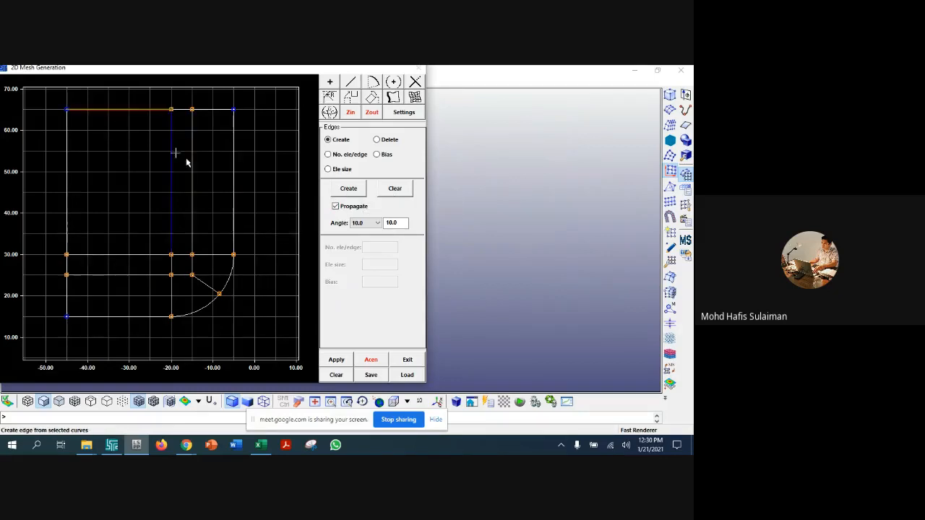
click(347, 188)
click(171, 183)
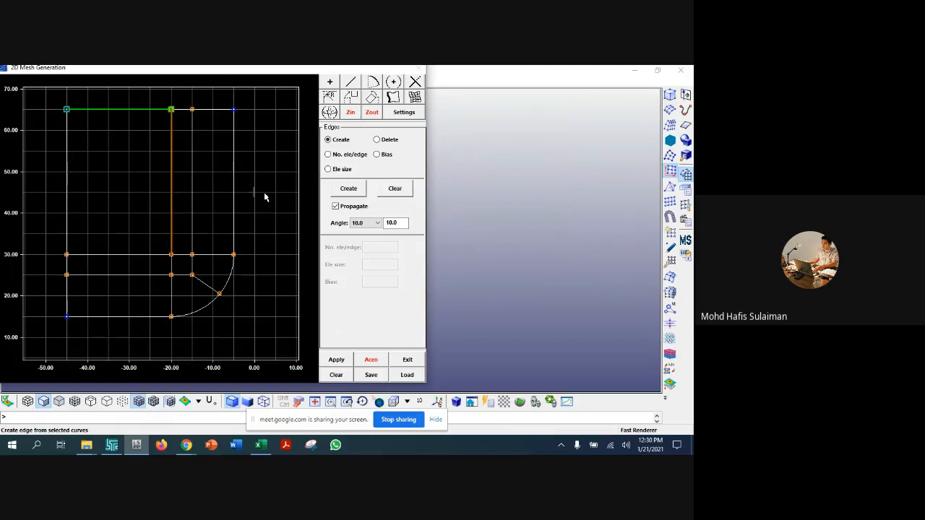
click(361, 190)
click(108, 256)
click(351, 190)
click(66, 196)
click(347, 190)
Step: Create separate edges for the two adjoining tall blocks, covering their segments at y = 65 and their sides at x = -15 and x = -5
click(185, 109)
click(339, 189)
click(192, 206)
click(349, 189)
click(206, 116)
click(339, 189)
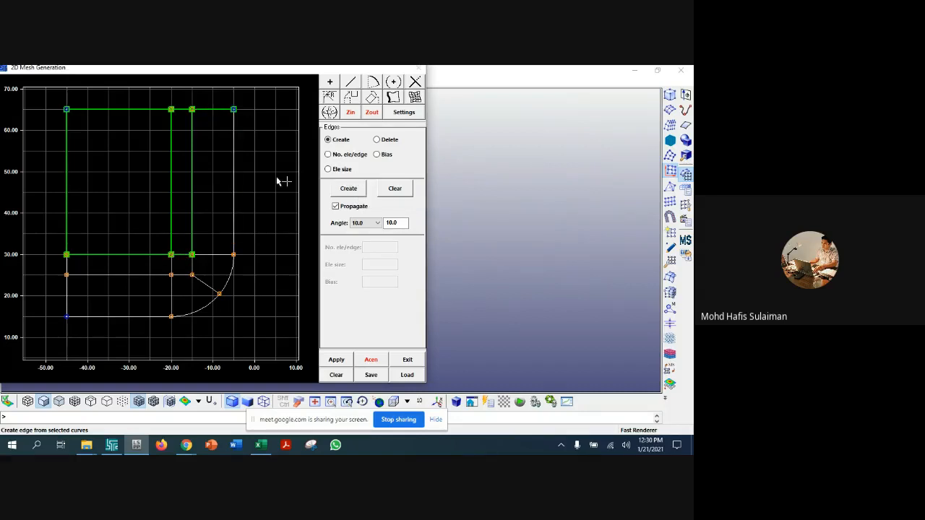
click(233, 202)
click(349, 189)
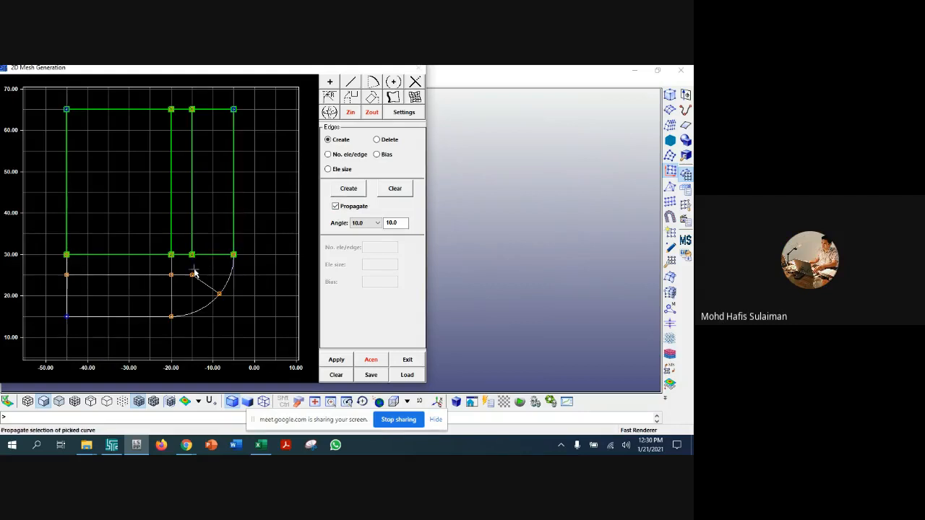
Step: Create edges on the small square's side at x = -15 and side at y = 25, the diagonal line and the upper arc segment
click(339, 191)
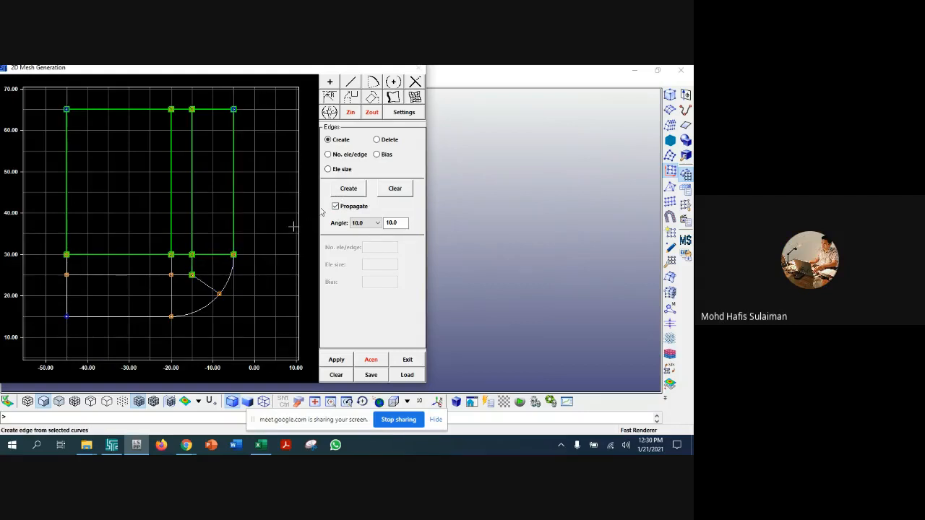
click(206, 285)
click(350, 190)
click(226, 279)
click(348, 187)
click(185, 276)
click(350, 190)
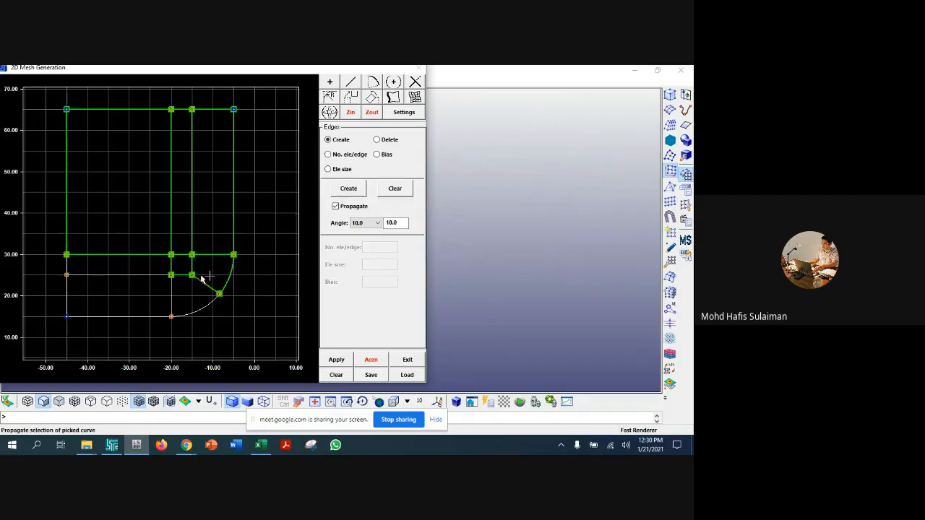
Step: Create edges on the remaining lines of the lower blocks between x = -45 and -20 and on the lower arc segment
click(155, 275)
click(346, 194)
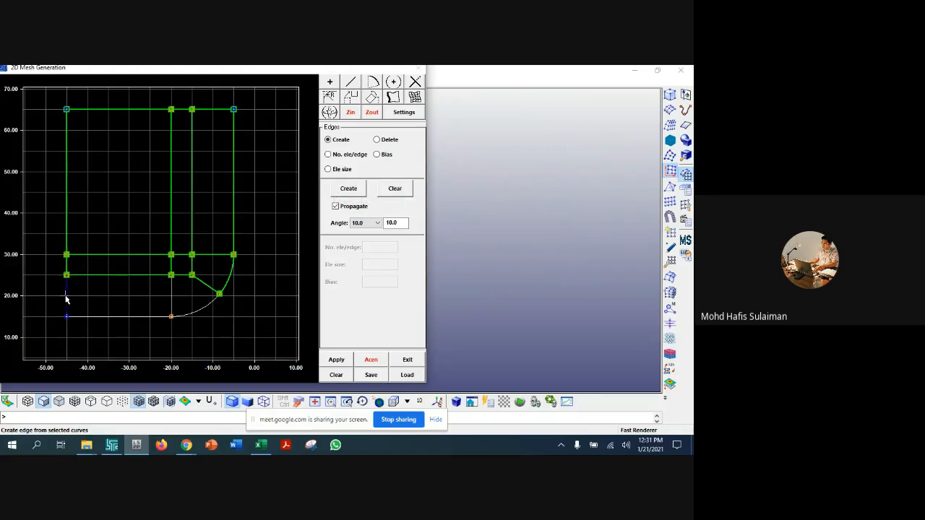
click(348, 189)
click(143, 317)
click(348, 187)
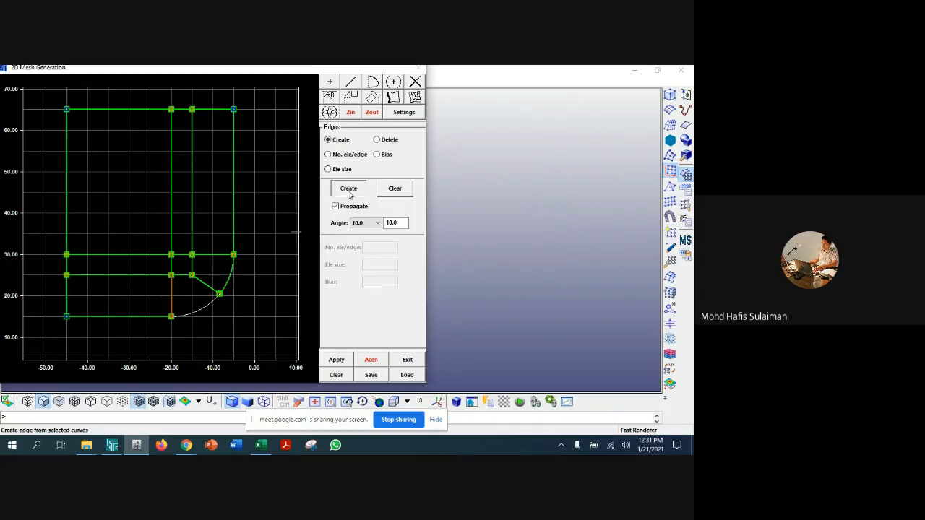
click(201, 312)
click(337, 191)
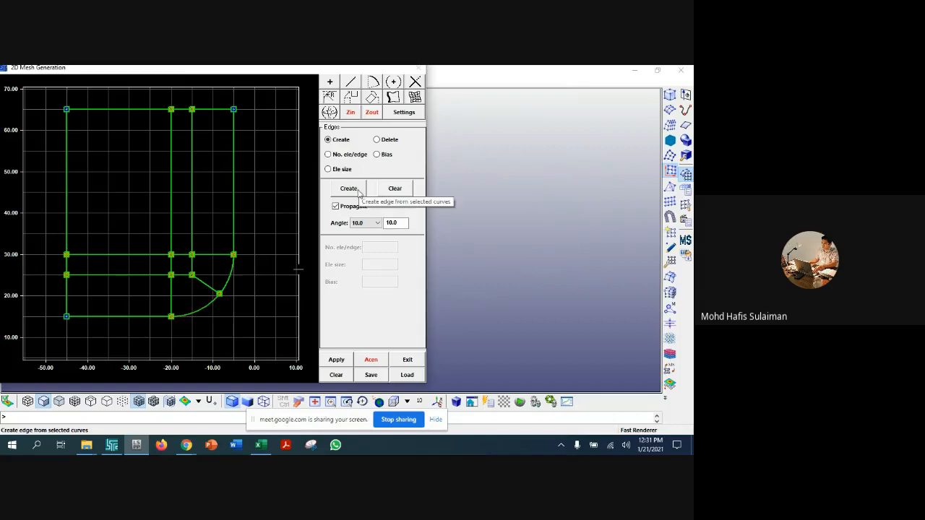
Step: Assign 10 elements per edge to both arc segments, the diagonal, the two straight edges closing the arc region and the square's horizontal sides
click(328, 154)
click(371, 248)
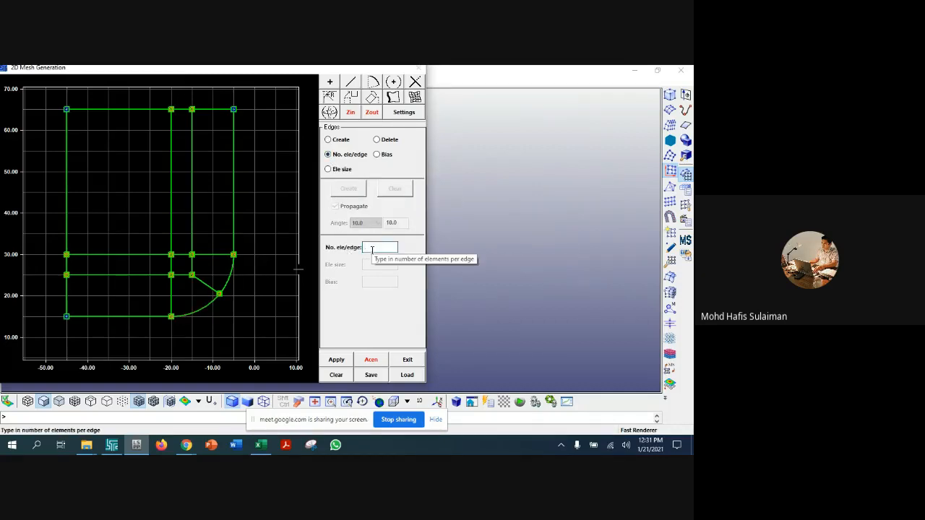
click(194, 312)
click(228, 273)
click(211, 286)
click(174, 302)
click(182, 275)
click(206, 267)
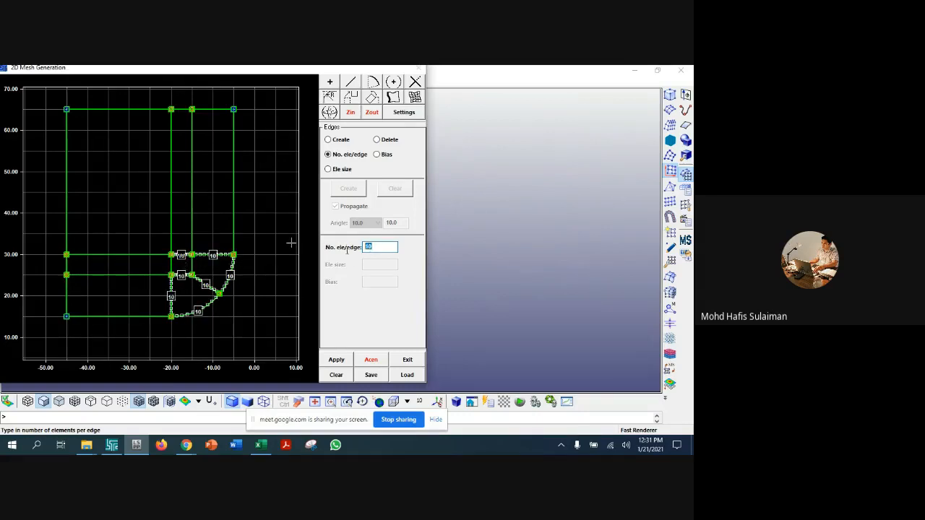
Step: Assign 5 elements per edge to the small square's sides and the matching outer segments at y = 65 and x = -45
text(5)
click(179, 257)
click(183, 274)
click(192, 268)
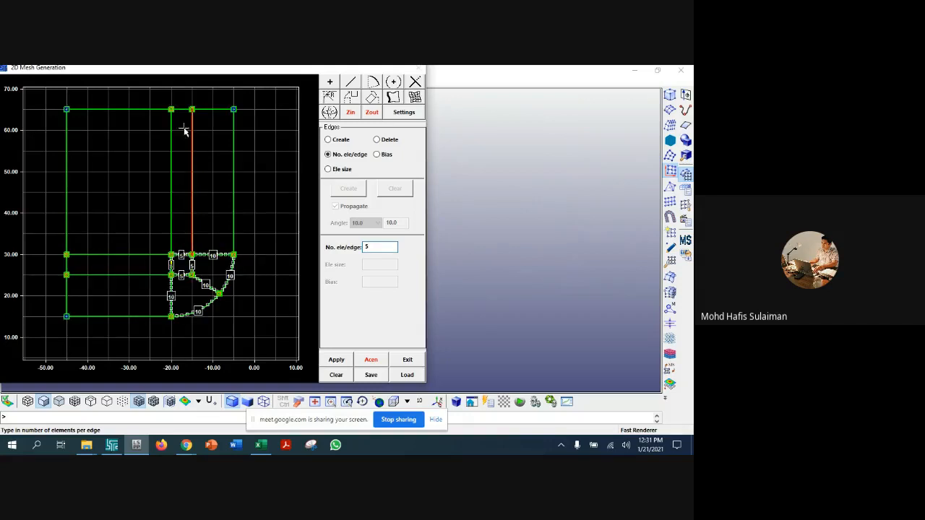
click(186, 110)
click(67, 263)
Step: Assign 10 elements to the edge from (-15, 65) to (-5, 65) and the edge from (-45, 25) to (-45, 15)
drag(374, 247, 362, 249)
text(10)
click(218, 109)
click(67, 302)
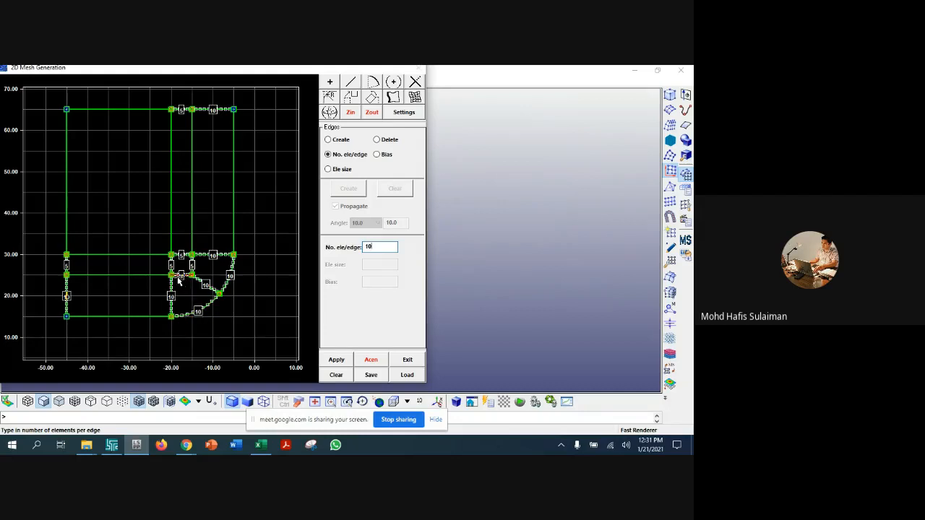
click(181, 303)
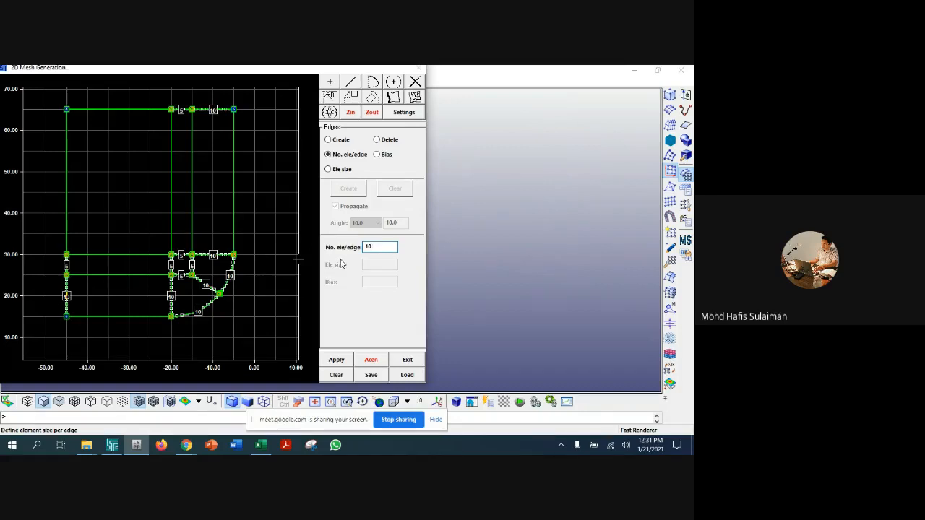
Step: Assign 15 elements per edge to the small square's four sides and the matching outer segments at y = 65 and x = -45
click(183, 281)
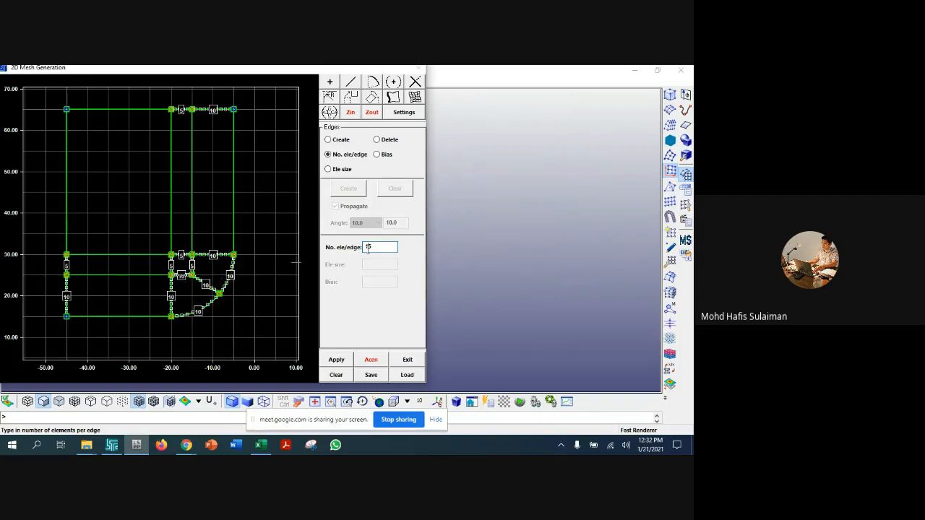
click(190, 264)
click(187, 256)
click(176, 264)
click(182, 114)
click(66, 268)
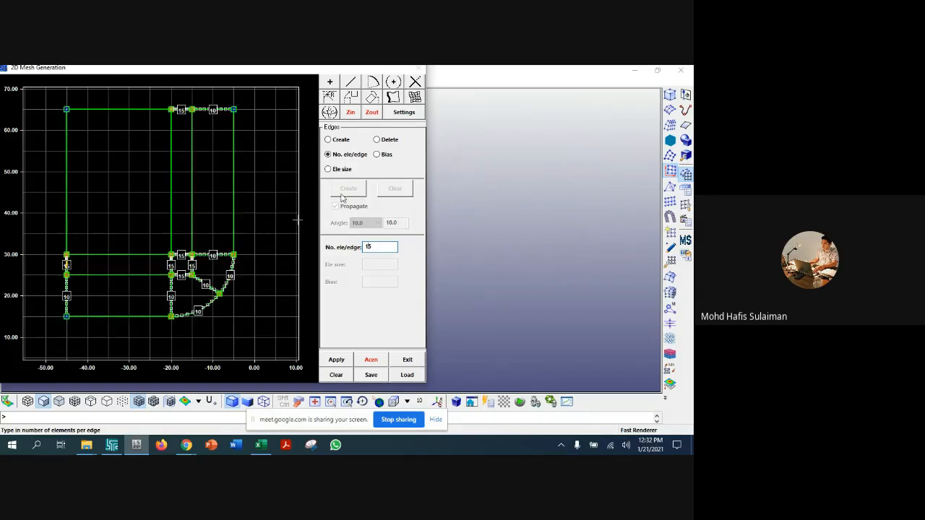
Step: Assign 20 elements per edge to the tall vertical edges at x = -5, -15 and -20
drag(372, 247, 349, 244)
text(20)
click(233, 213)
click(201, 213)
click(173, 208)
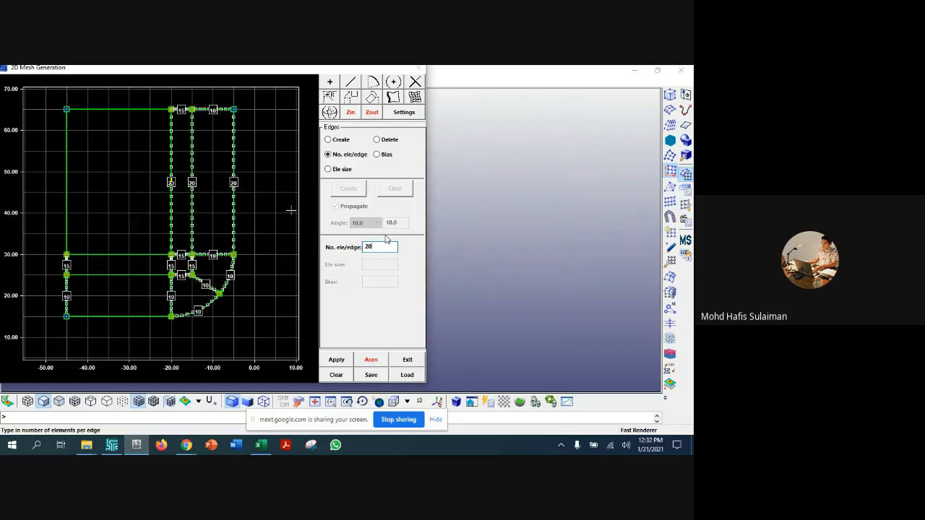
Step: Assign 15 elements per edge to the four tall vertical edges and the four horizontal edges between x = -45 and -20
text(15)
click(233, 210)
click(192, 213)
click(171, 211)
click(62, 209)
click(133, 110)
click(107, 254)
click(109, 274)
click(131, 316)
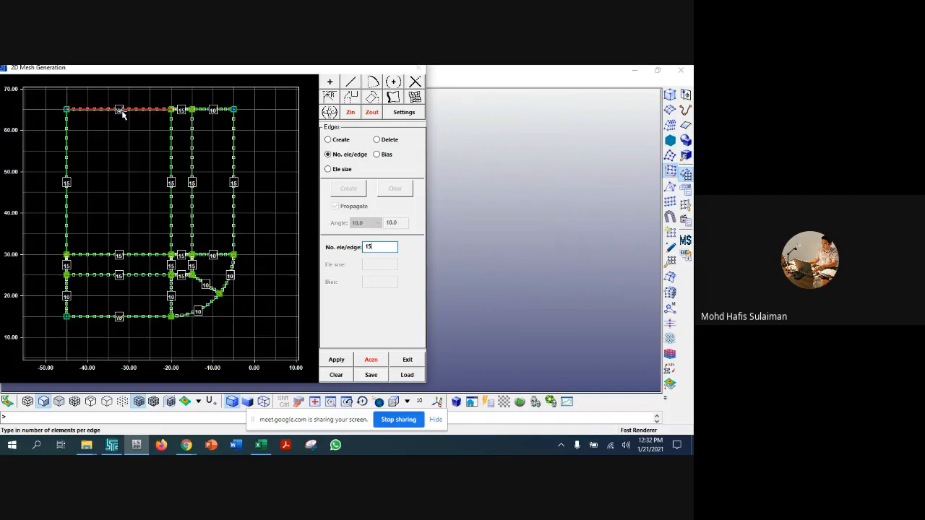
Step: Apply an element bias of 5 to the four tall vertical edges between y = 30 and 65
click(377, 154)
click(371, 281)
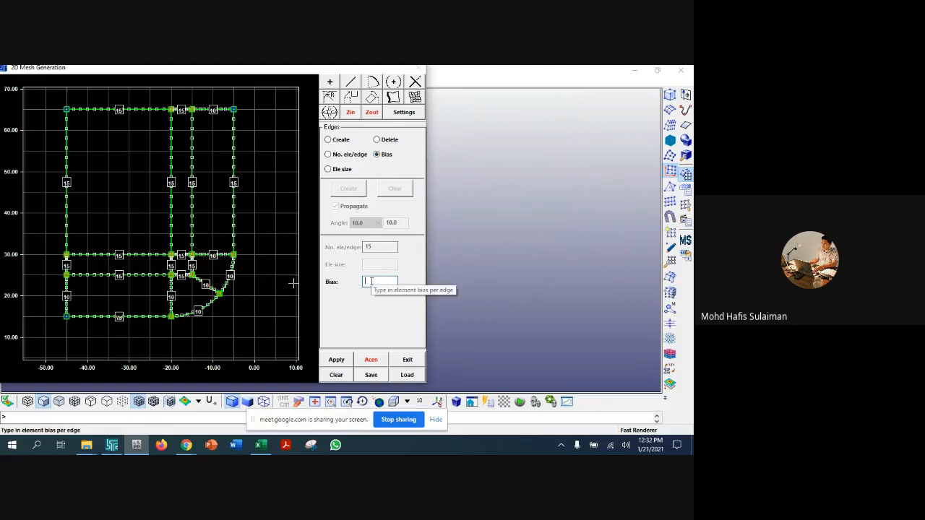
text(5)
click(234, 147)
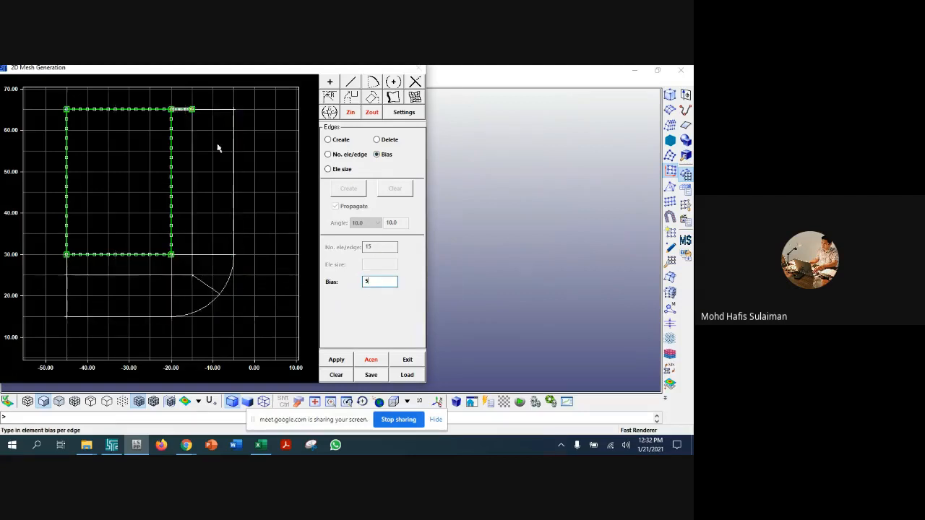
click(192, 147)
click(171, 142)
click(66, 145)
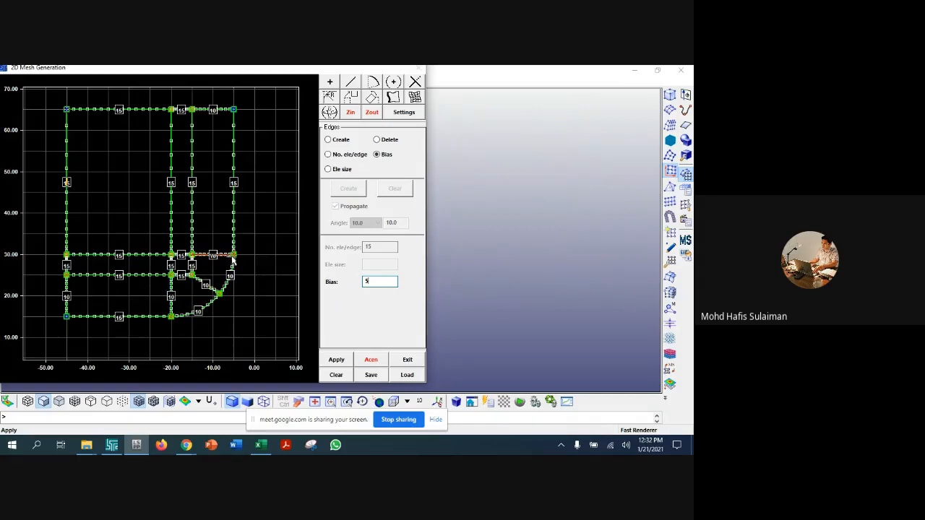
Step: Create a structured quad mesh for part 2 in the upper arc-corner region between x = -15, y = 30, the diagonal and the arc
click(414, 96)
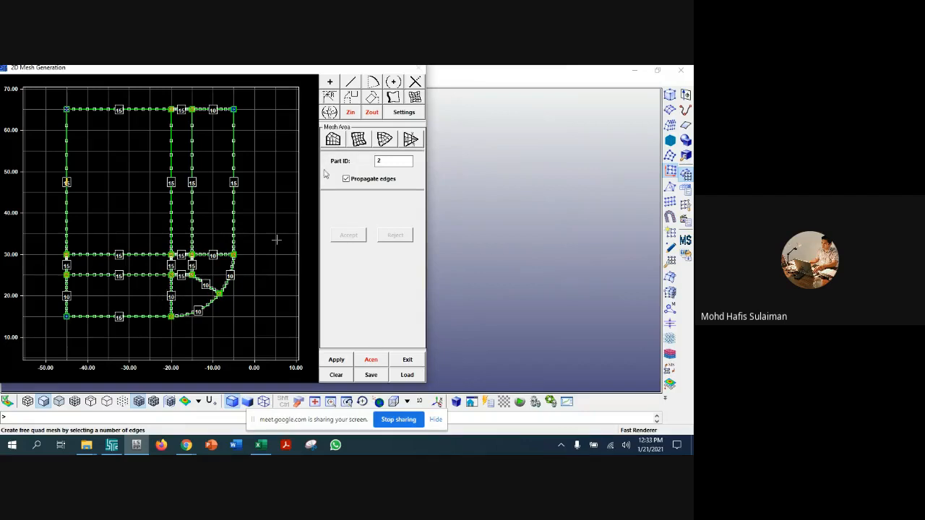
click(359, 145)
click(359, 144)
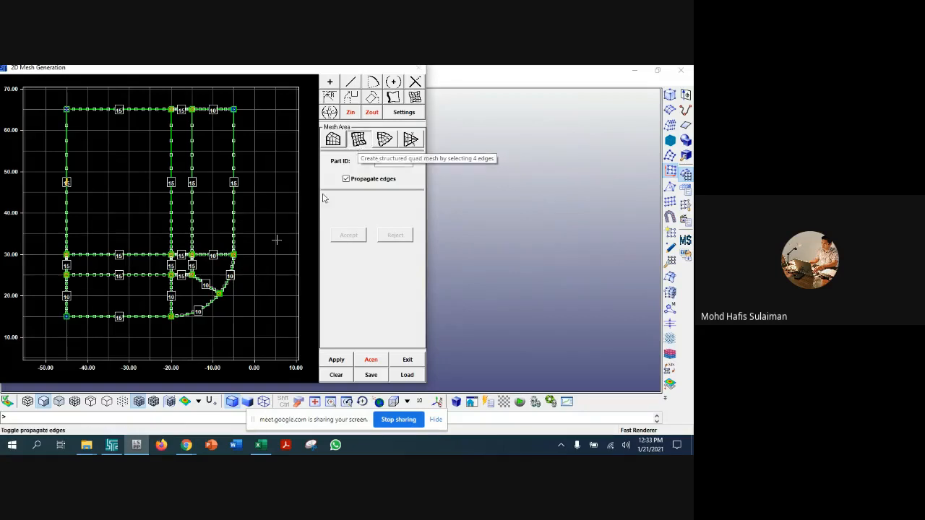
click(204, 284)
click(193, 266)
click(213, 255)
click(230, 269)
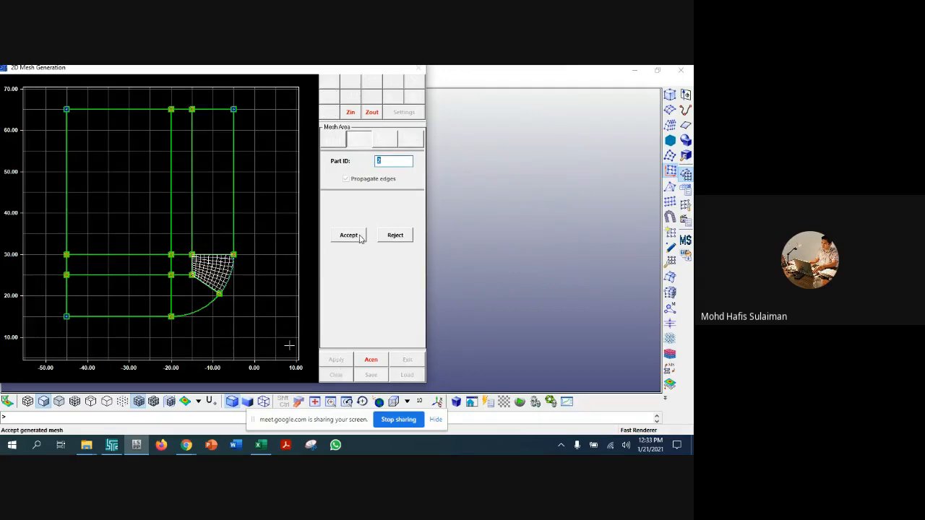
click(348, 235)
Step: Add a structured quad mesh in the lower arc-corner region between x = -20, y = 25, the diagonal and the arc
click(180, 275)
click(202, 283)
click(198, 310)
click(173, 300)
click(353, 235)
Step: Mesh the two rectangles between x = -45 and -20 below y = 30 with structured quads, one from y = 15 to 25, one above it
click(150, 277)
click(62, 302)
click(87, 318)
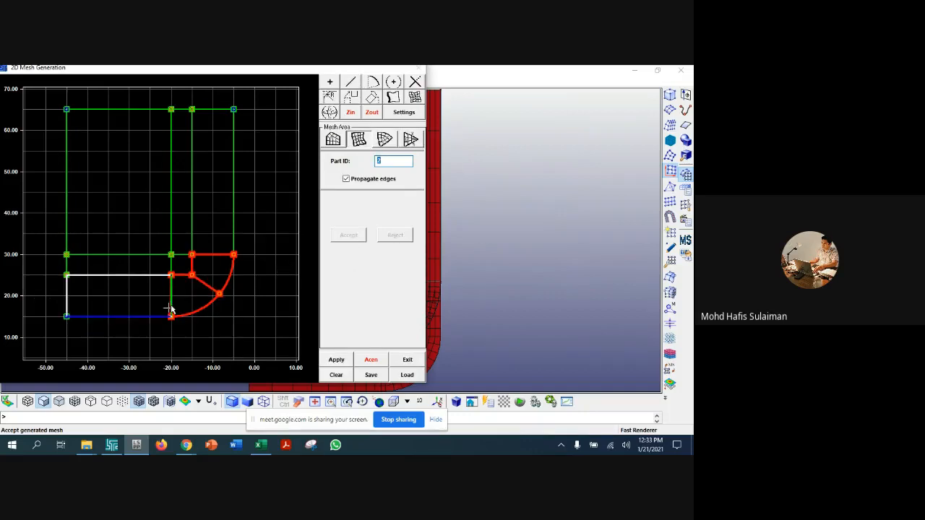
click(171, 310)
click(344, 237)
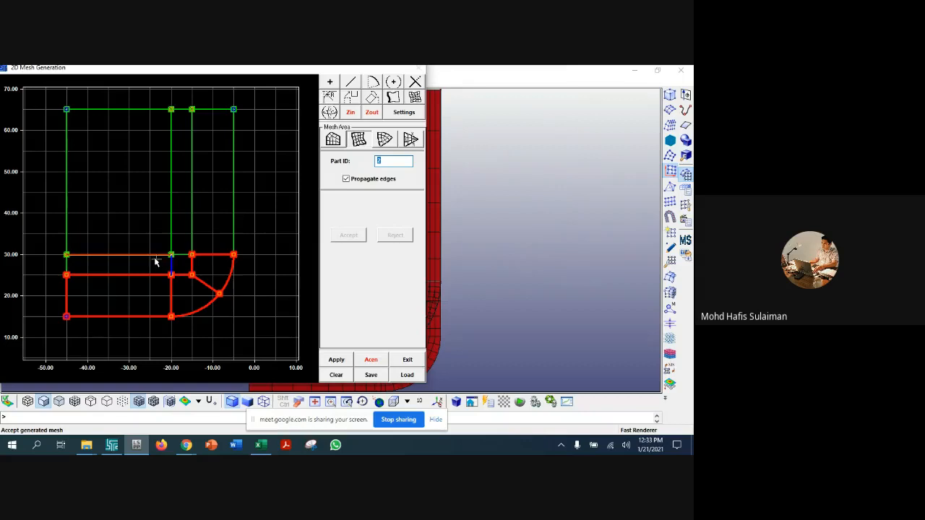
click(133, 276)
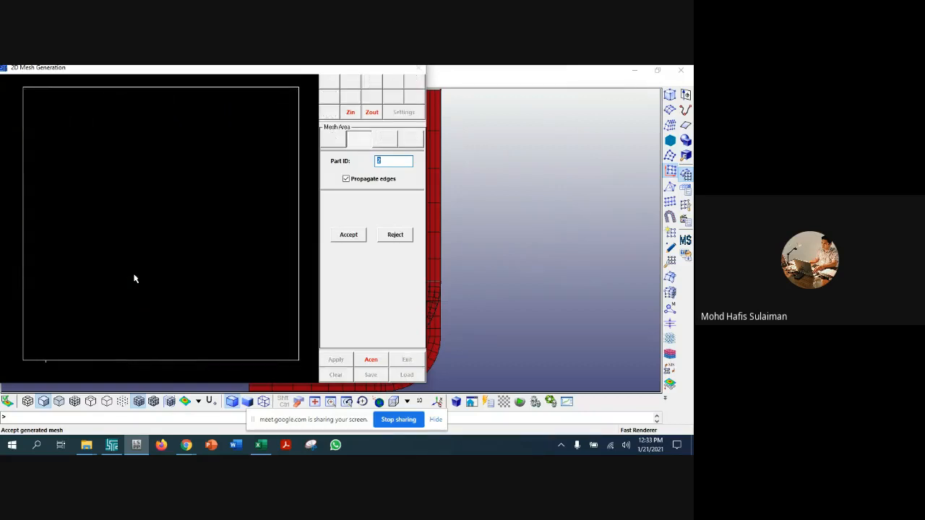
click(357, 235)
Step: Mesh the small square between x = -20 and -15 and y = 25 and 30 with structured quads
click(171, 267)
click(180, 255)
click(193, 263)
click(181, 274)
click(335, 235)
Step: Mesh the tall region between x = -15 and -5 and y = 30 and 65 with structured quads
click(233, 243)
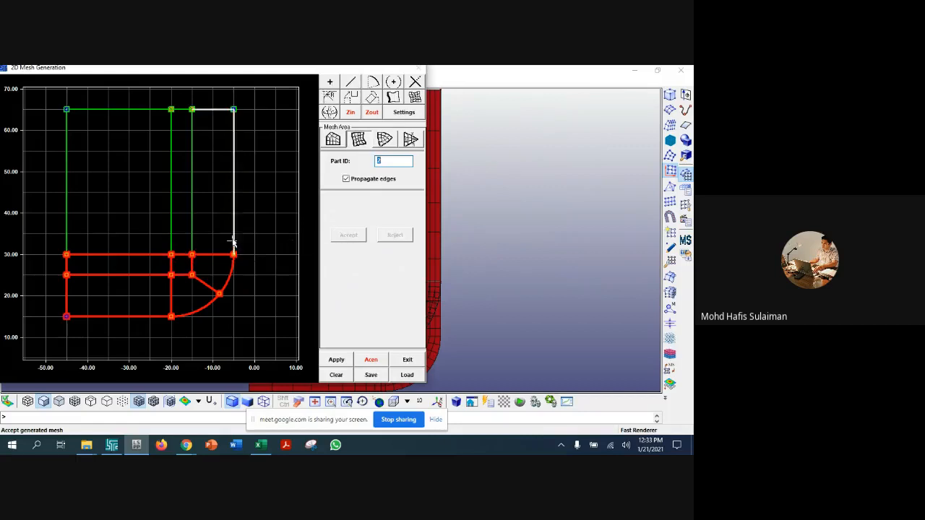
click(214, 111)
click(194, 138)
click(207, 253)
click(349, 235)
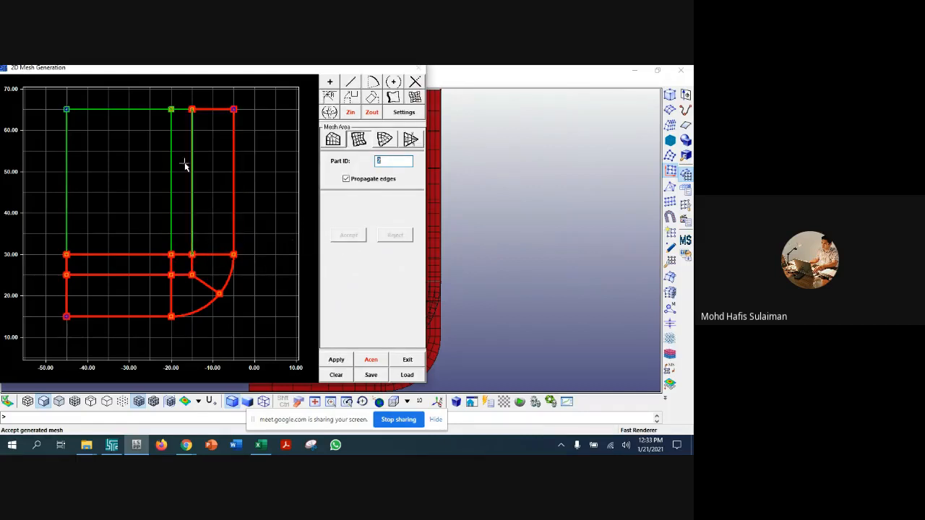
Step: Mesh the narrow tall strip between x = -20 and -15 and y = 30 and 65 with structured quads
click(191, 123)
click(176, 110)
click(170, 127)
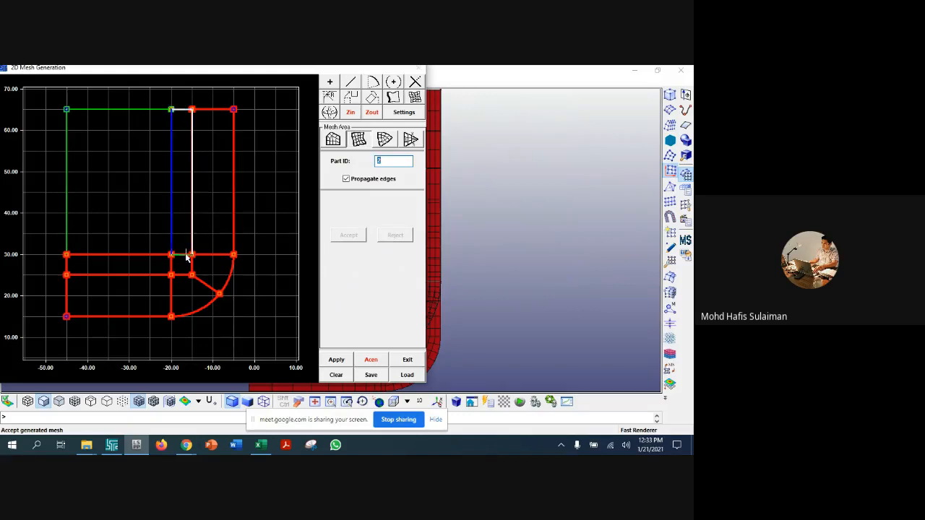
click(187, 254)
click(348, 236)
Step: Mesh the large region between x = -45 and -20 and y = 30 and 65 with structured quads, and close the 2D mesher
click(132, 110)
click(65, 152)
click(99, 256)
click(171, 177)
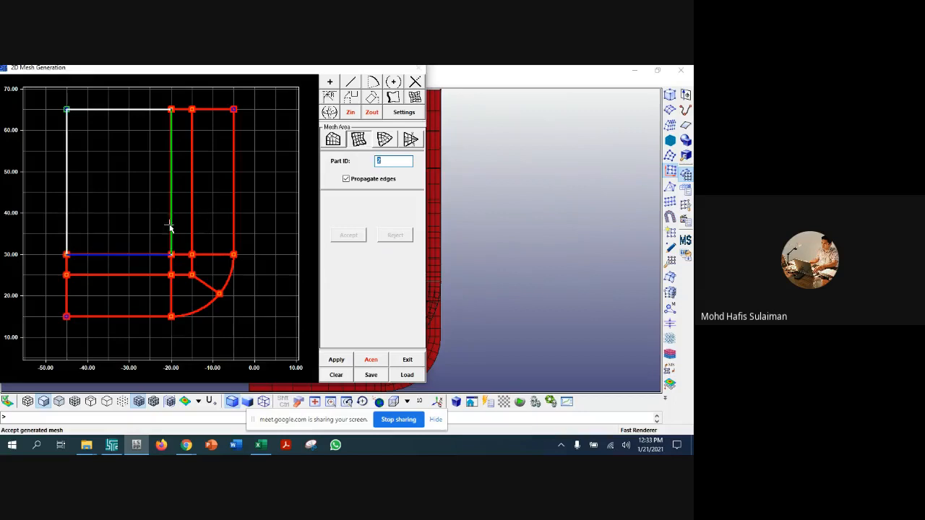
click(348, 235)
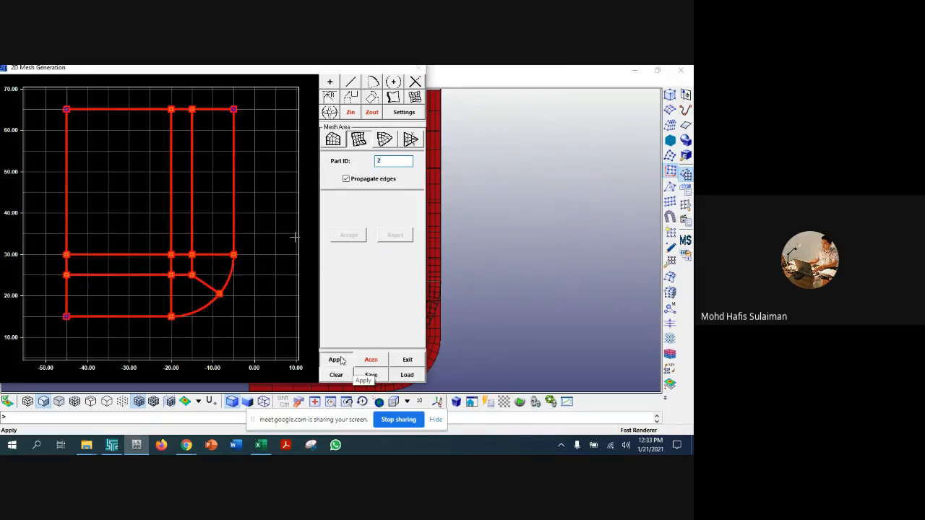
click(407, 359)
Step: Hide part 1 to inspect the mesh of part 2, and show part 1 again
scroll(494, 299, down, 3)
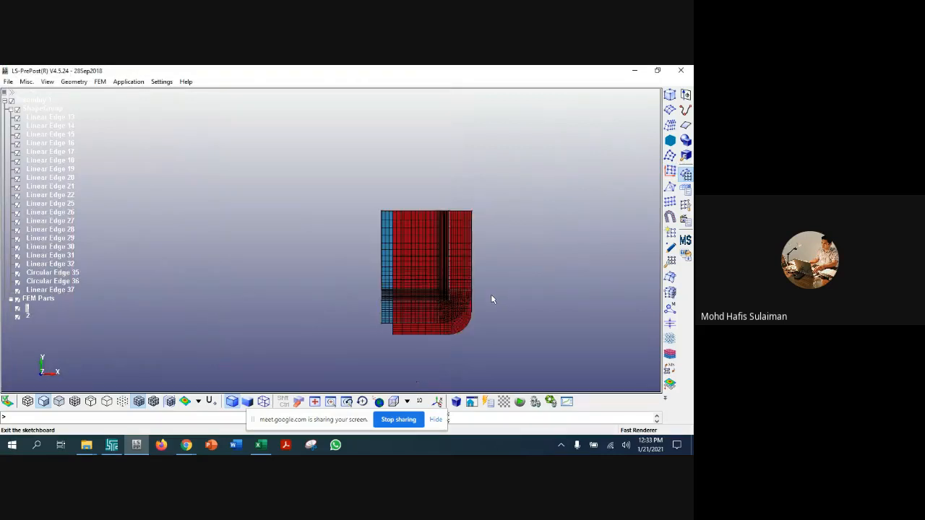
scroll(490, 299, up, 2)
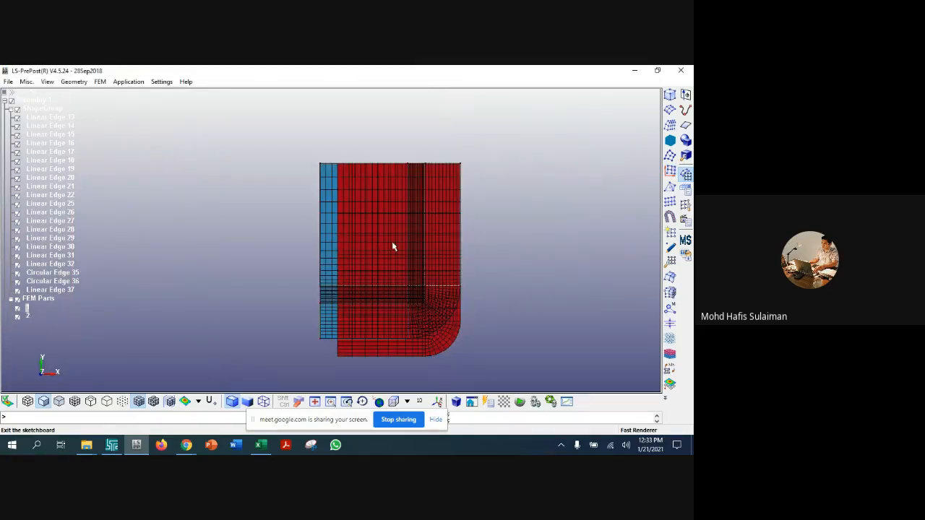
click(18, 310)
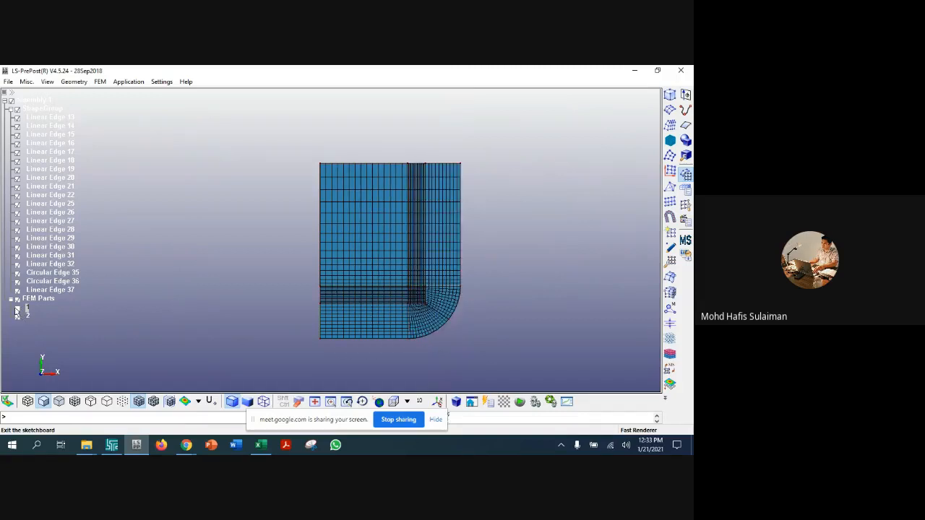
click(18, 310)
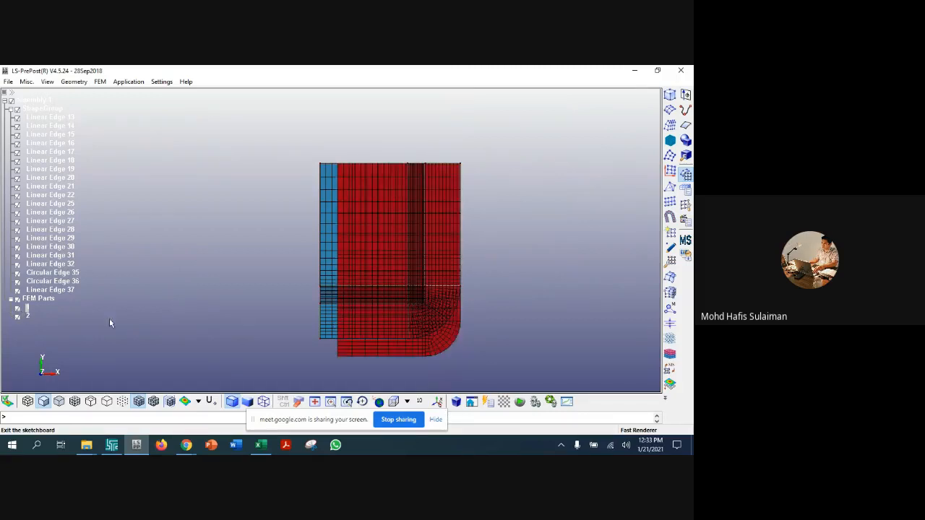
Step: Collapse the shape group in the model tree and rename FEM part 1 as "part A"
right_click(28, 312)
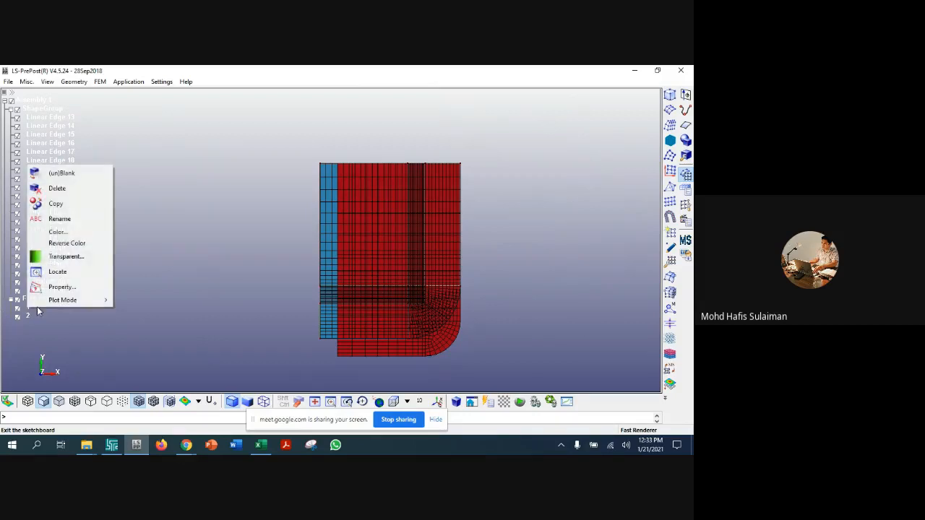
click(45, 329)
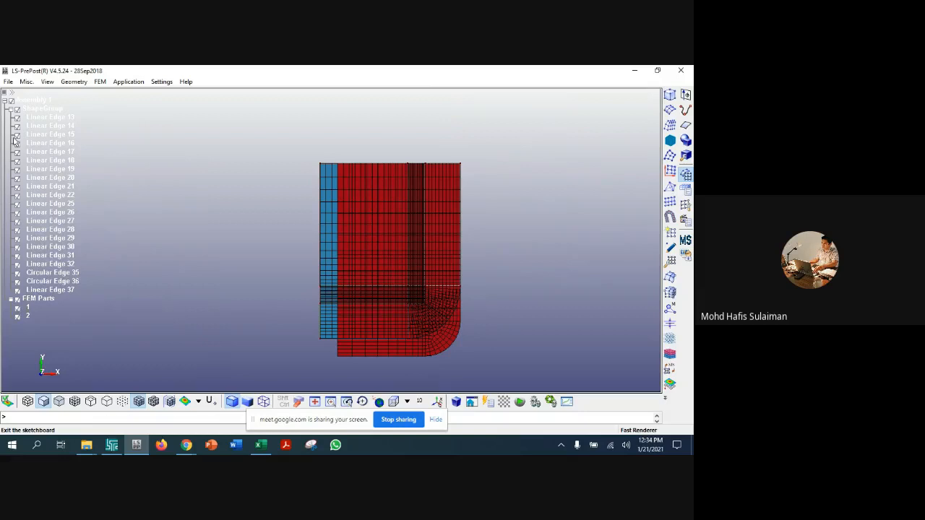
click(10, 109)
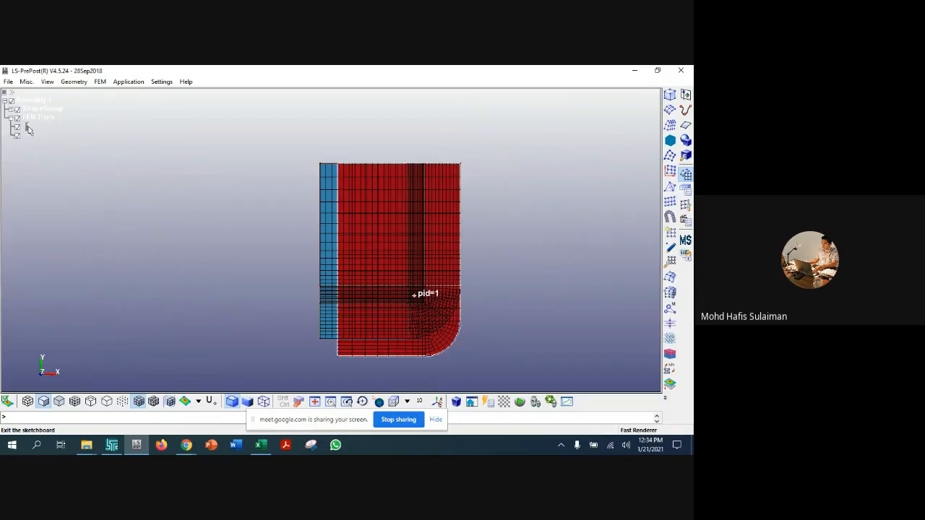
right_click(29, 129)
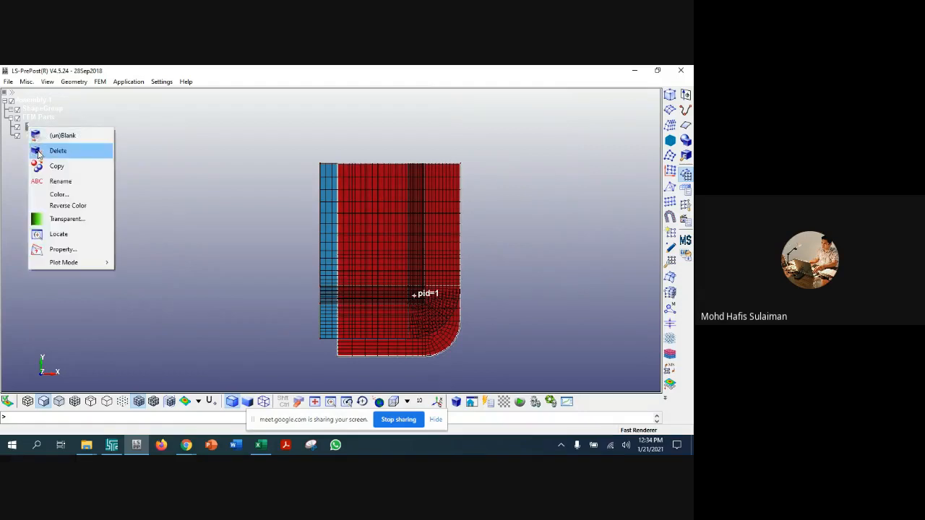
click(47, 181)
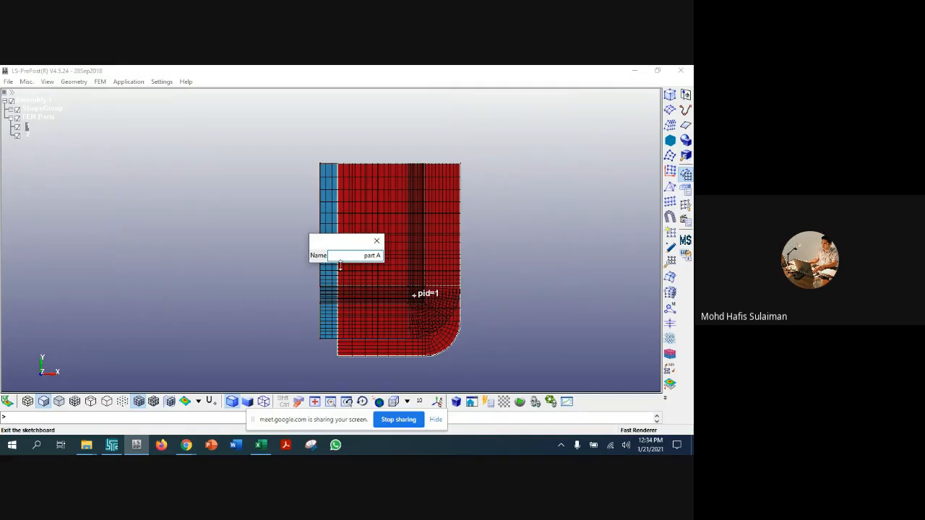
key(Return)
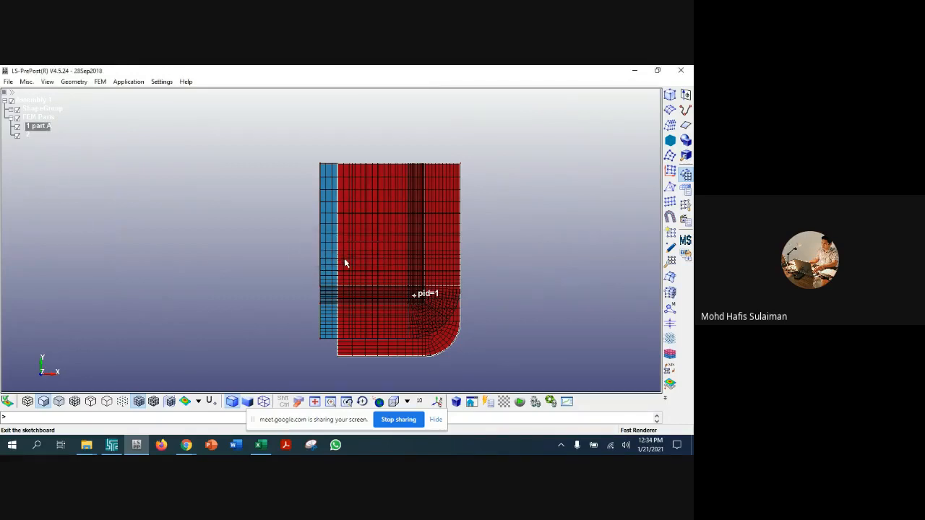
Step: Rename FEM part 2 as "part B"
right_click(27, 137)
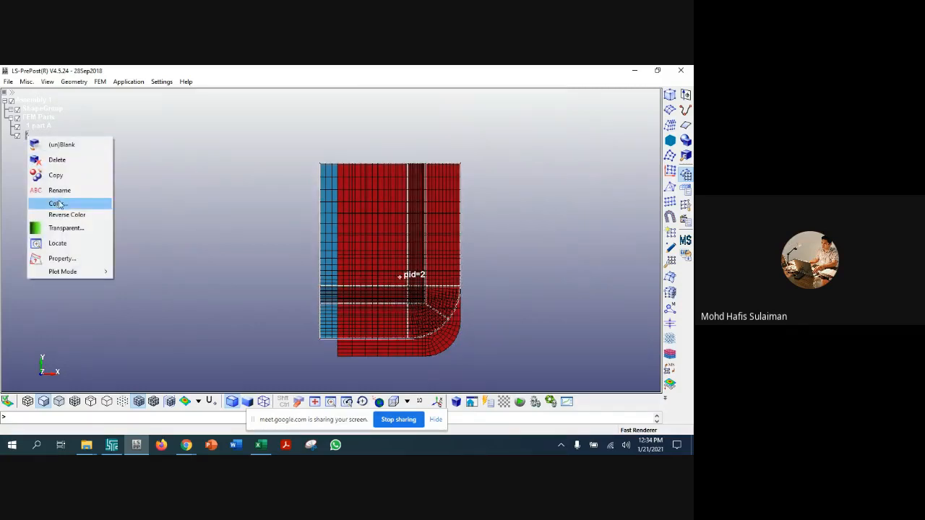
click(62, 191)
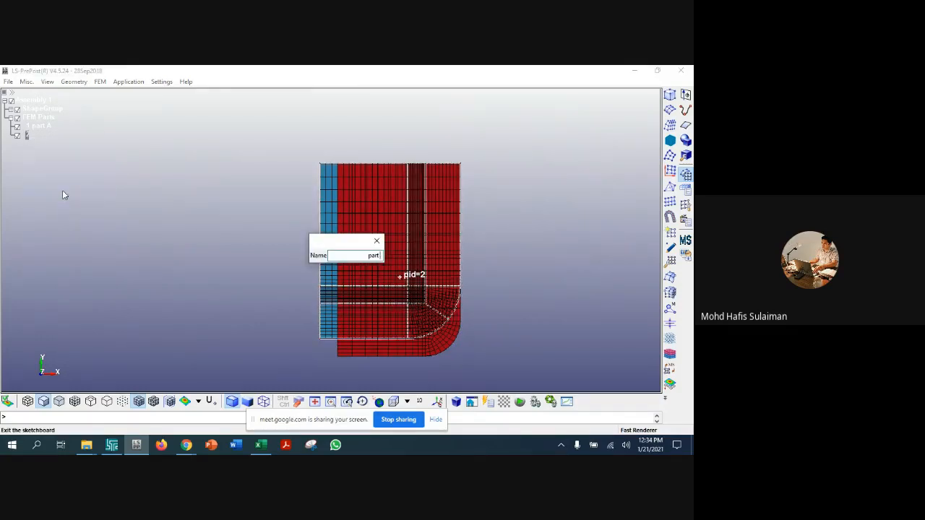
key(Return)
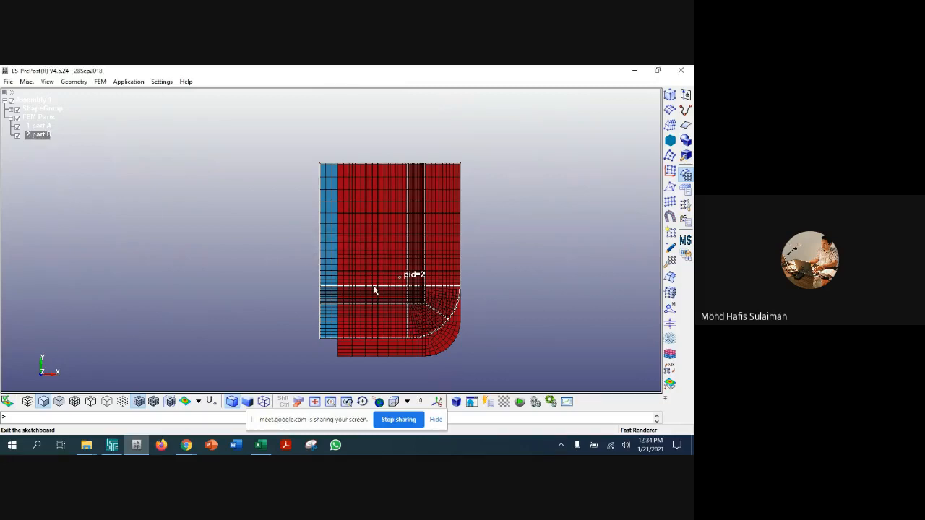
Step: Dismiss the screen-sharing notice and locate part A in the model view
click(31, 127)
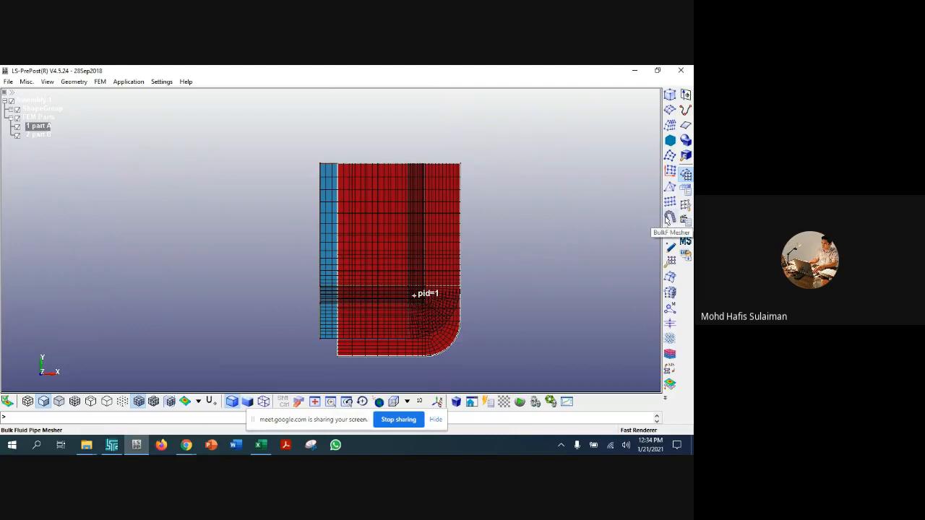
click(436, 420)
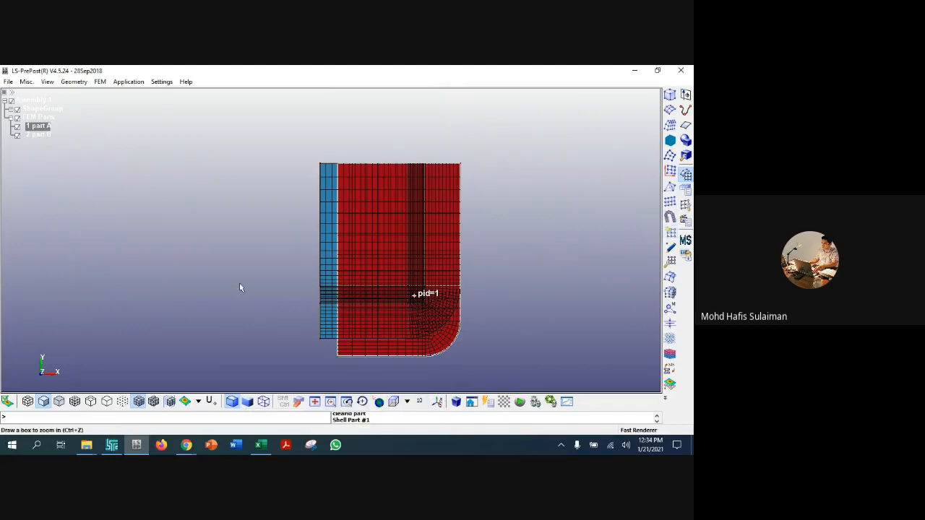
right_click(43, 127)
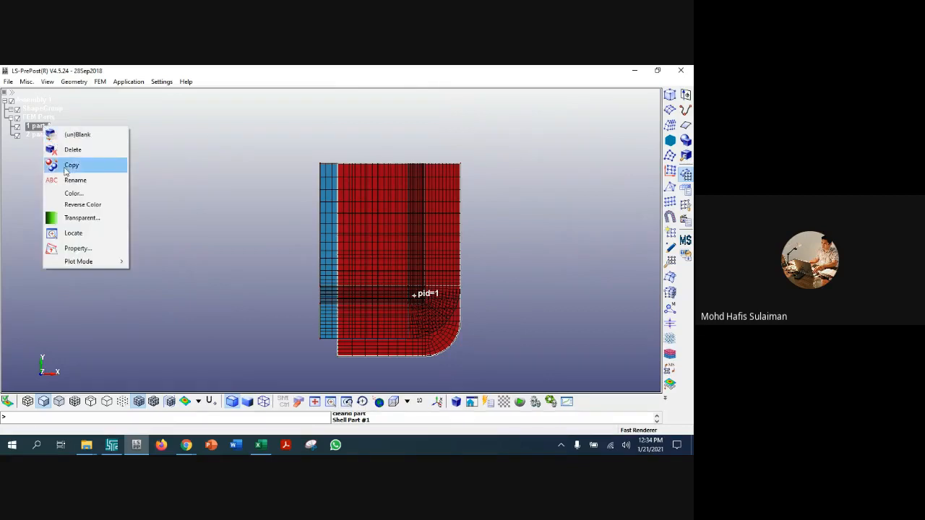
click(73, 233)
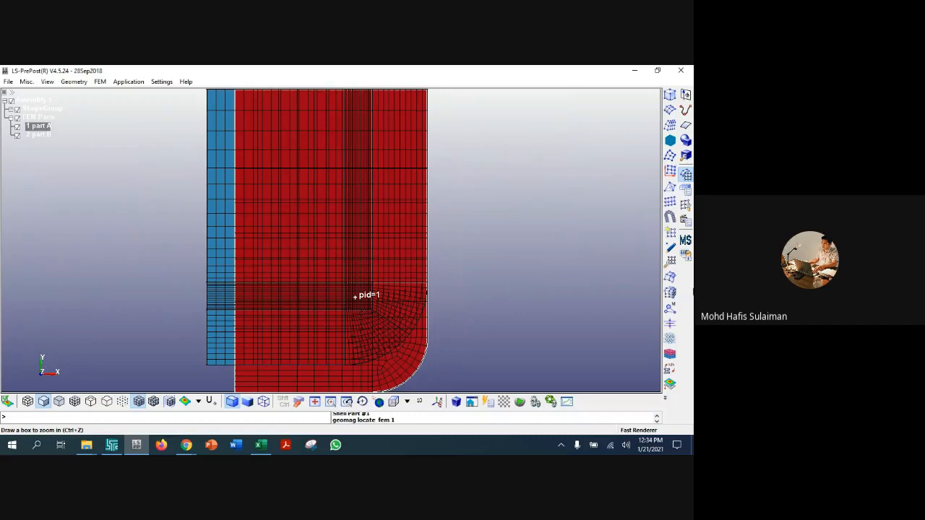
Step: Select all nodes of part B by part, translate them by -25 along global X, and accept the transformation
click(686, 189)
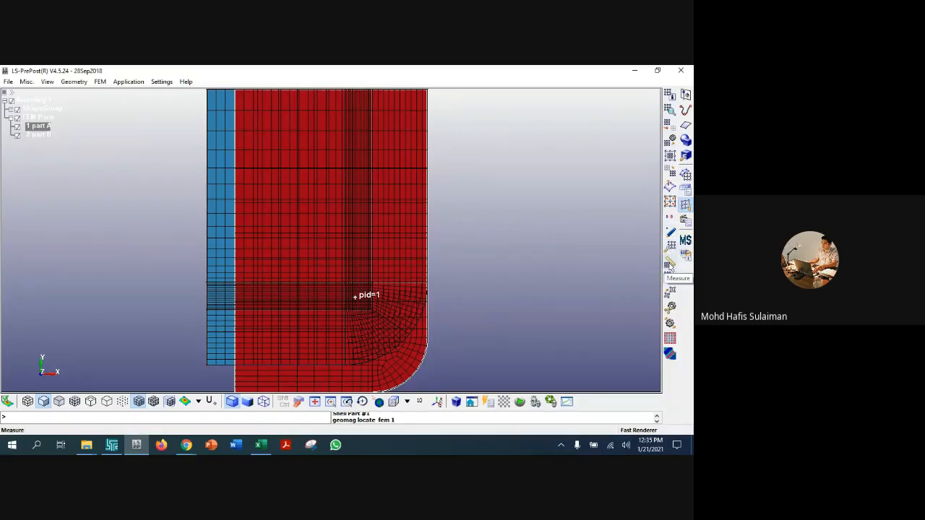
click(672, 179)
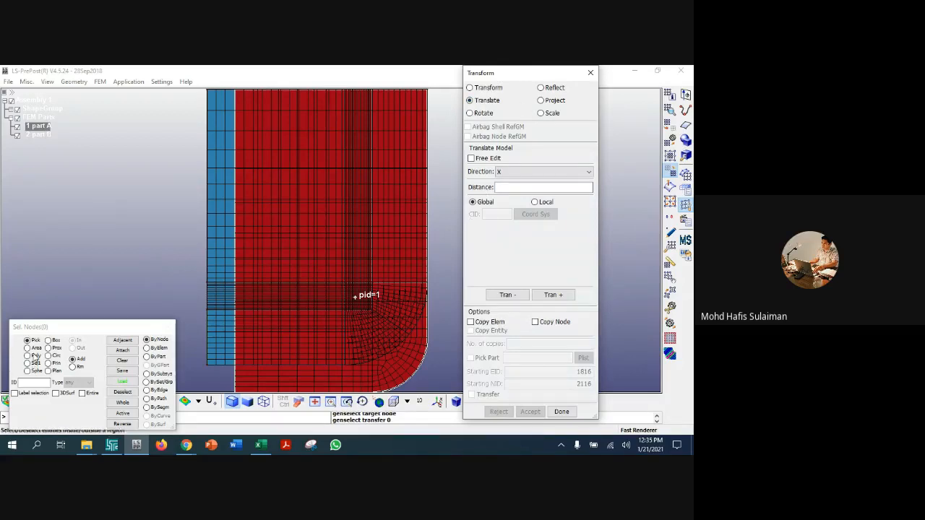
click(216, 250)
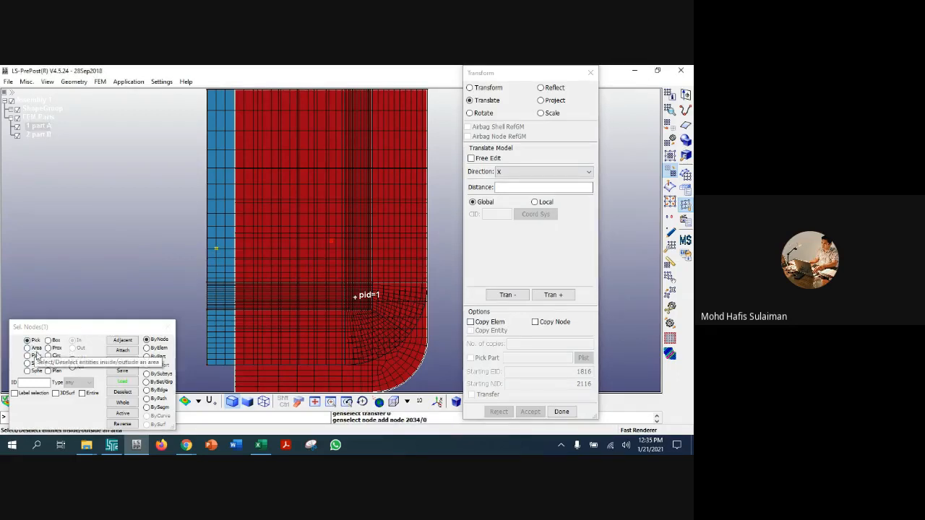
click(147, 357)
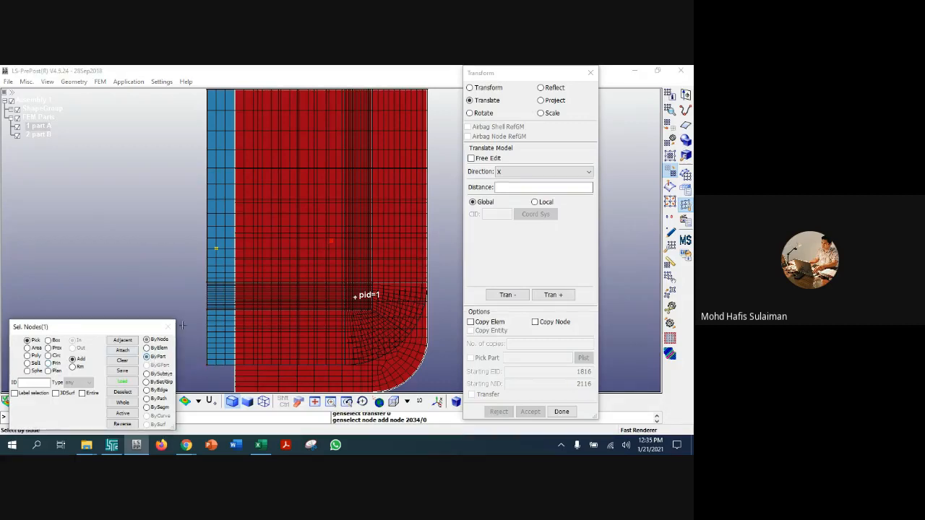
click(354, 296)
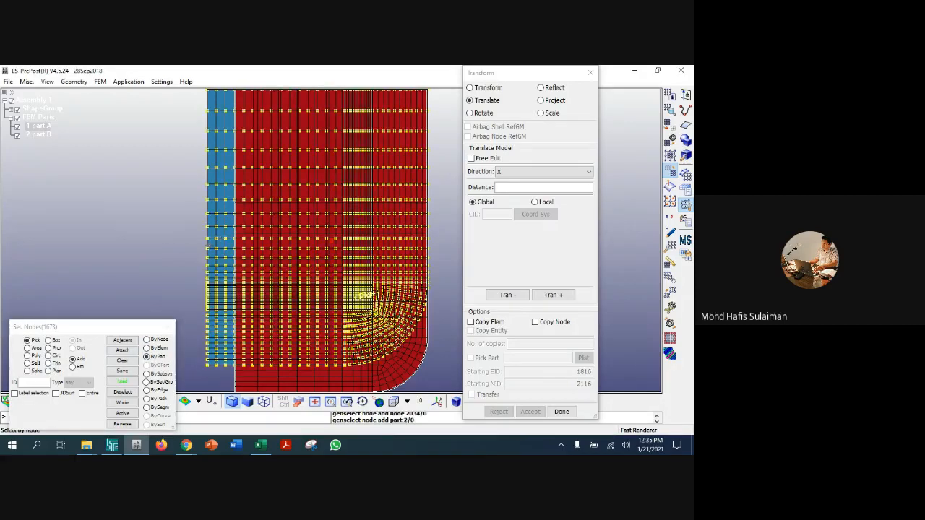
scroll(438, 232, down, 2)
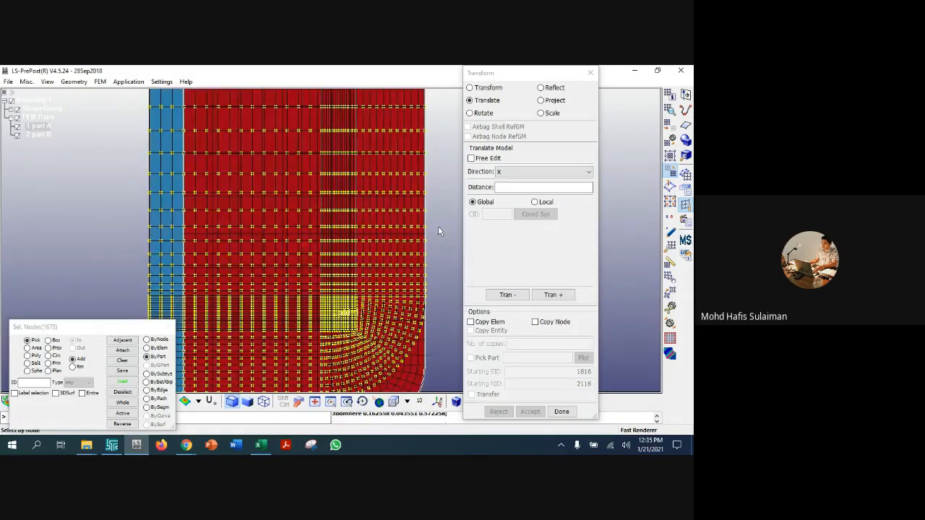
click(499, 188)
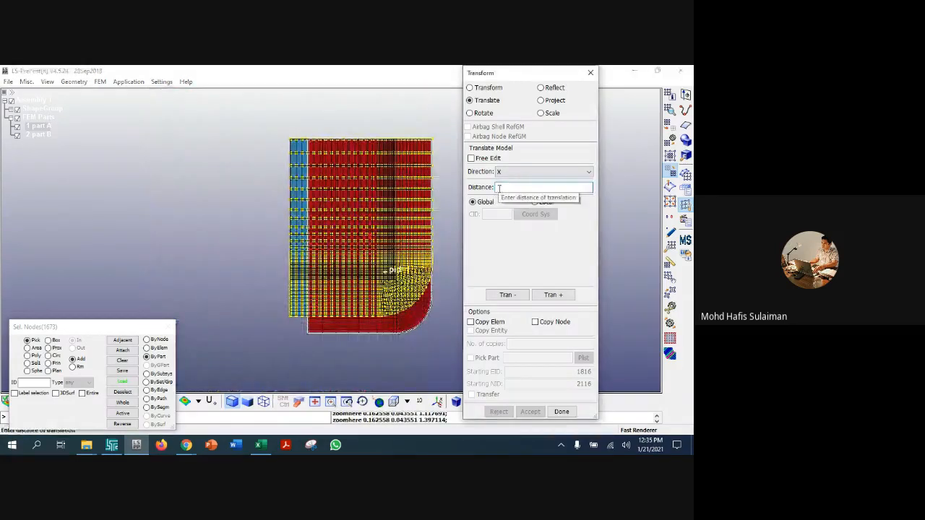
text(-25)
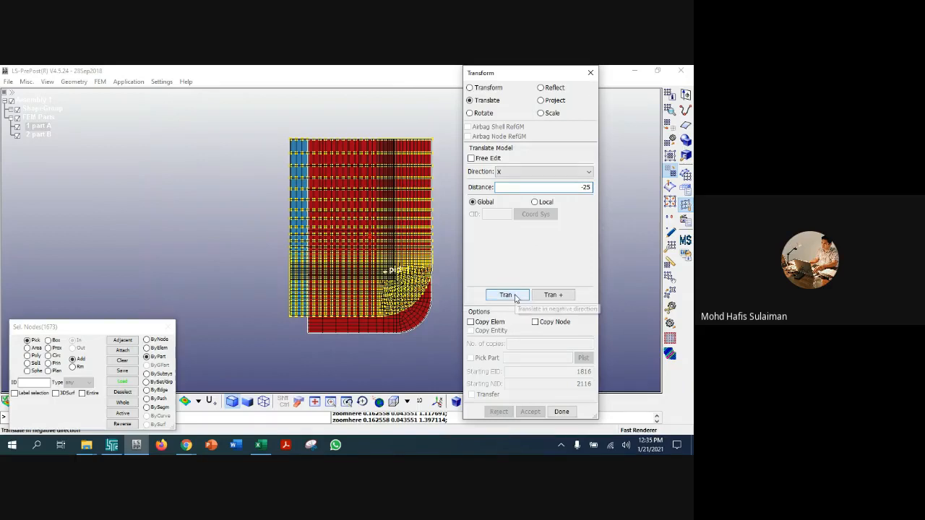
click(503, 295)
click(543, 298)
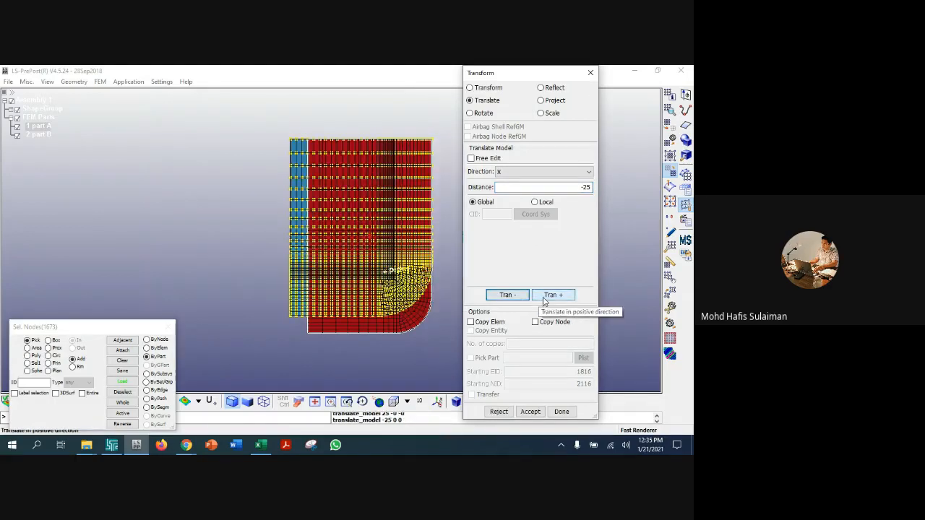
click(543, 297)
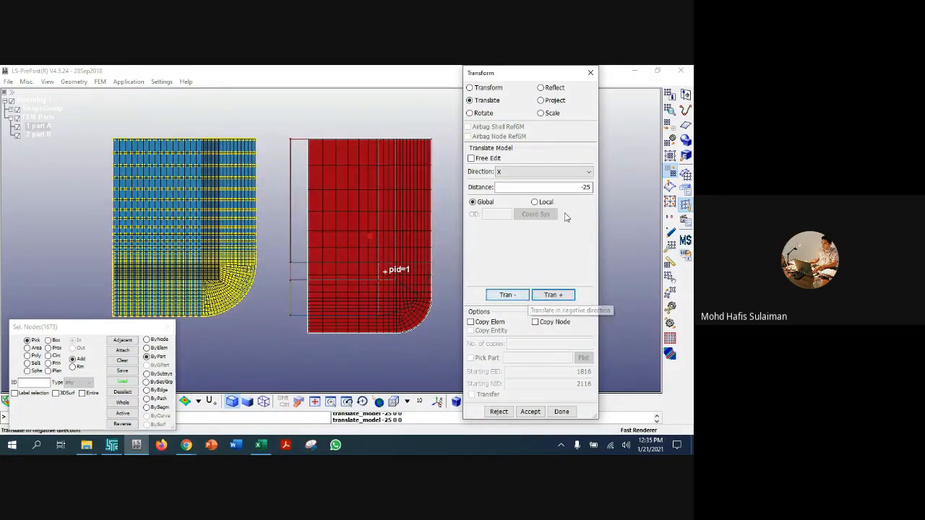
click(506, 298)
click(505, 300)
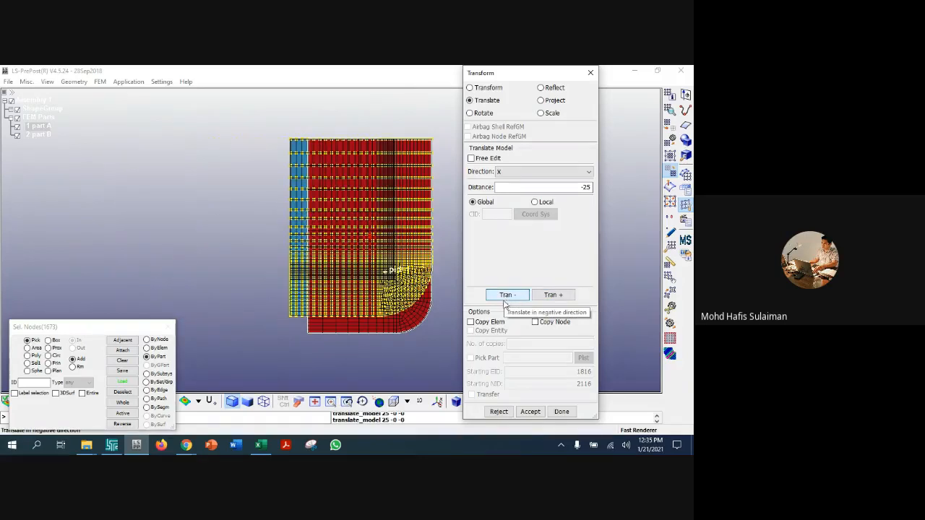
click(544, 296)
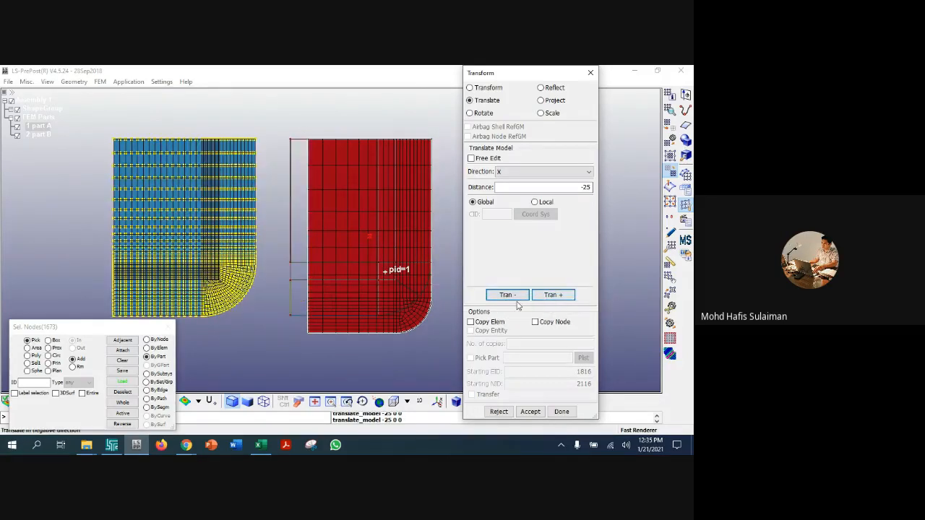
click(526, 416)
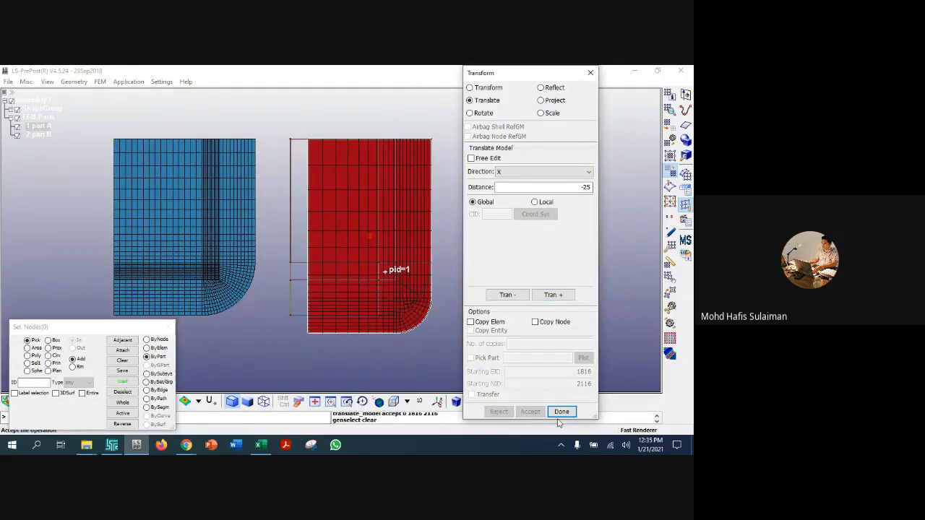
click(562, 413)
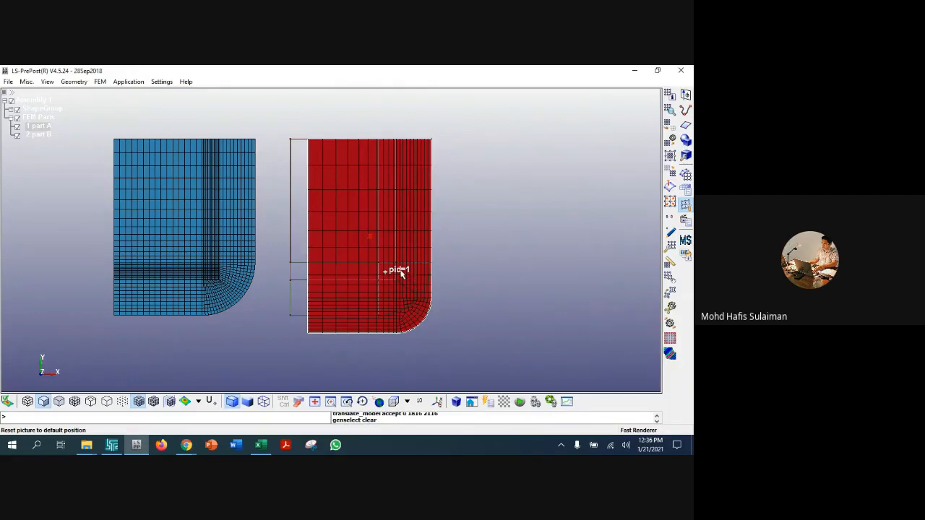
Step: Delete all entities on the 2D mesh generation sketchboard and exit it
click(36, 135)
click(38, 128)
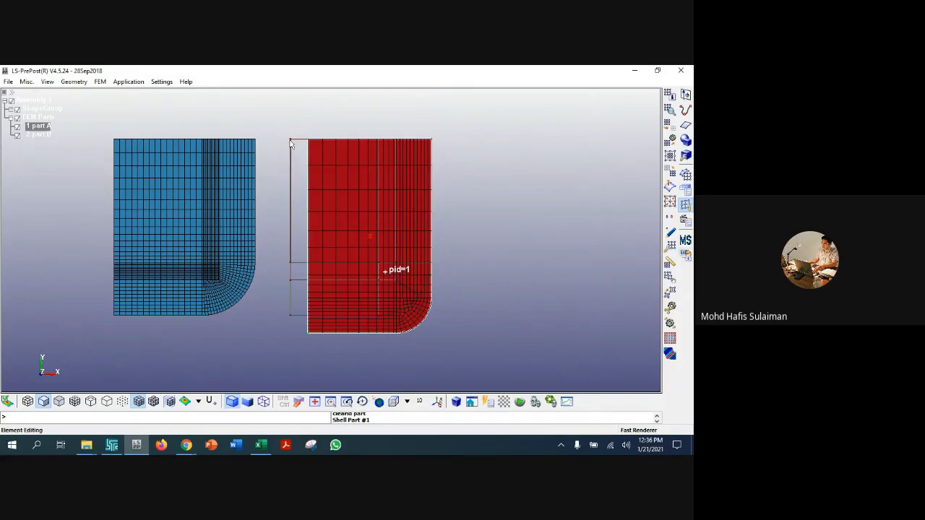
click(670, 174)
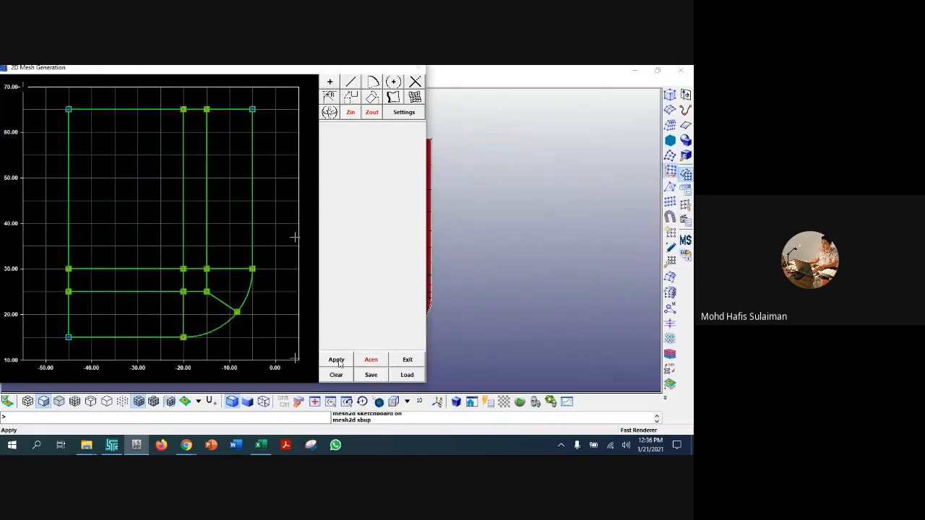
click(336, 375)
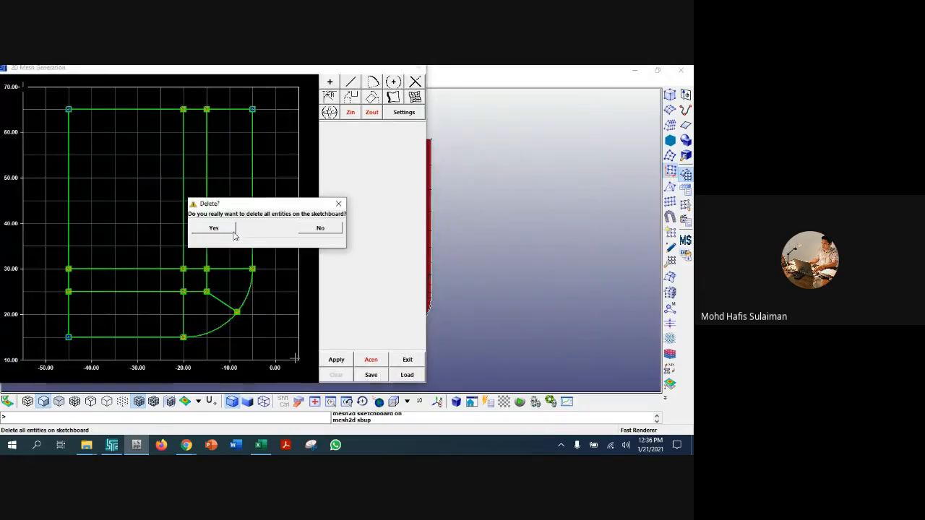
click(219, 229)
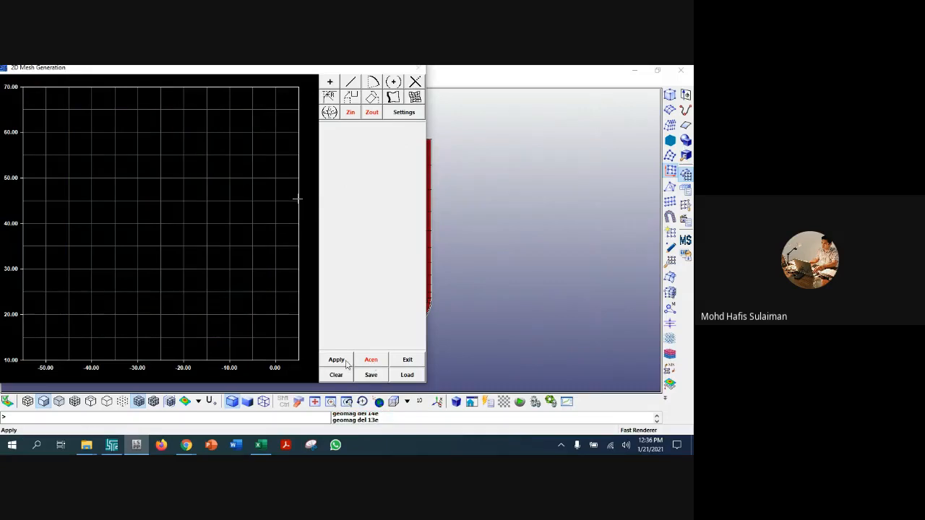
click(405, 359)
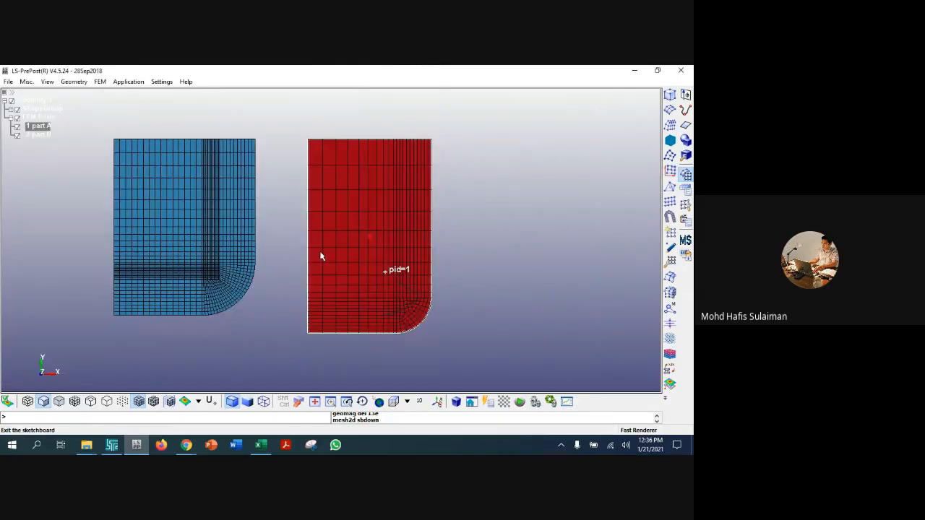
Step: Highlight part B and part A from the model tree to tell the two meshes apart
click(39, 136)
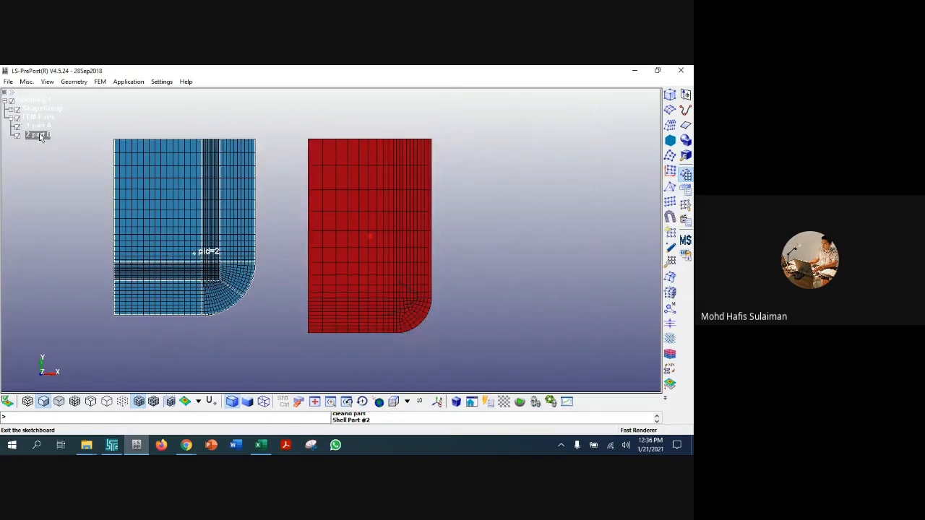
click(42, 127)
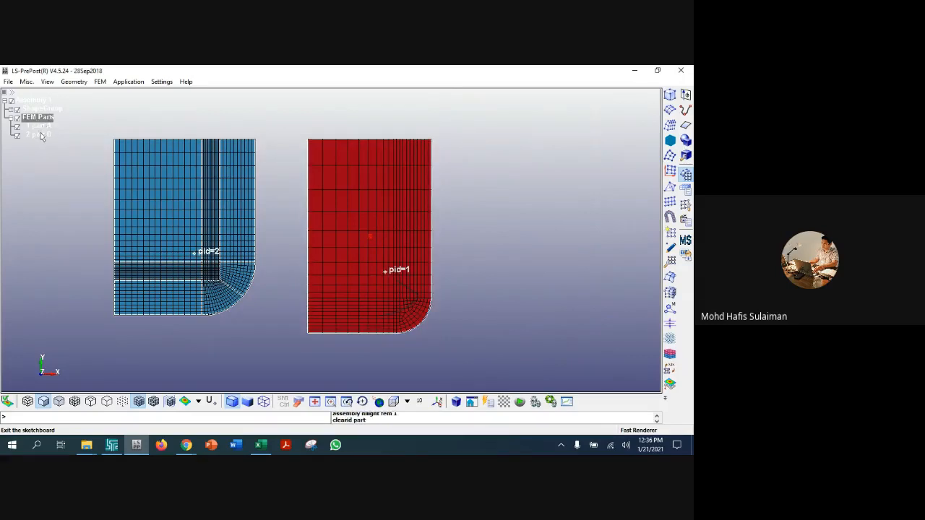
key(Down)
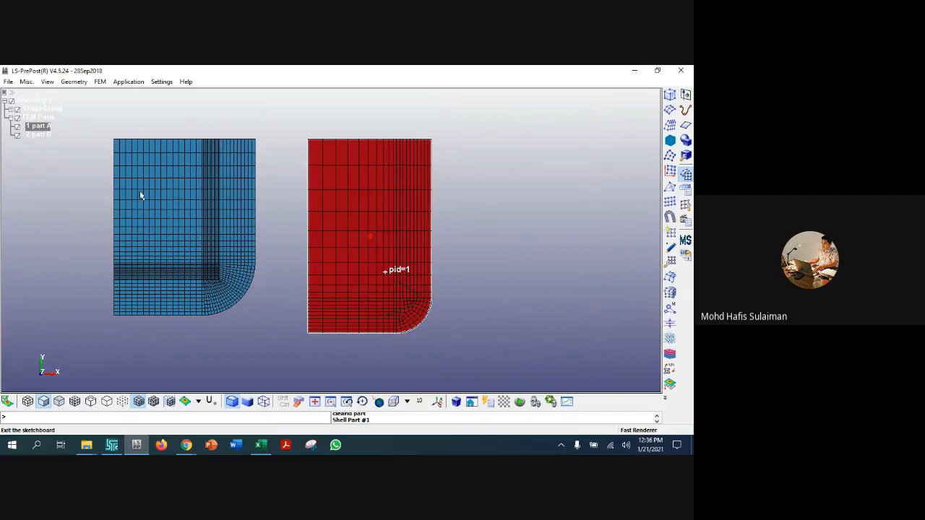
click(33, 135)
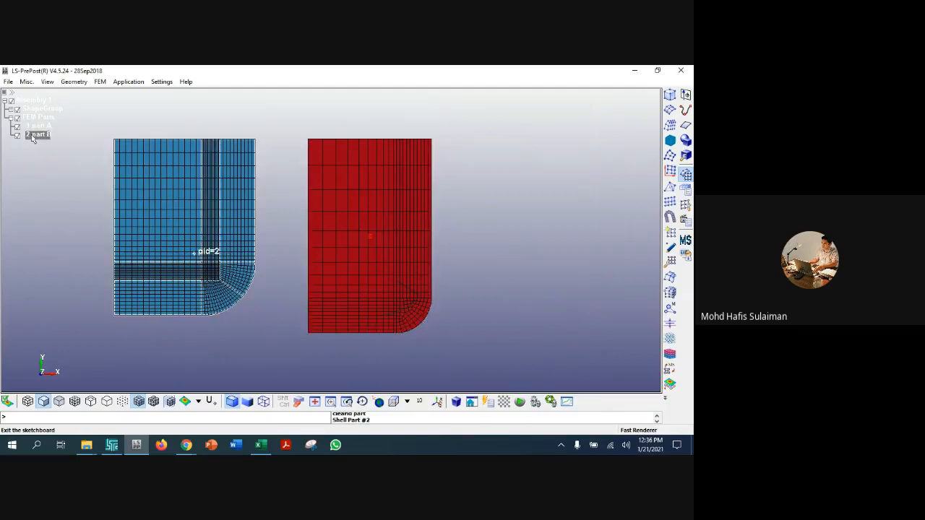
Step: Show the duplicate nodes in the model and hide part A to inspect those along part B's block boundaries
click(686, 207)
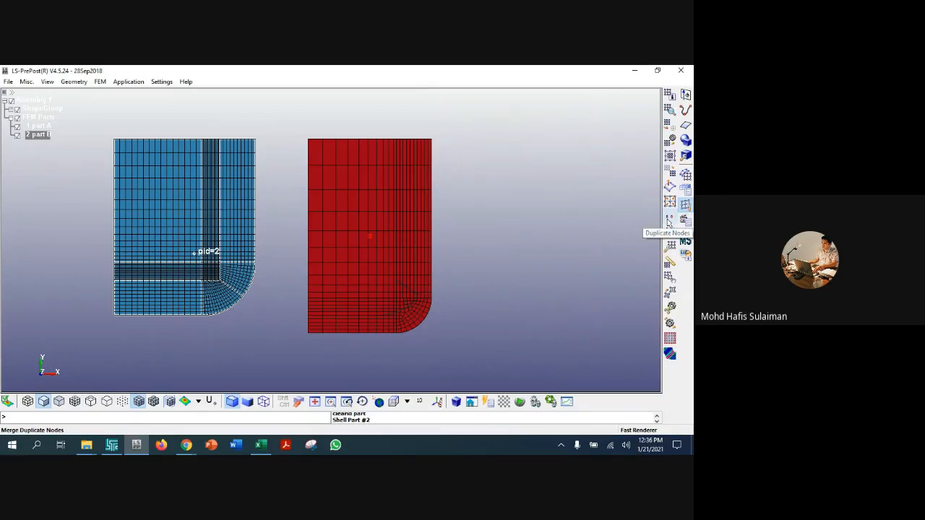
click(670, 218)
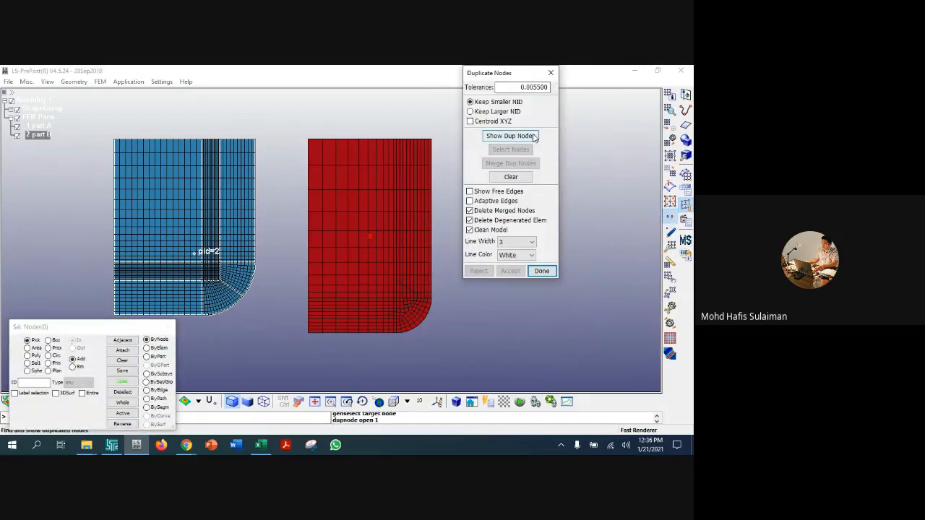
click(510, 136)
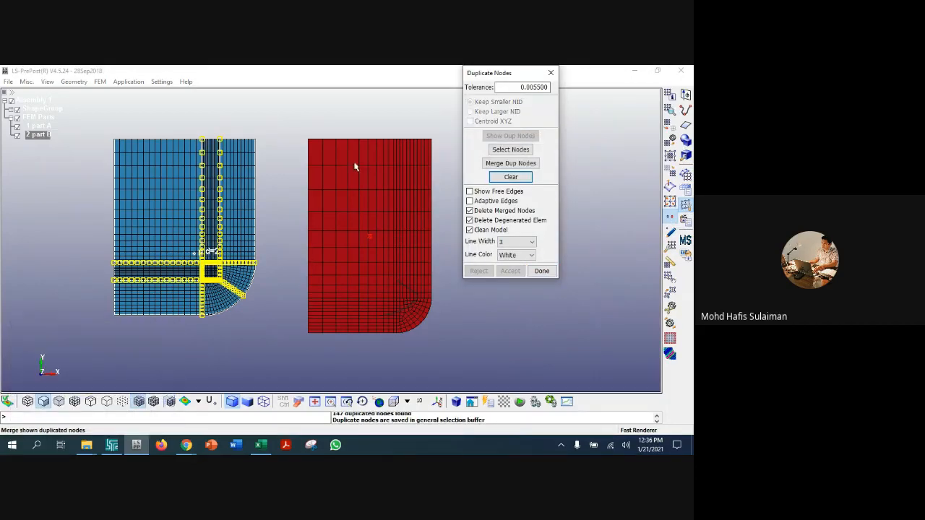
click(37, 127)
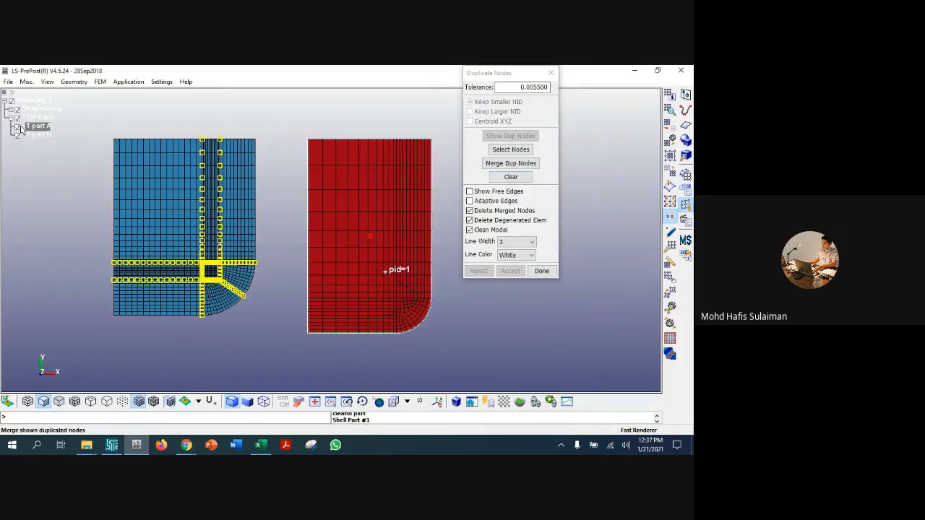
click(19, 128)
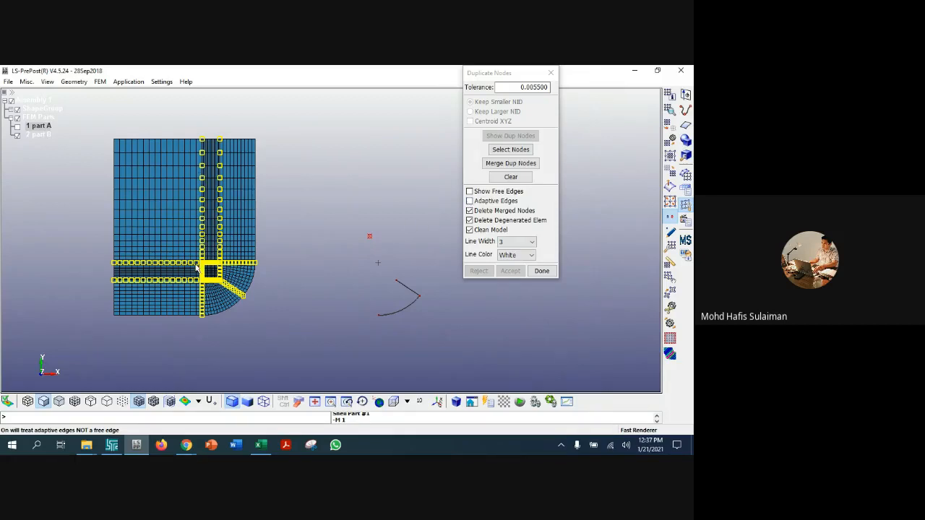
scroll(198, 267, up, 2)
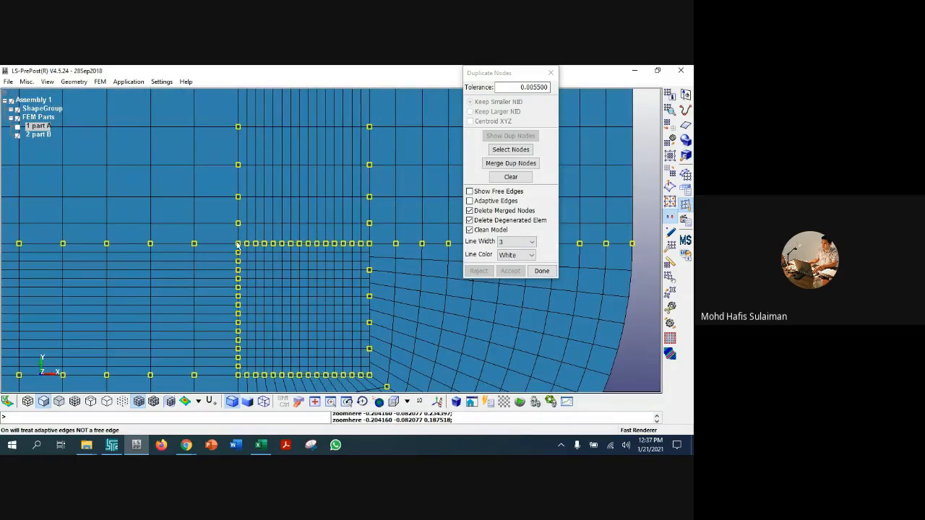
scroll(239, 251, down, 3)
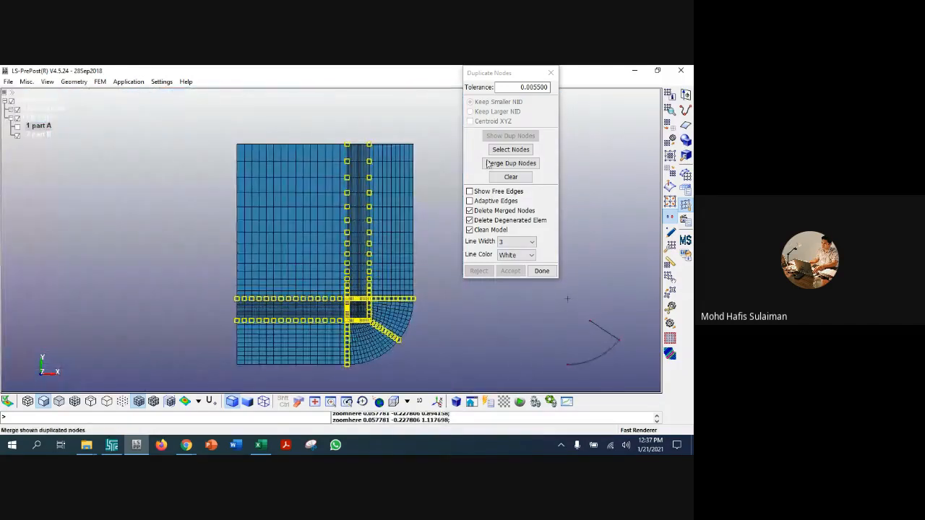
Step: Reject a trial merge of the duplicate nodes, show the duplicates again, merge them and accept the merge
click(489, 164)
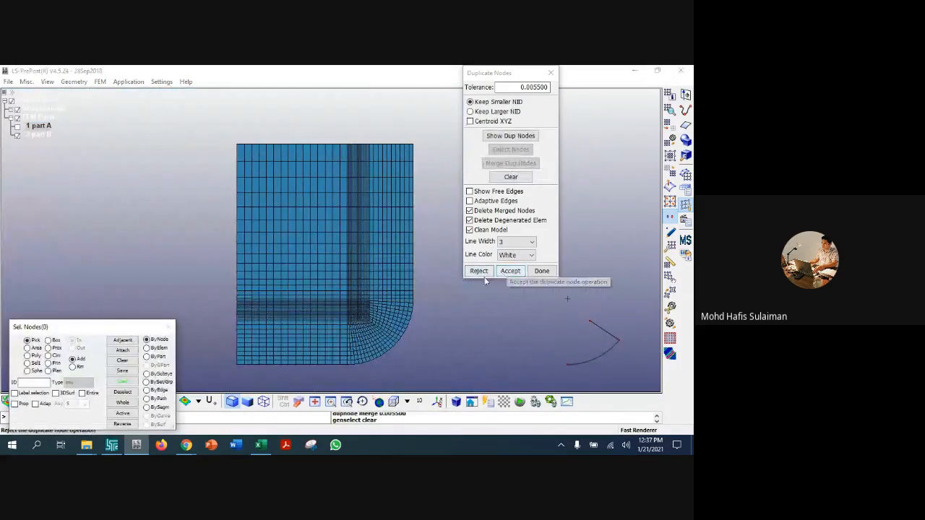
click(480, 272)
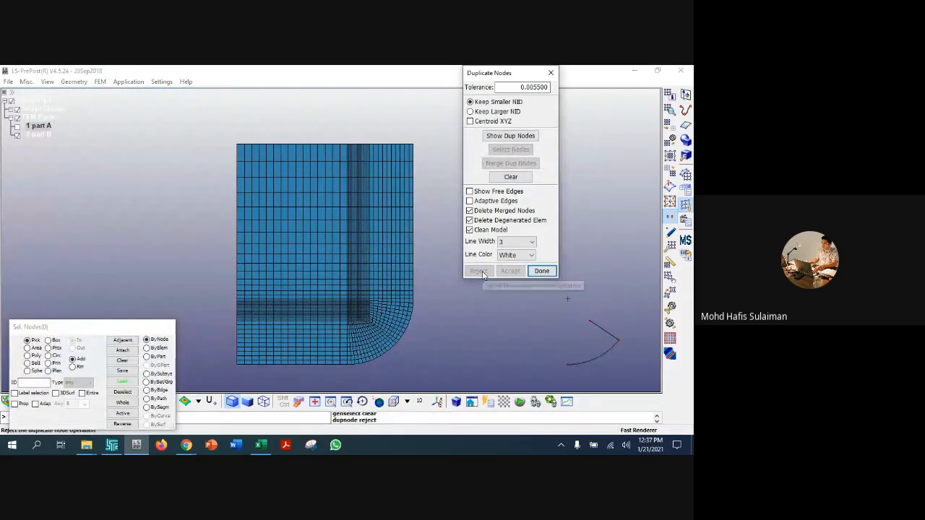
click(508, 137)
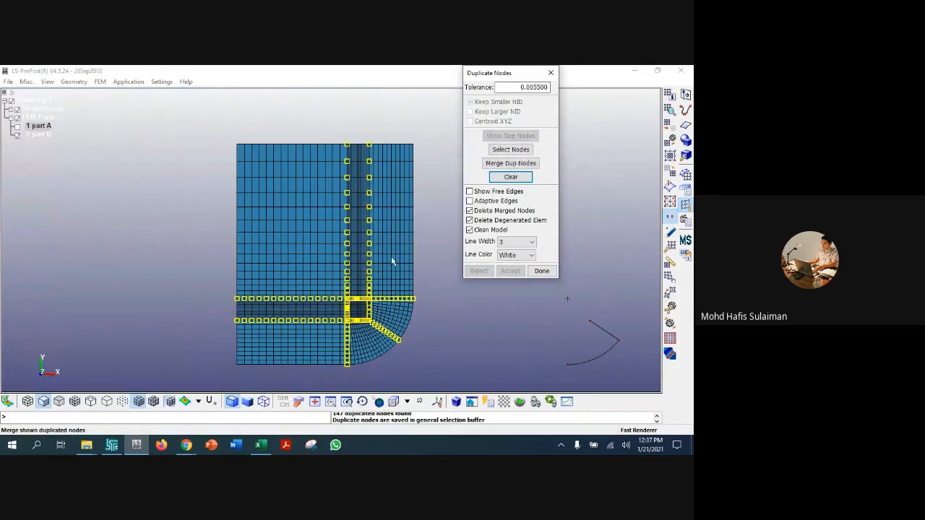
click(495, 165)
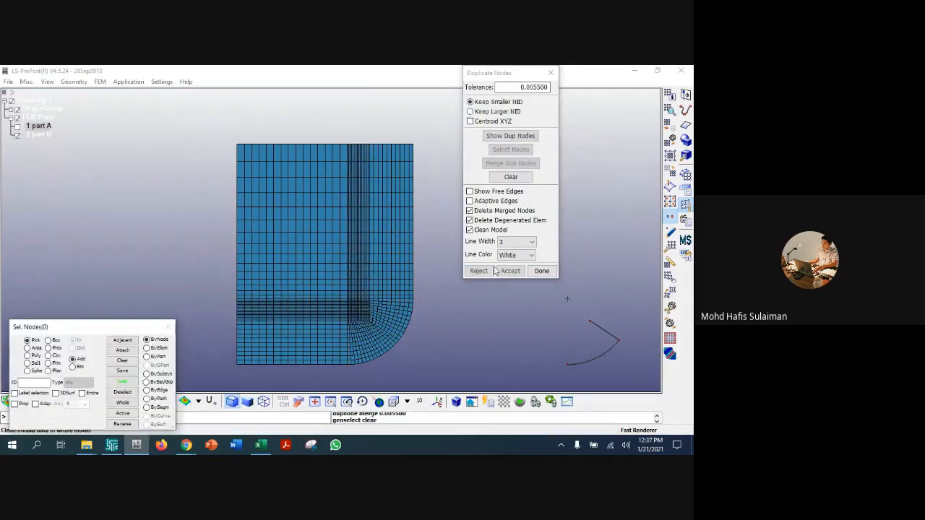
click(510, 271)
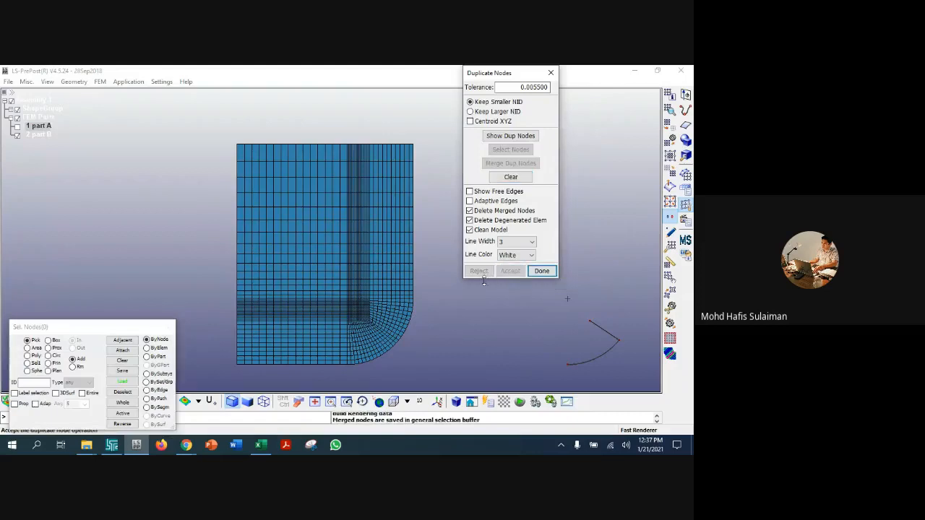
Step: Close the duplicate nodes tool, toggle part A's visibility, and inspect the leftover curves beside part B
click(542, 271)
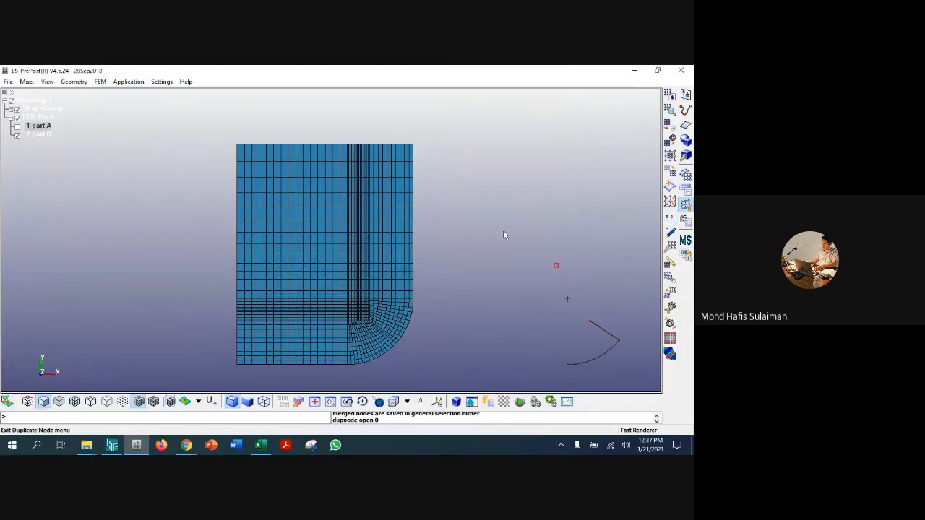
click(18, 135)
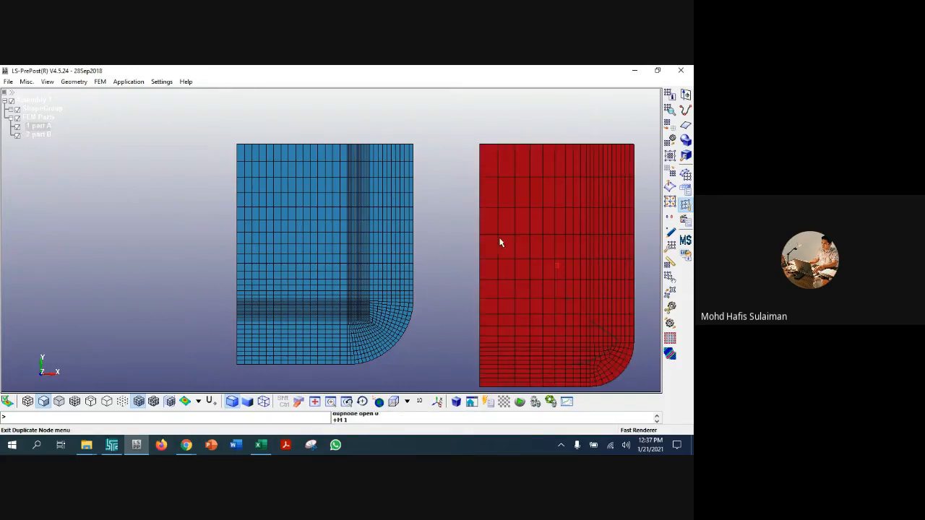
click(18, 134)
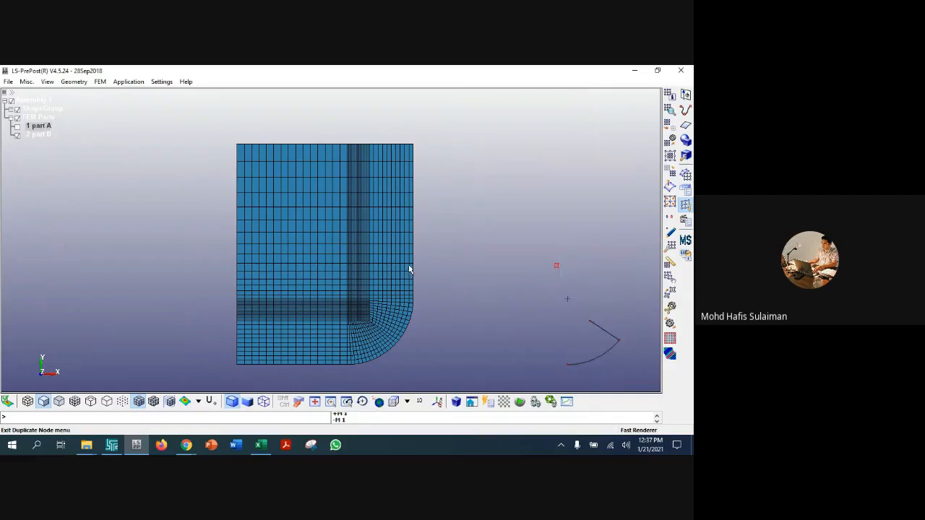
scroll(521, 263, down, 2)
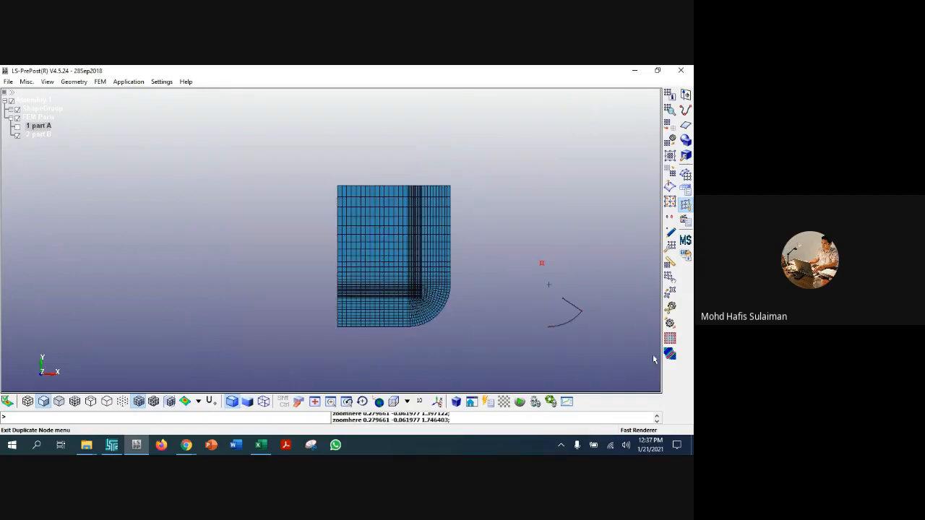
scroll(639, 348, up, 2)
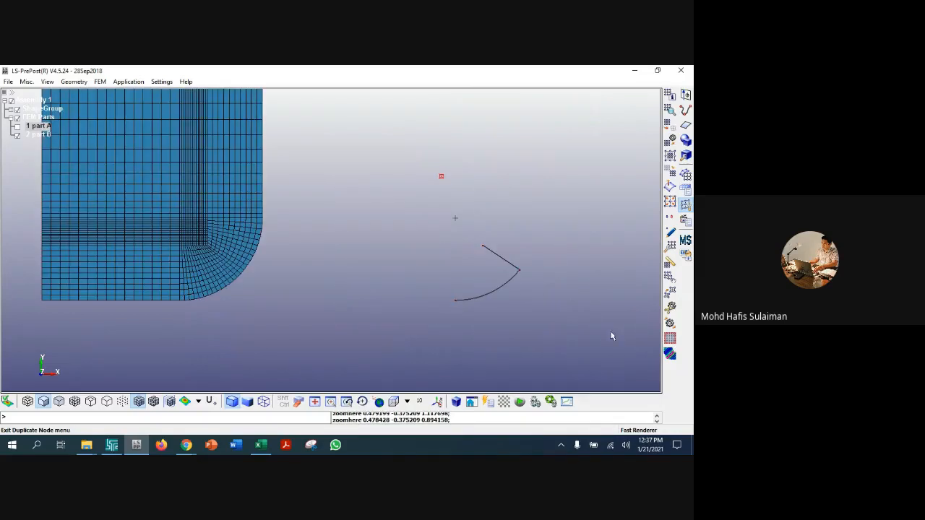
click(671, 233)
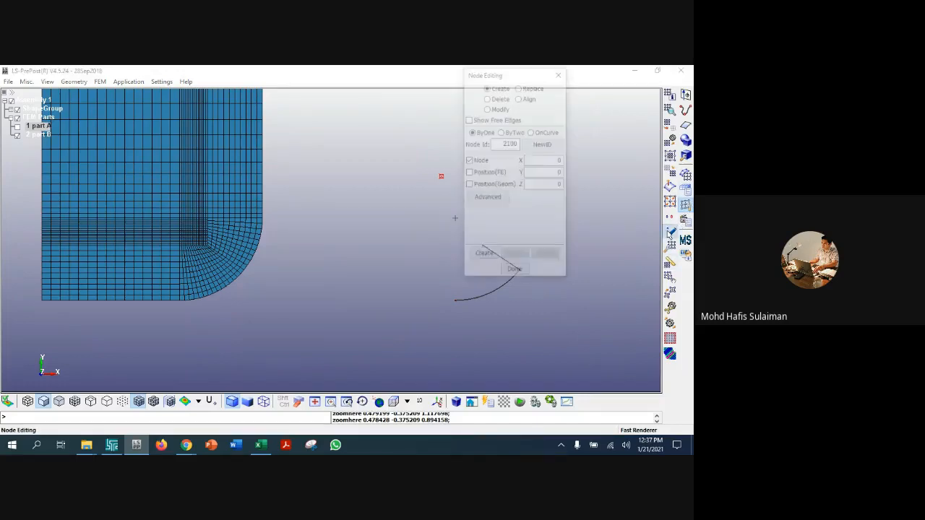
click(487, 98)
click(497, 77)
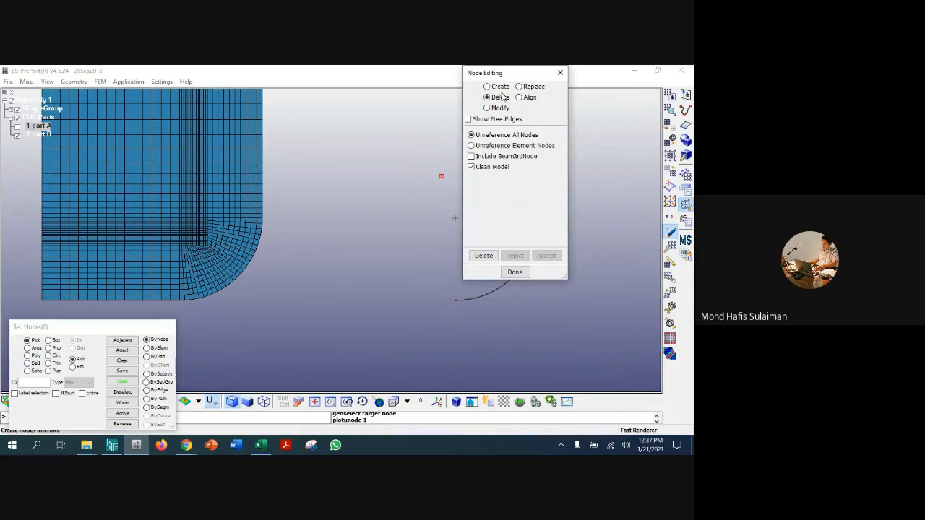
click(559, 74)
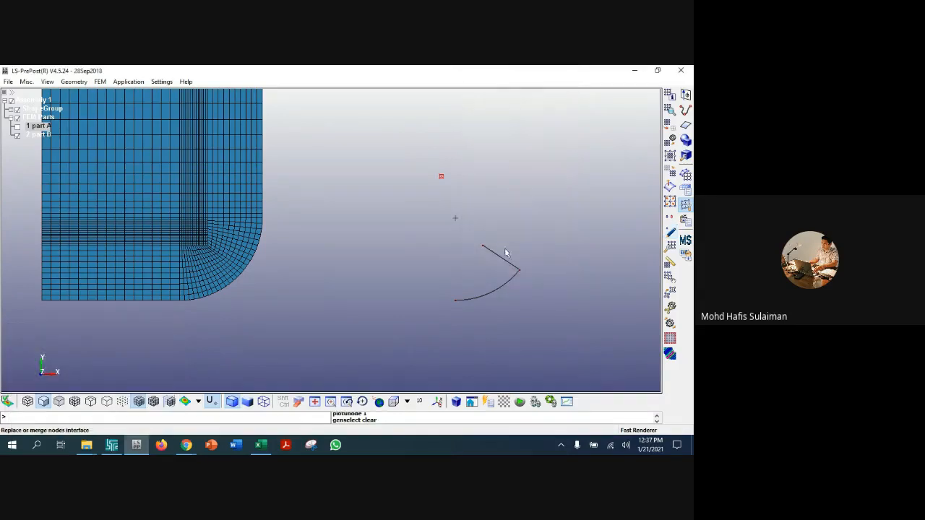
Step: Show part A again and view the finished meshes of part A and part B together
click(17, 134)
scroll(360, 366, down, 2)
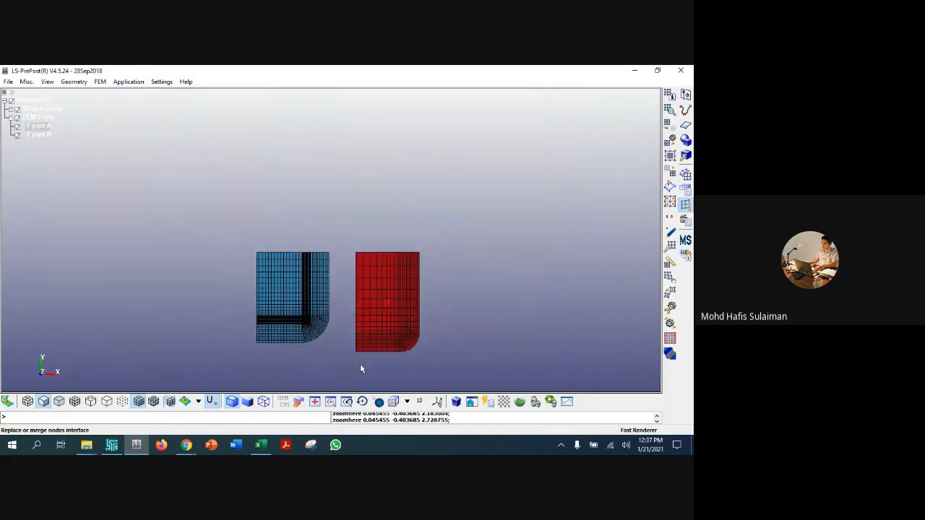
scroll(365, 358, up, 3)
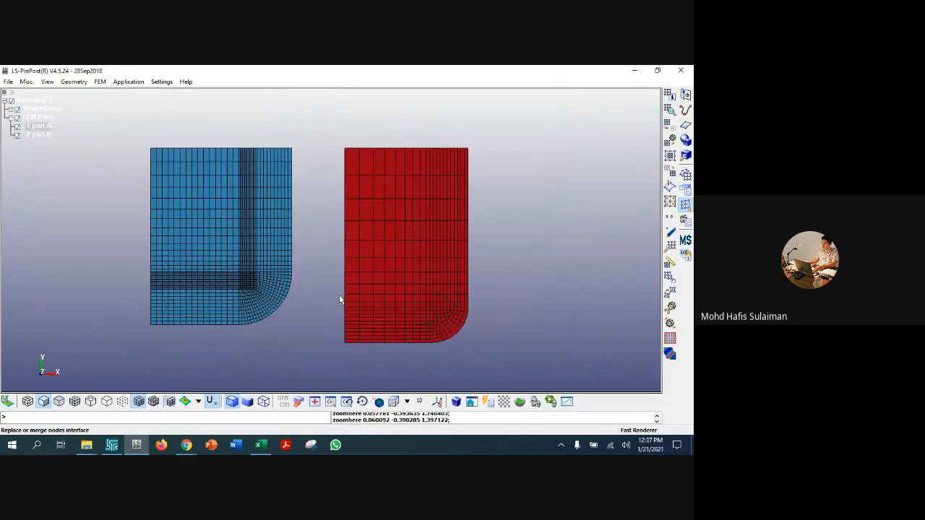
scroll(408, 352, up, 1)
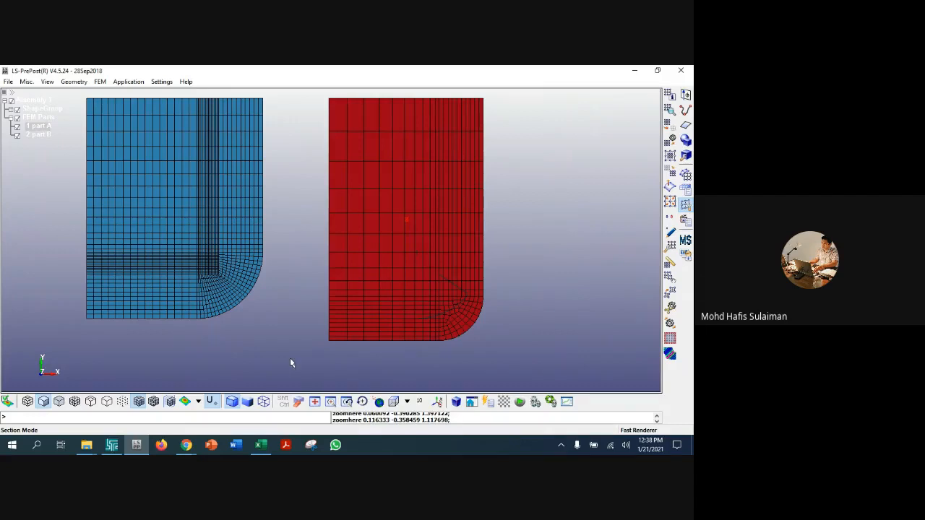
scroll(290, 363, down, 2)
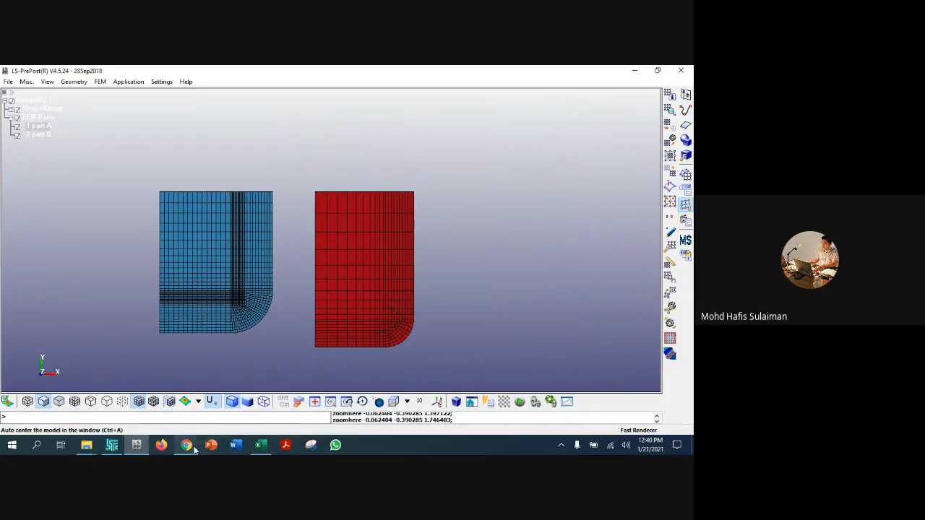
Step: Switch to the Google Meet call in Chrome and open the meeting's additional options
click(187, 444)
click(165, 419)
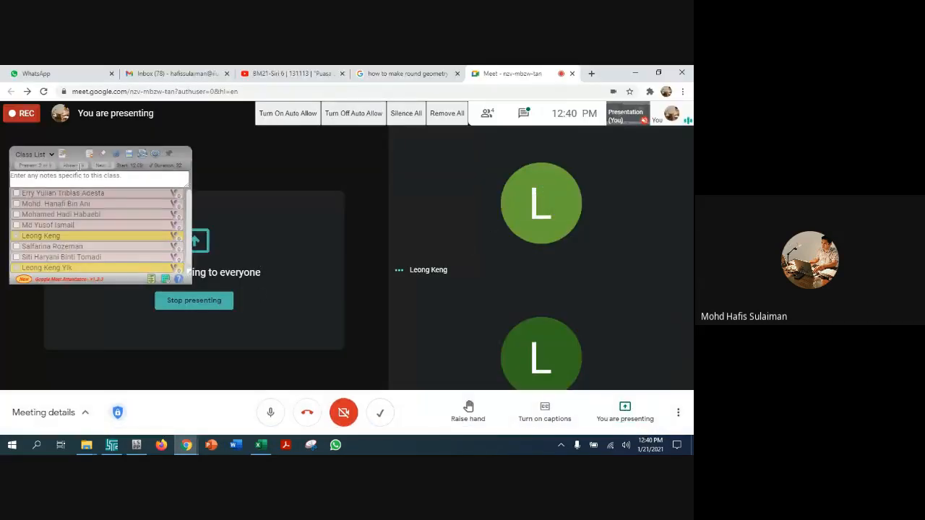
click(678, 412)
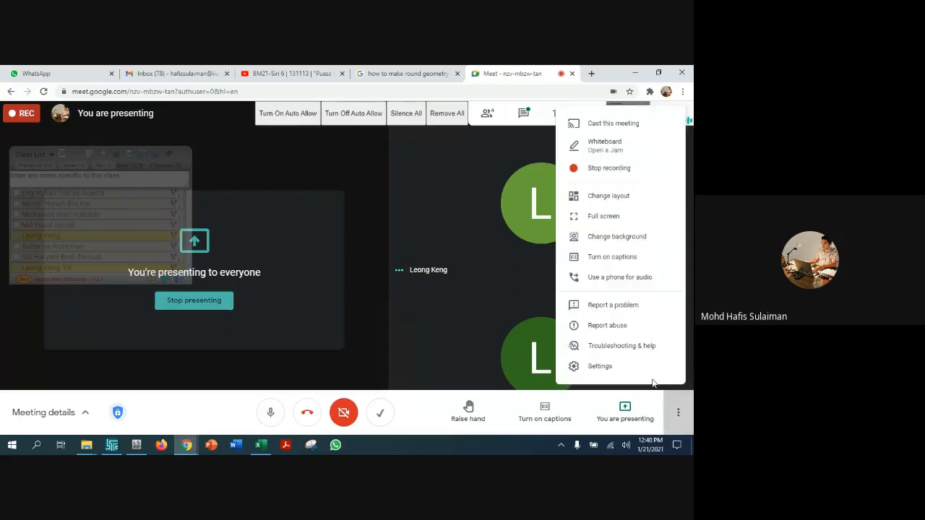